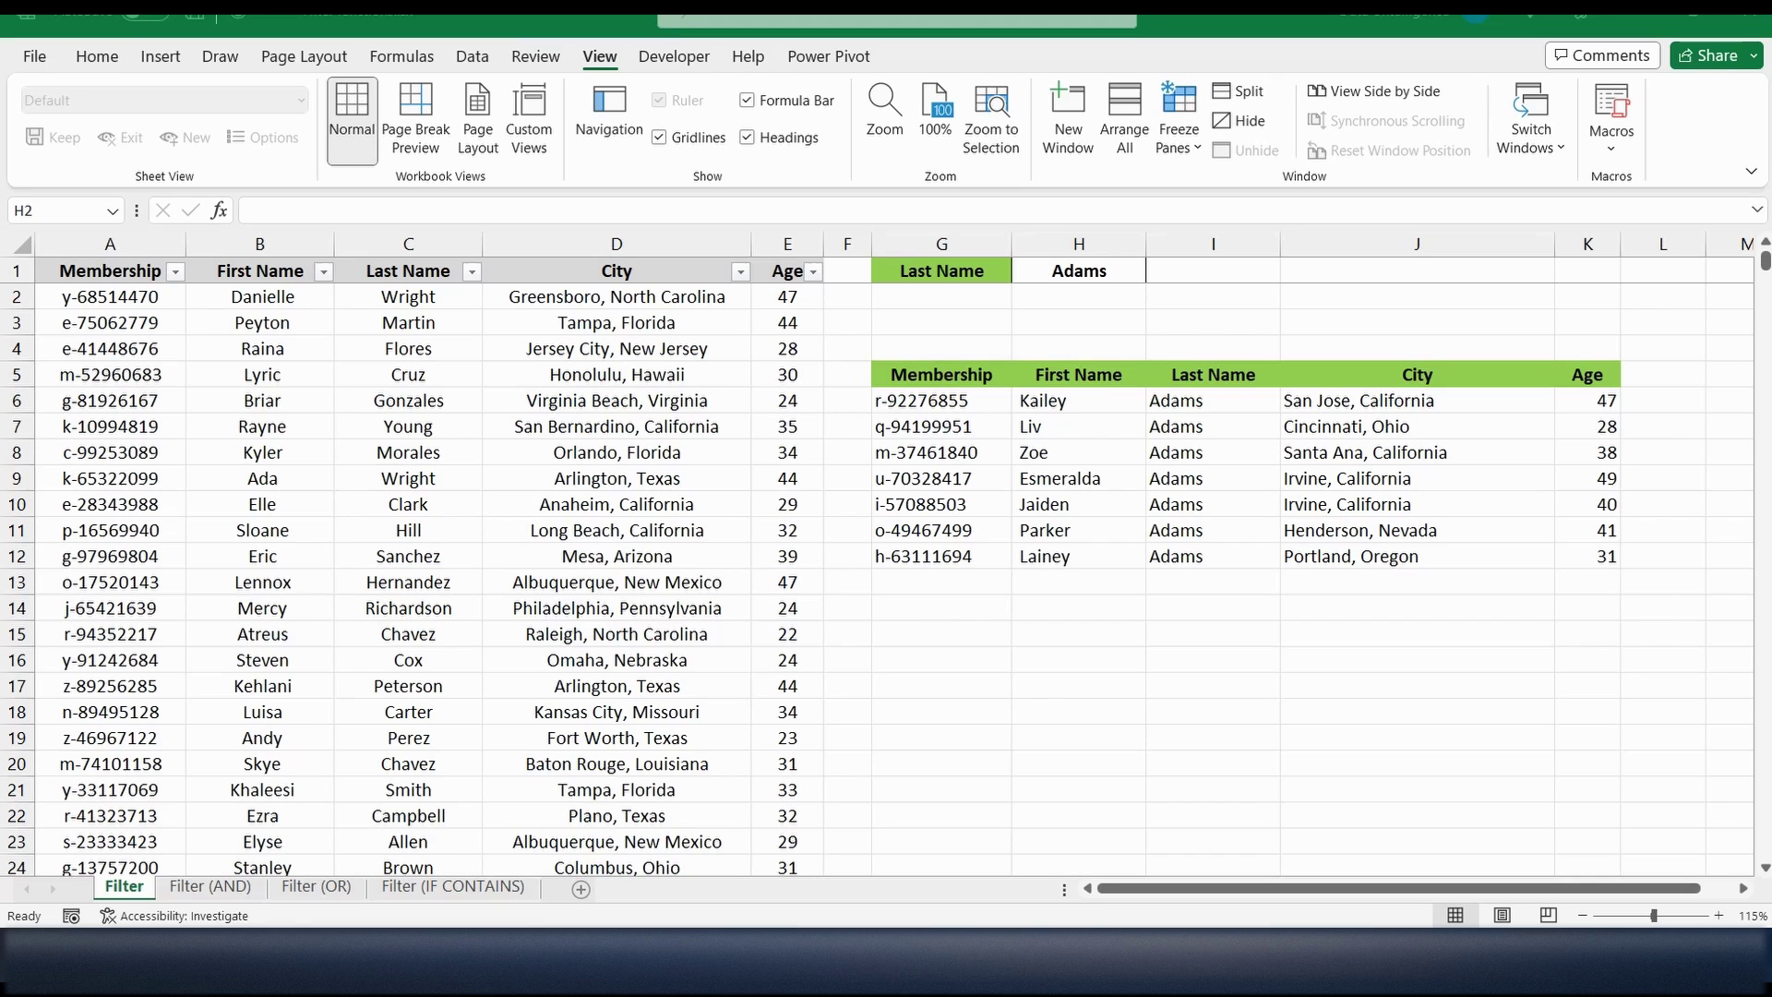
Change the last-name criterion in H1 from Adams to Hill, then go to the Filter (AND) sheet.
scroll(325, 470, down, 6)
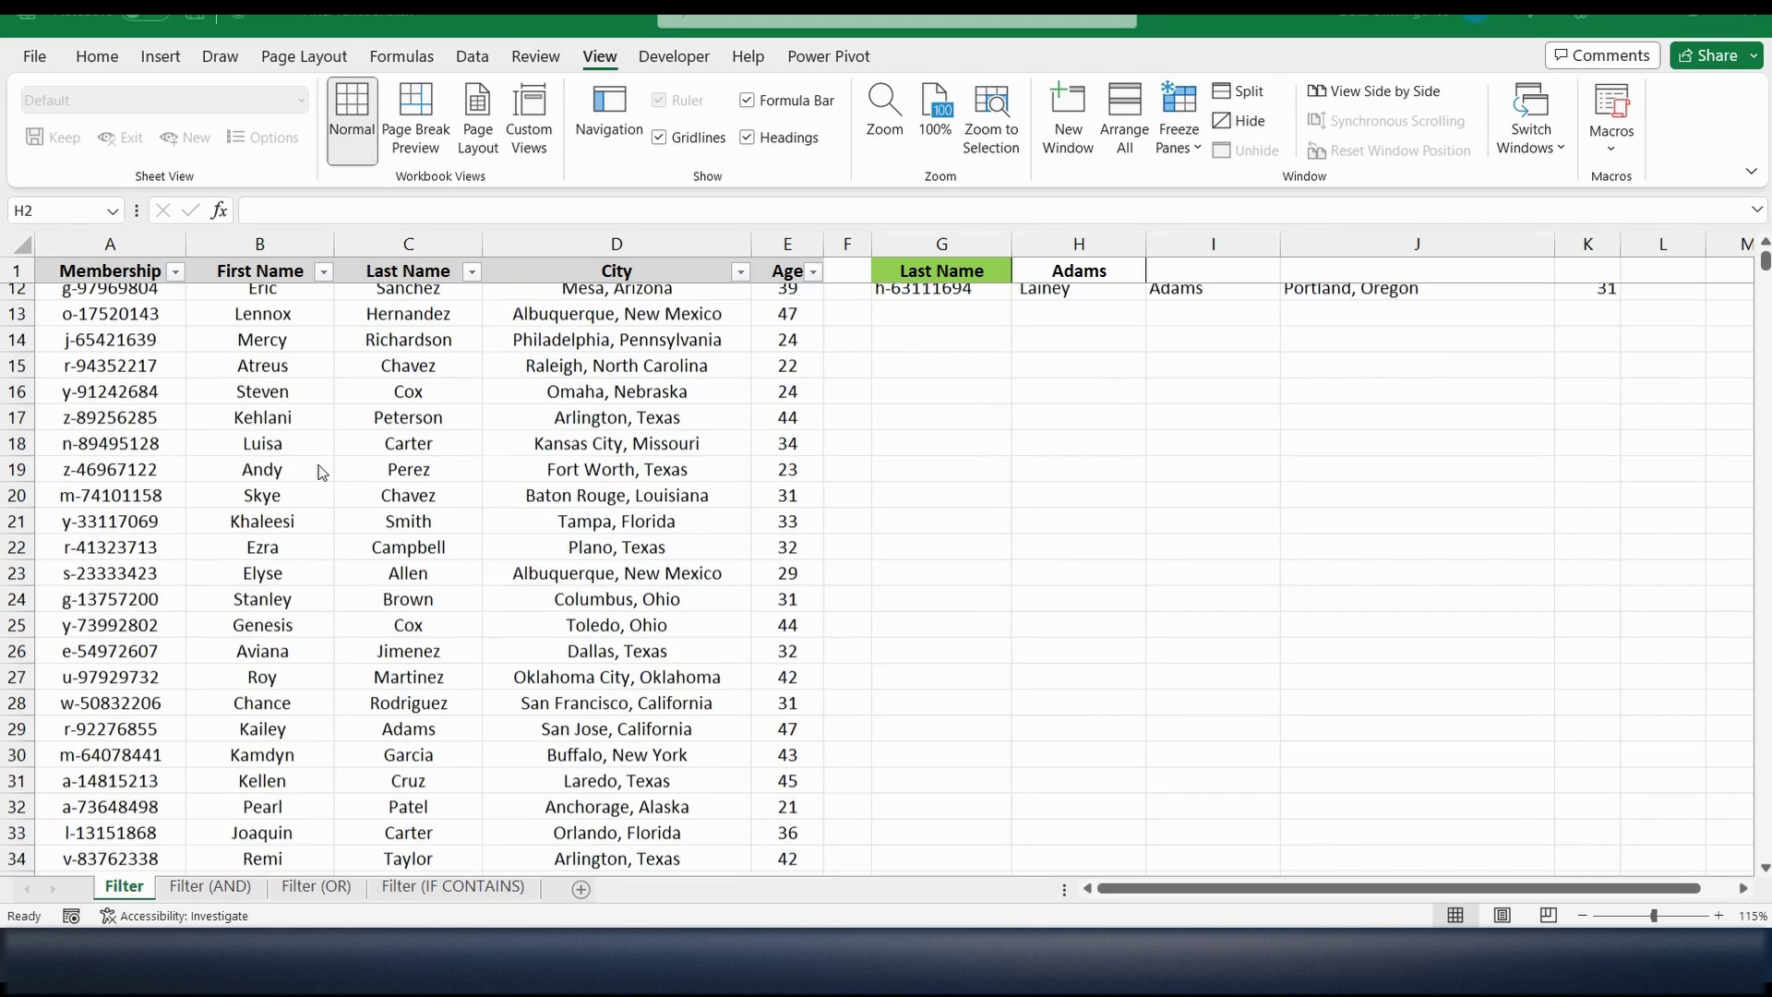
scroll(324, 471, up, 6)
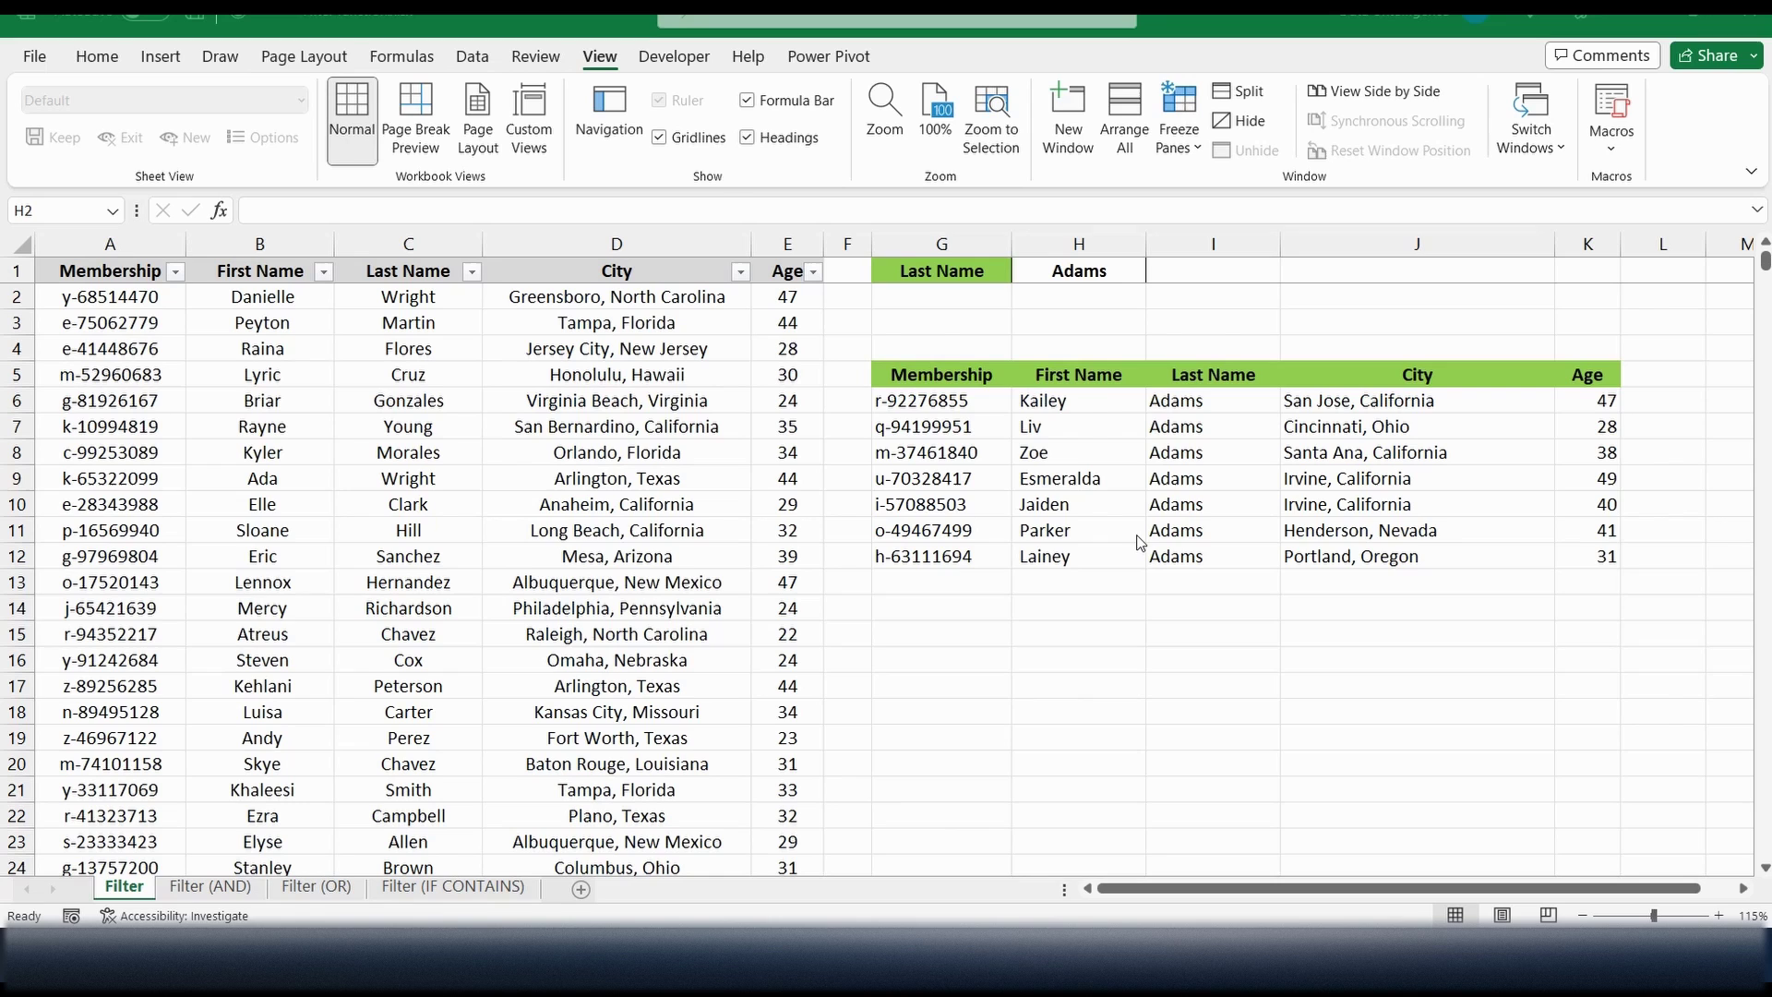
click(1098, 275)
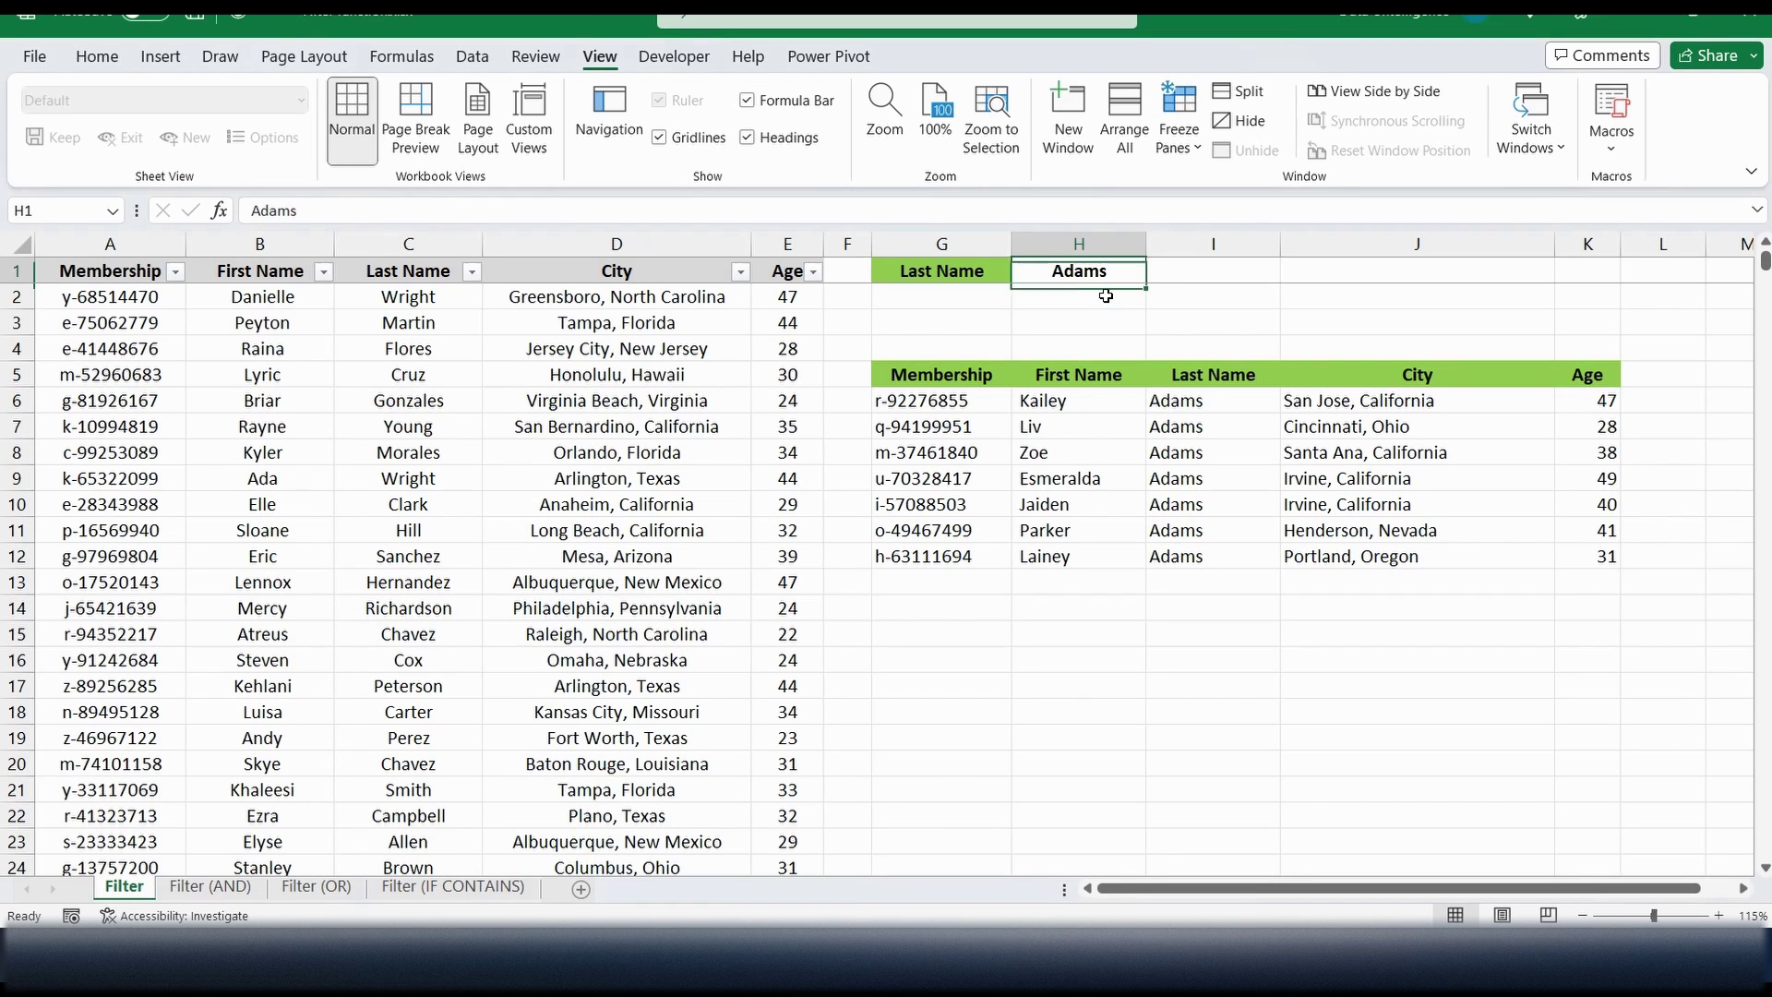
text(Hill)
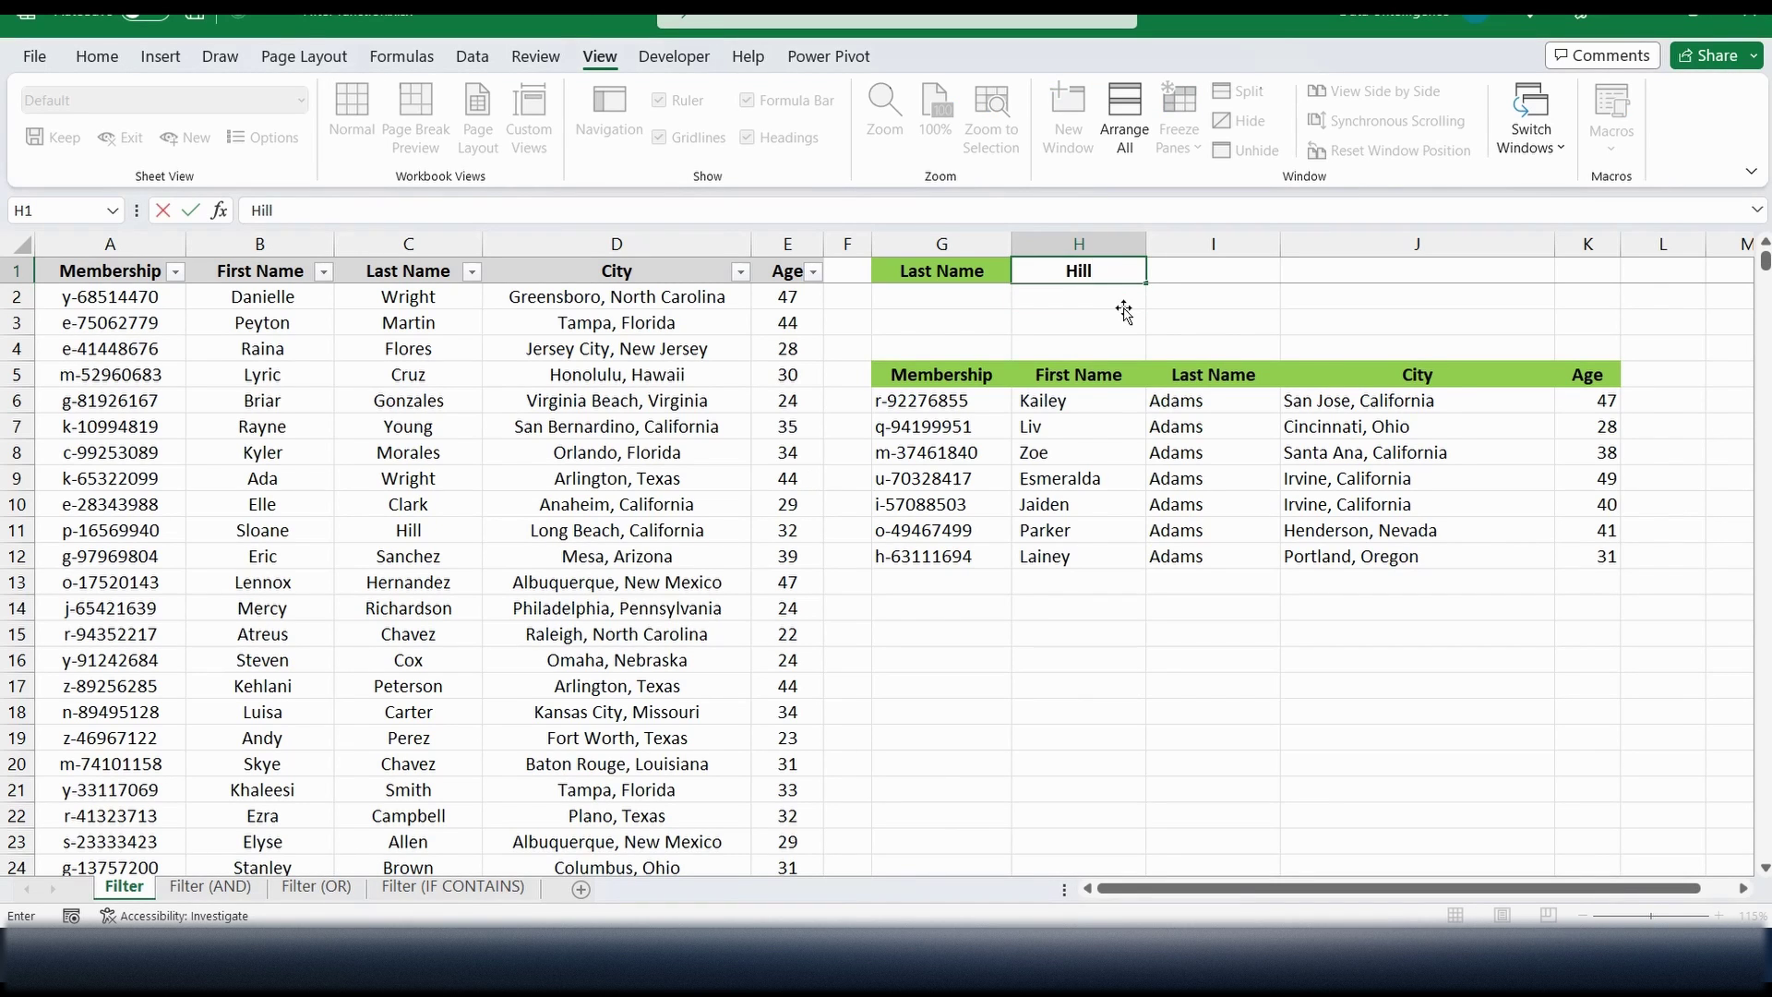
key(Return)
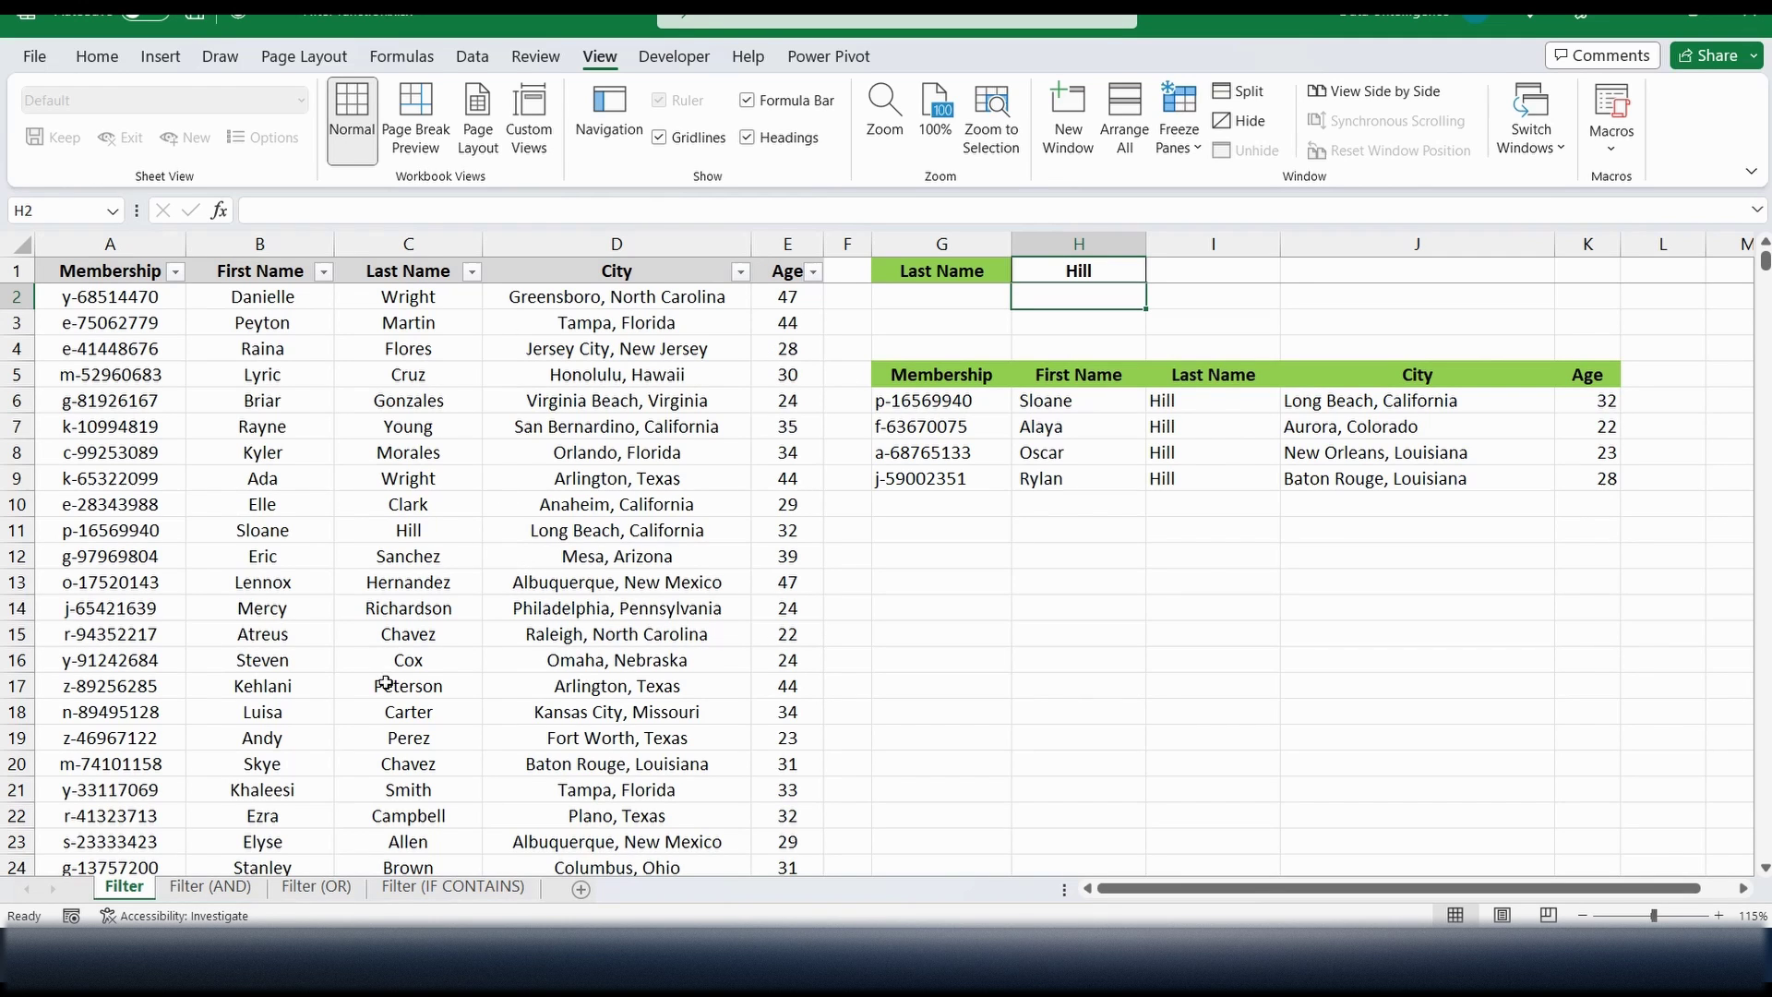
click(228, 892)
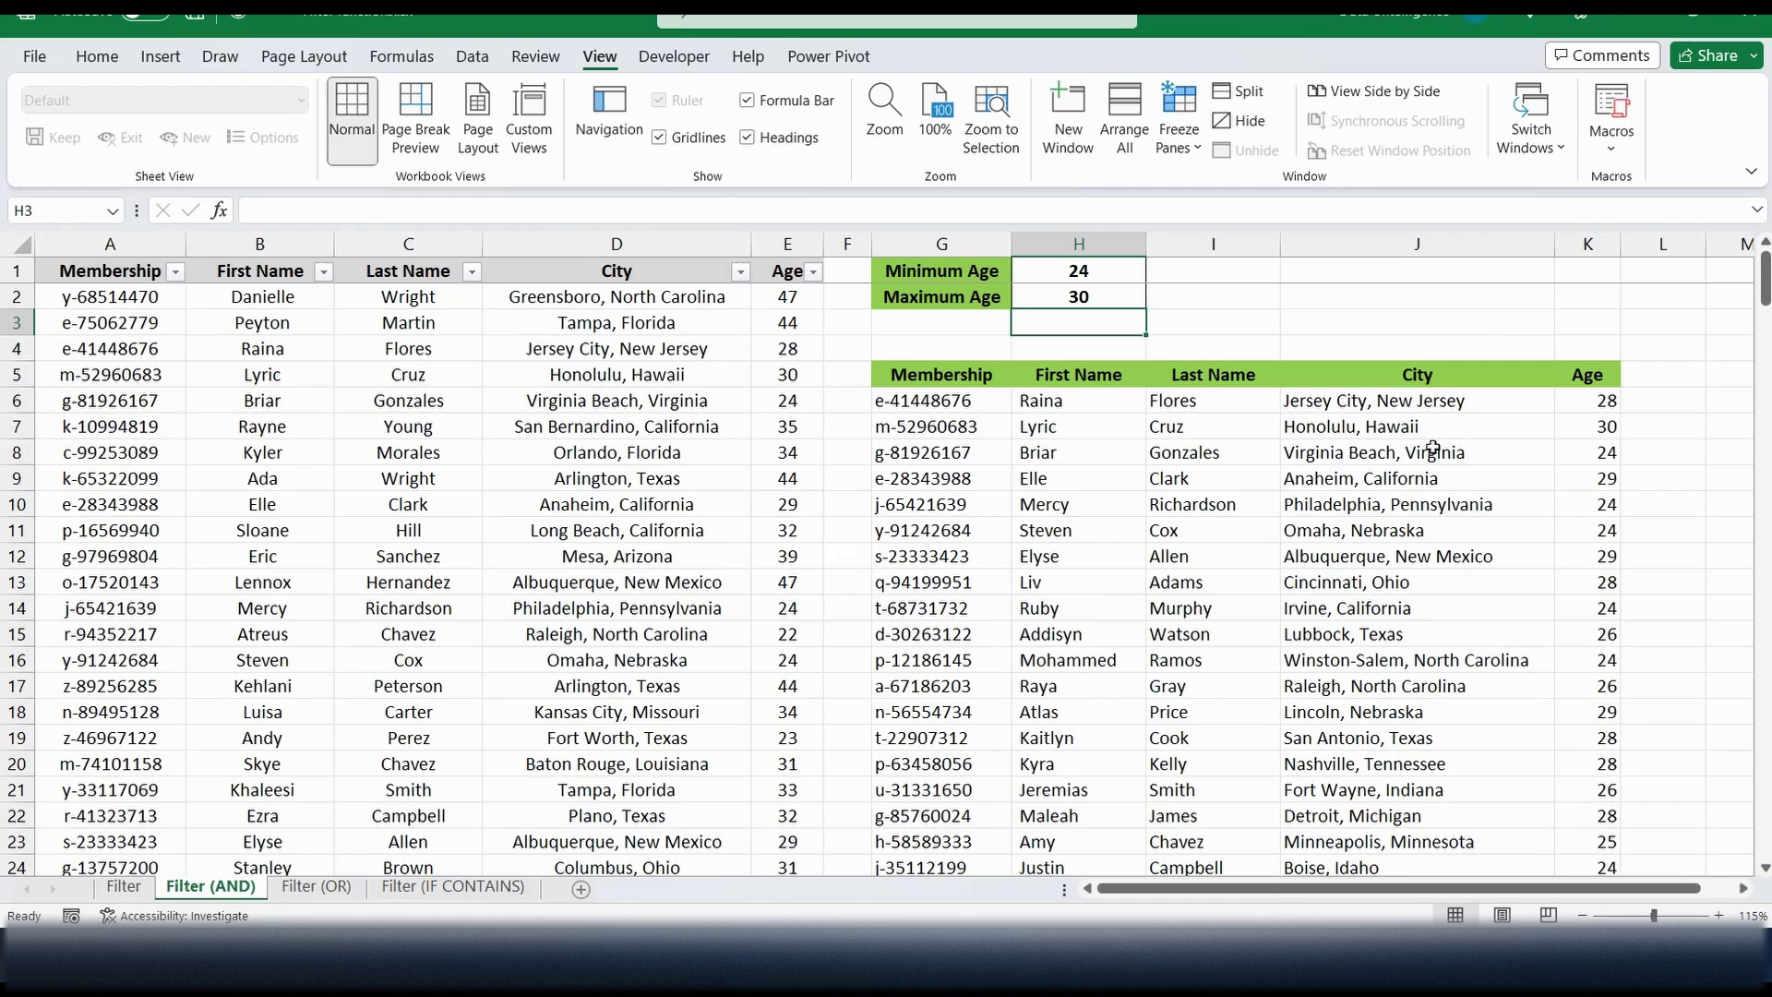
Set the Minimum Age to 49 and the Maximum Age to 50.
drag(1077, 268, 1083, 288)
click(1081, 281)
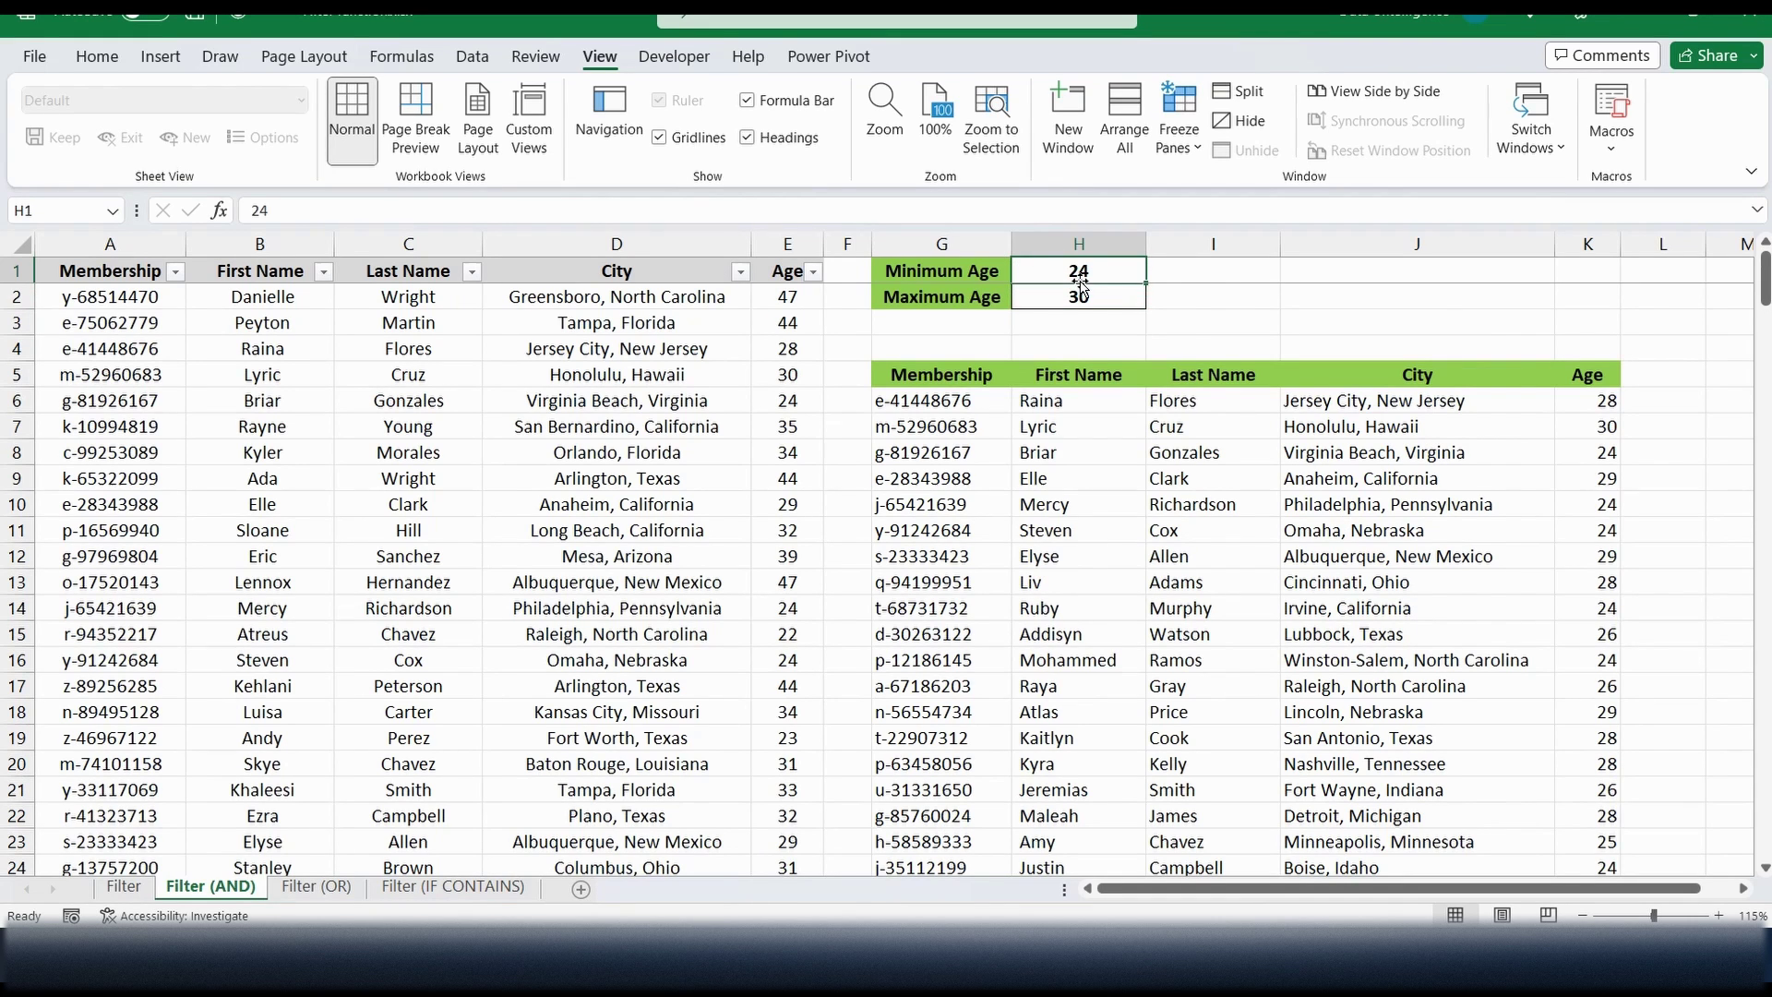
text(49)
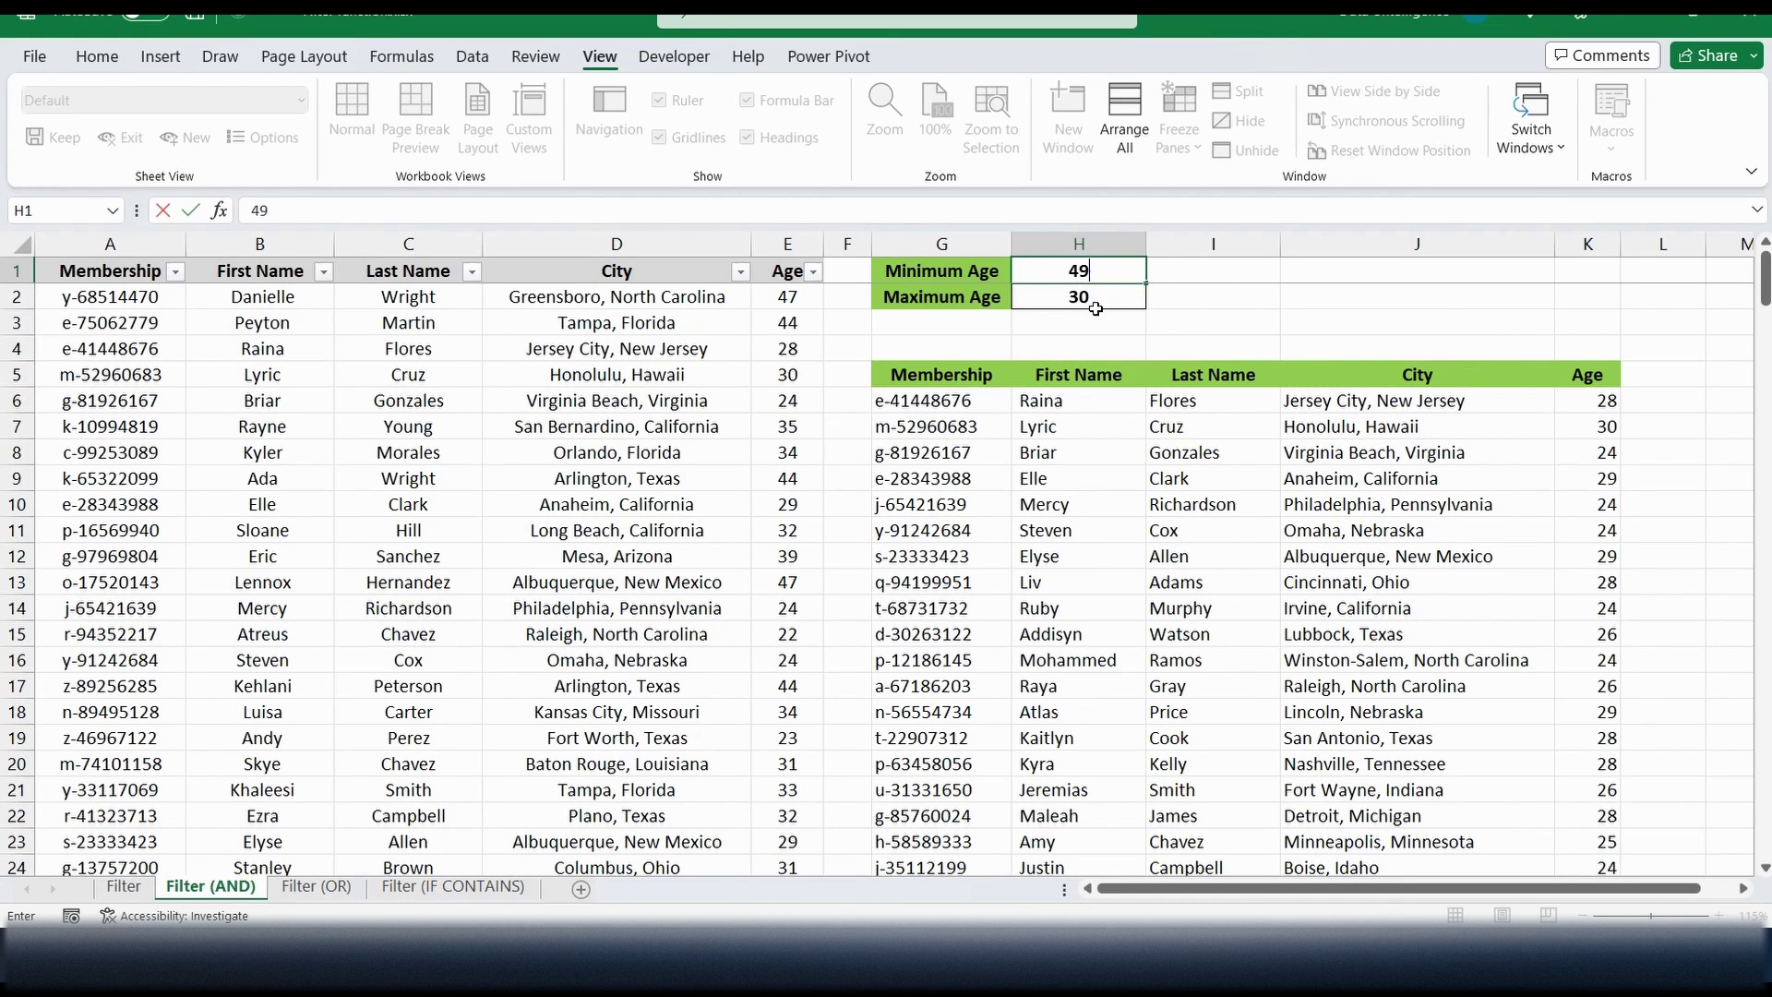
key(Return)
text(50)
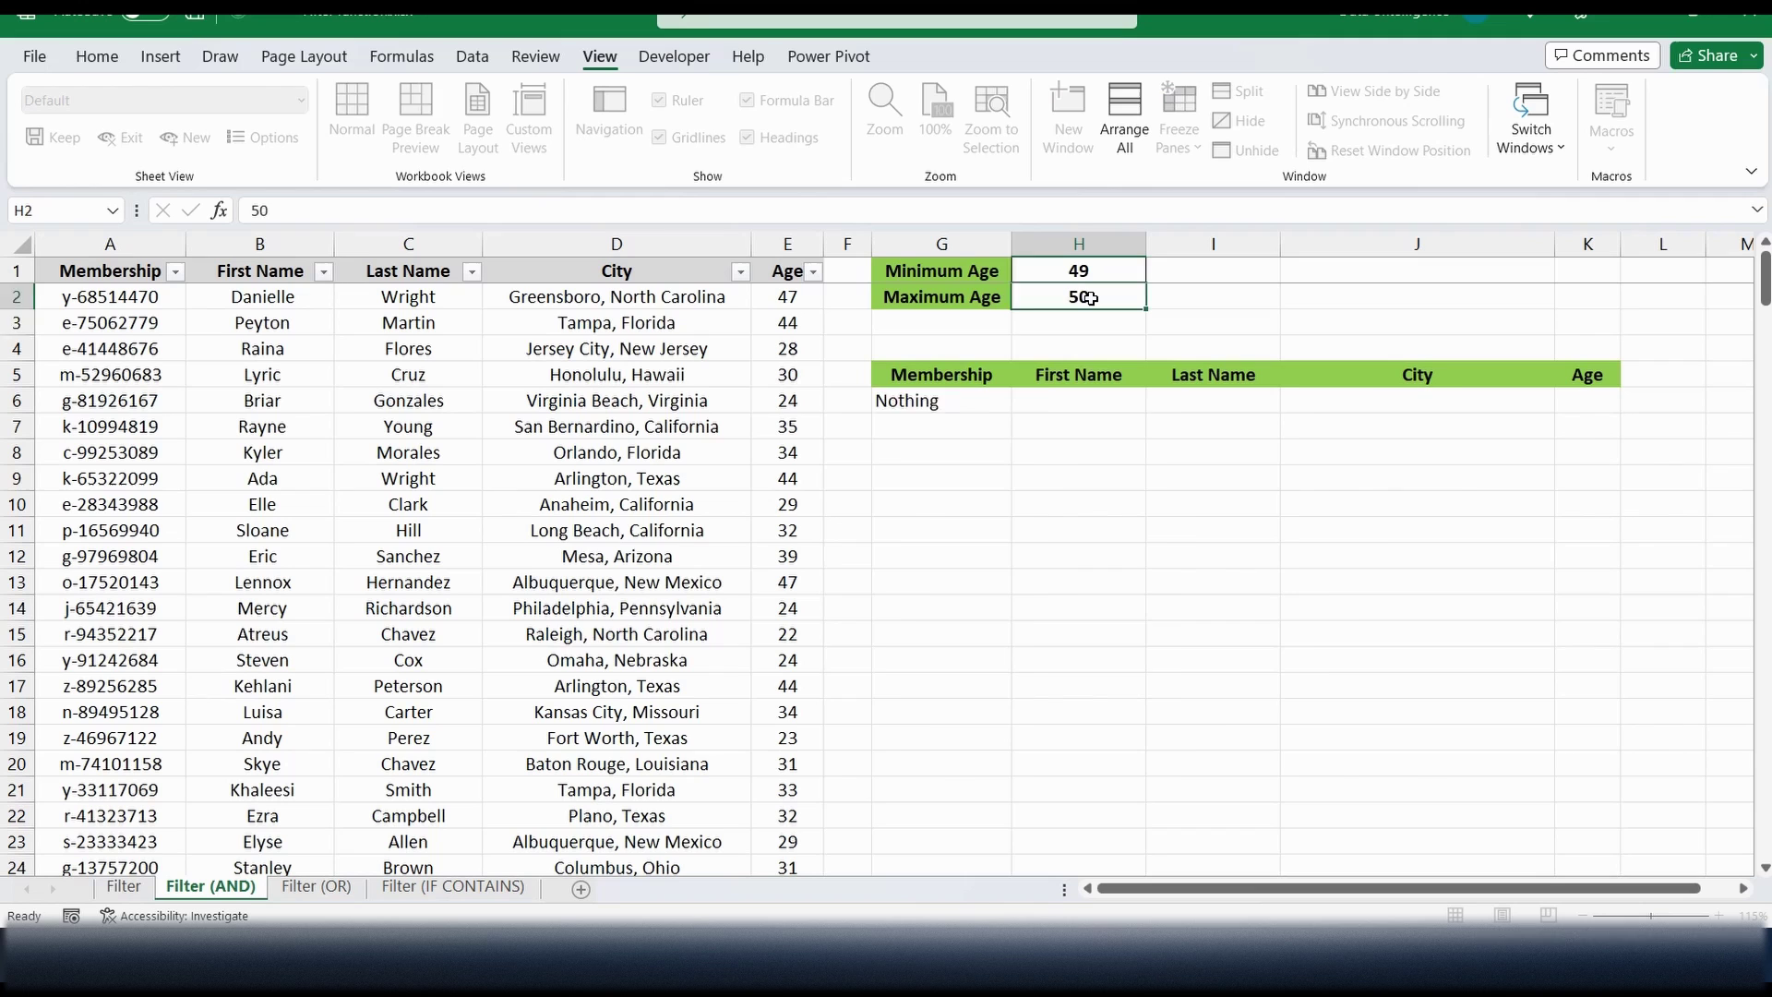
key(Return)
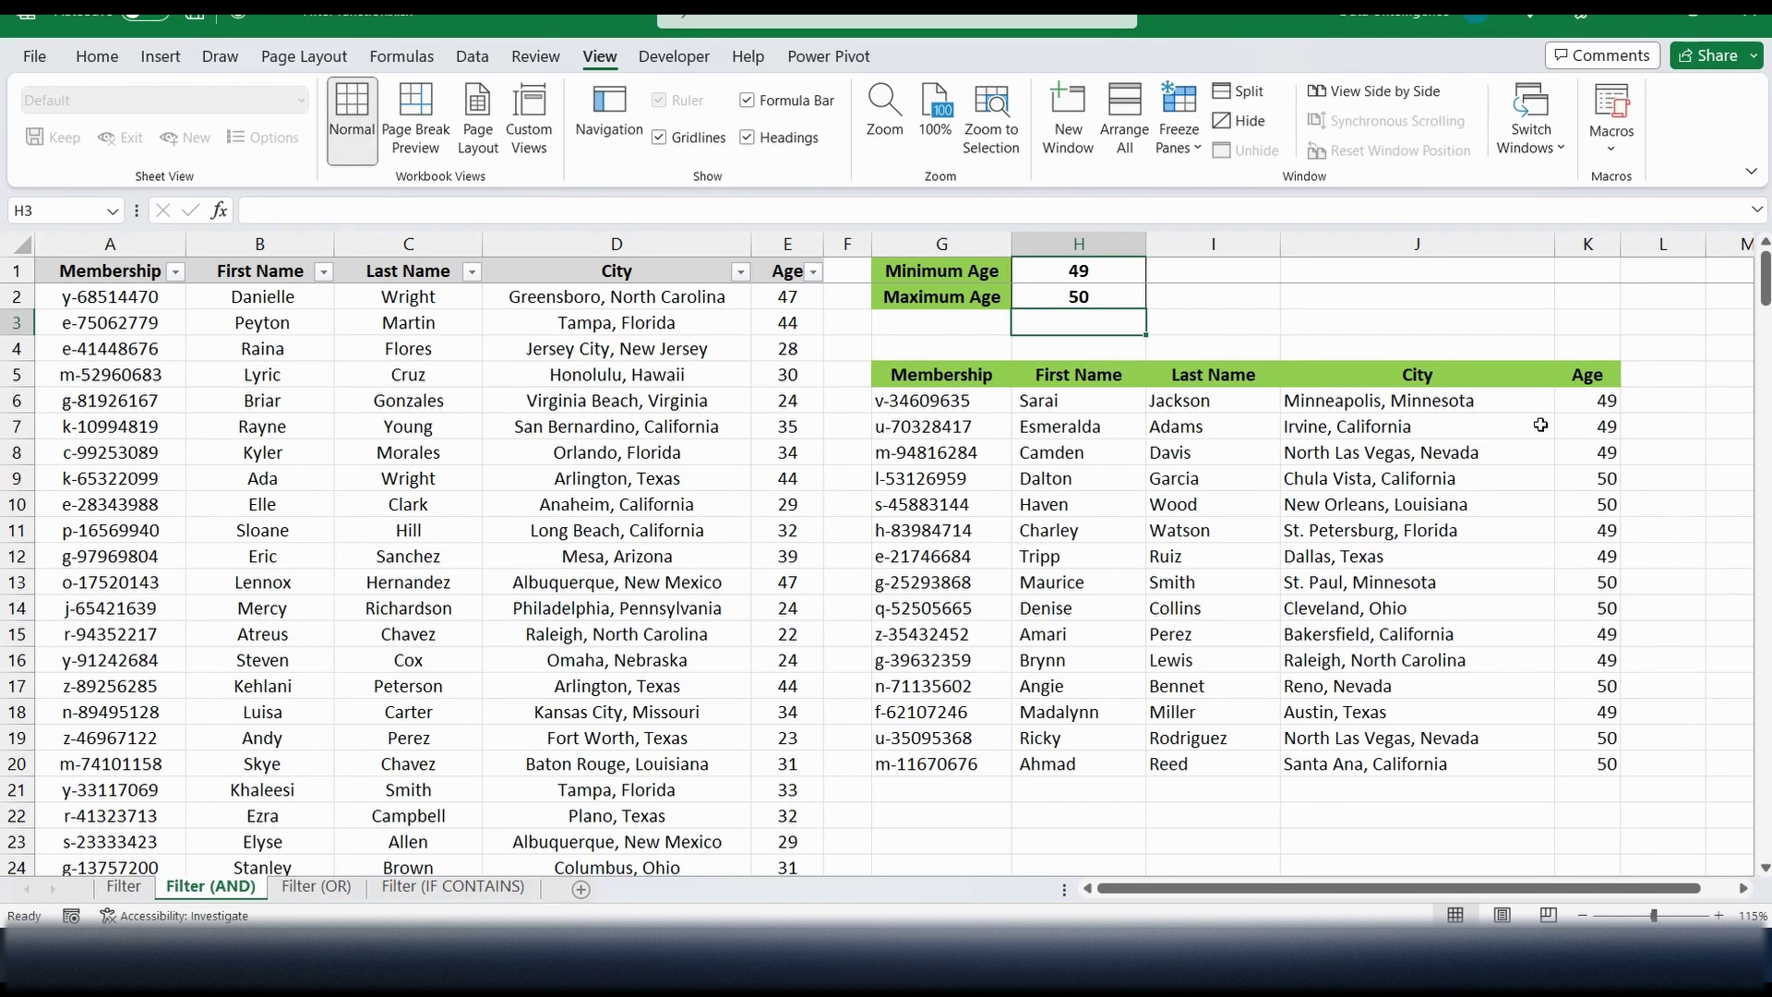
On the Filter (OR) sheet, inspect the FILTER formula and its Cruz and Young result rows.
click(324, 888)
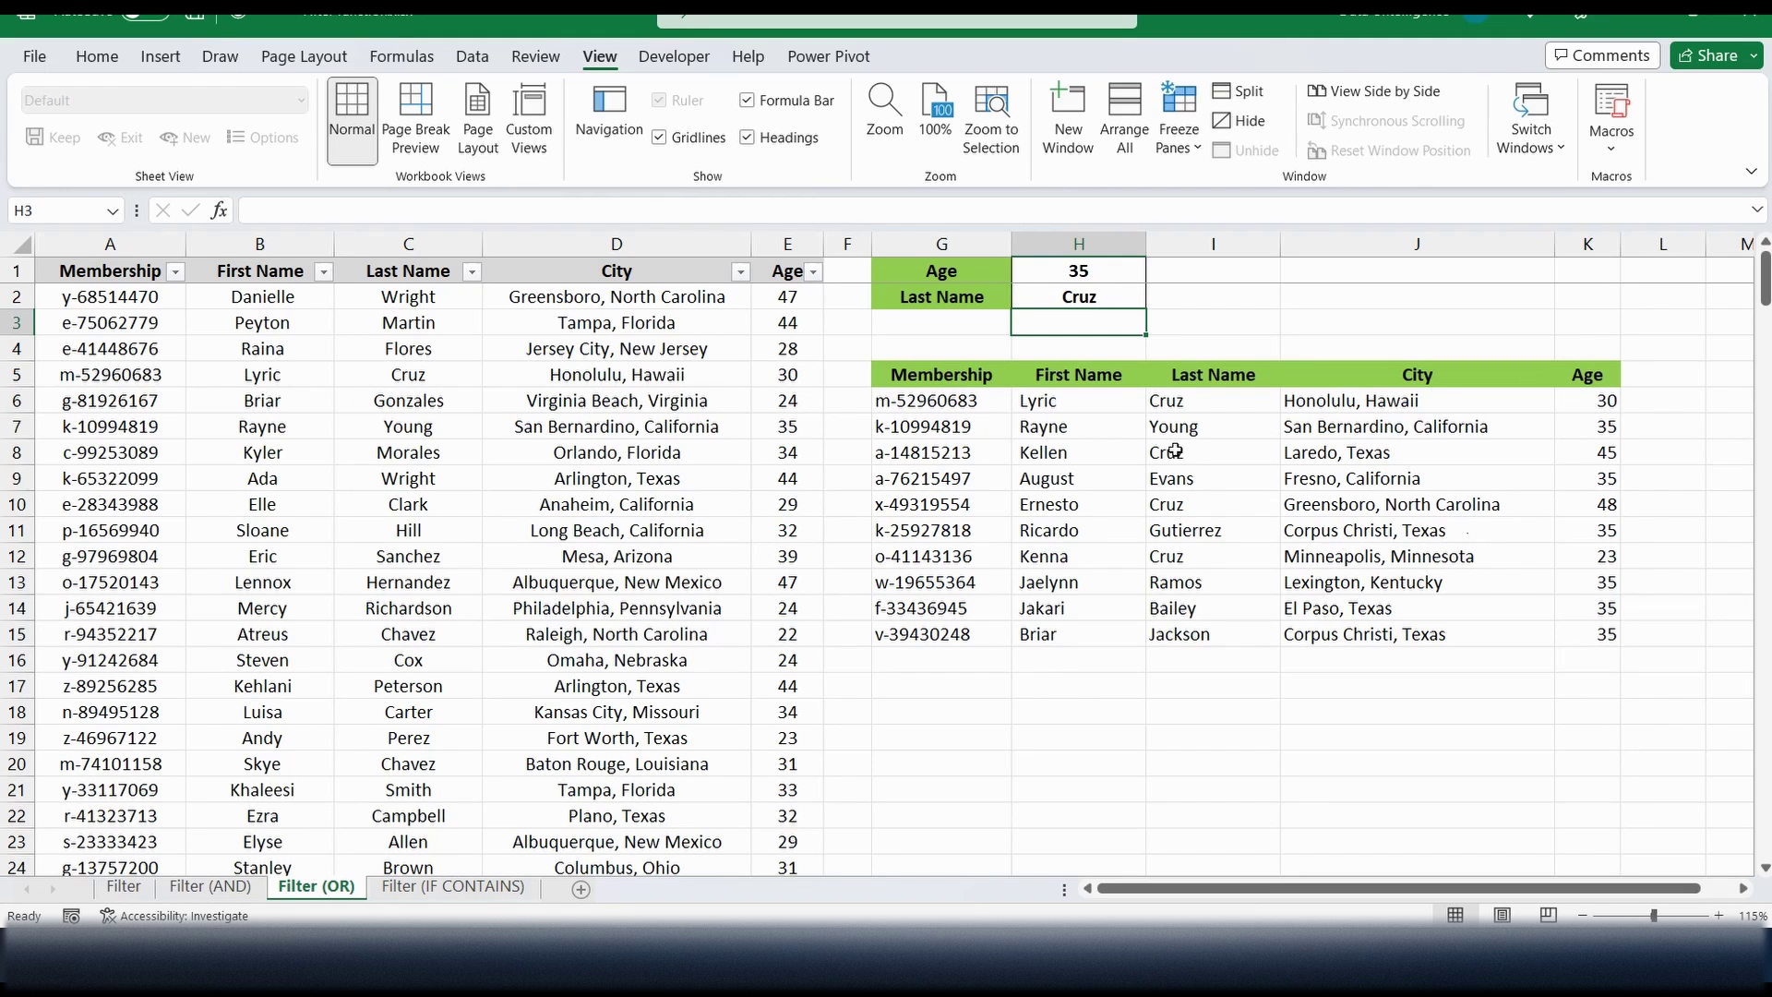
click(1191, 504)
click(1194, 445)
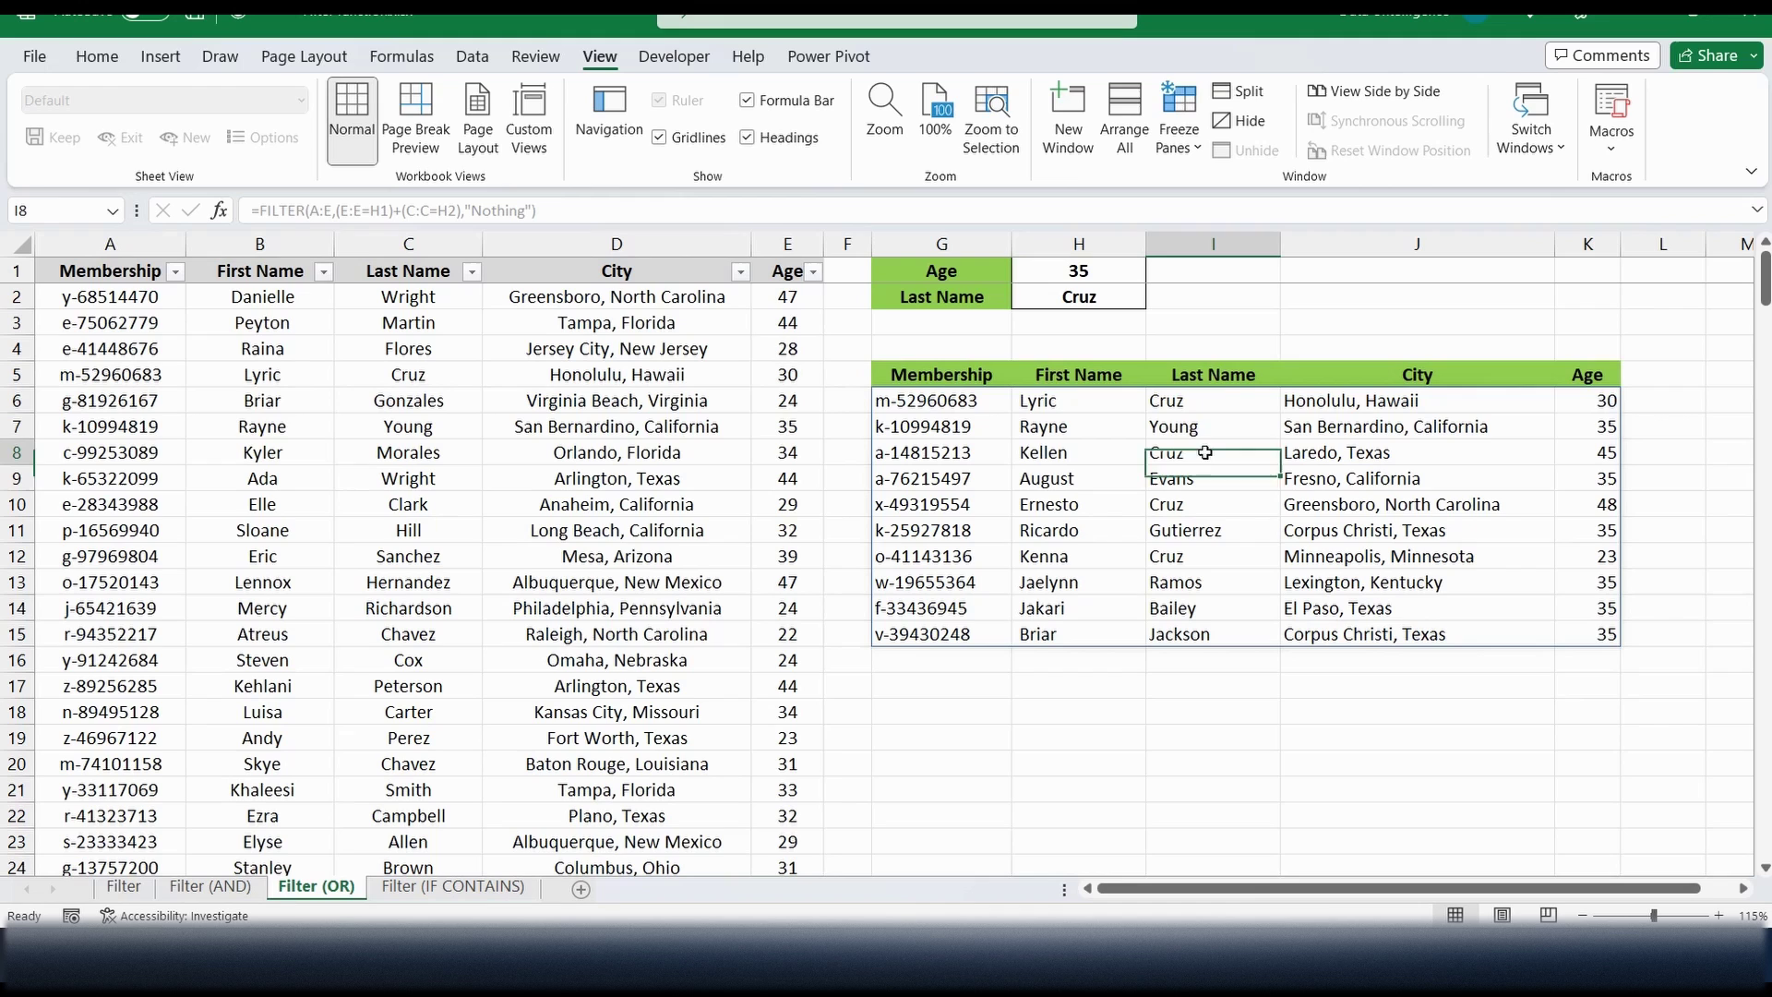
click(1219, 401)
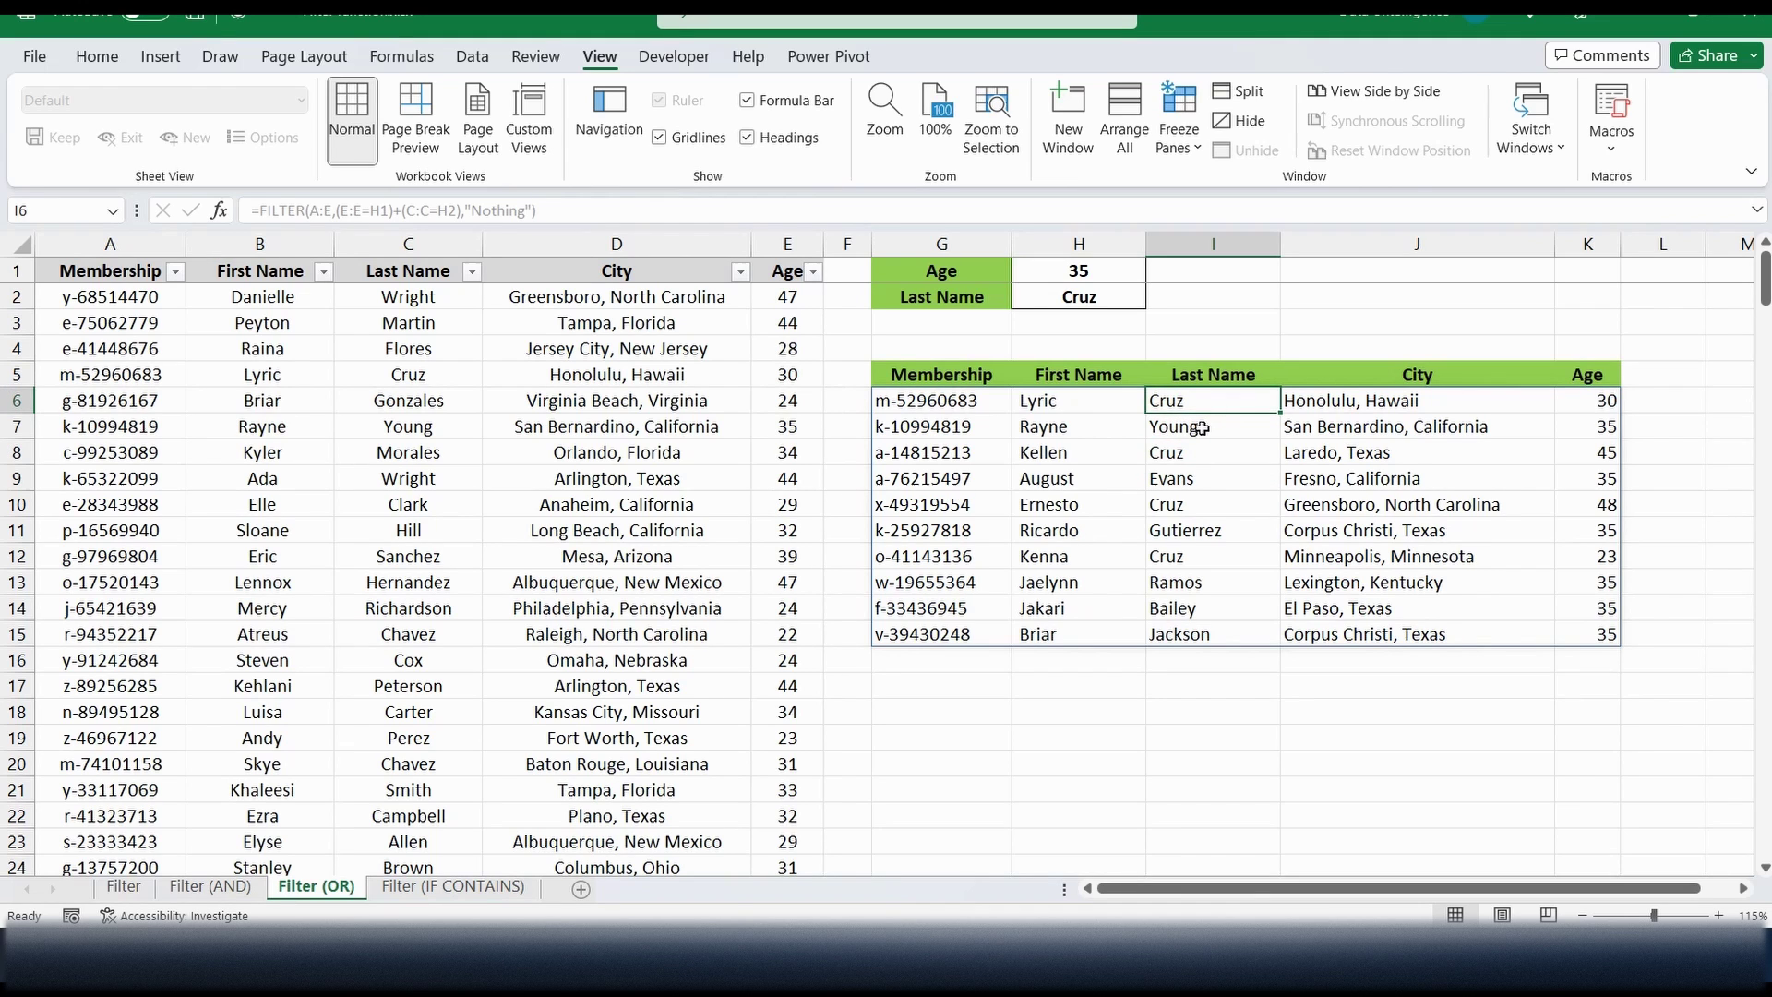
click(1201, 428)
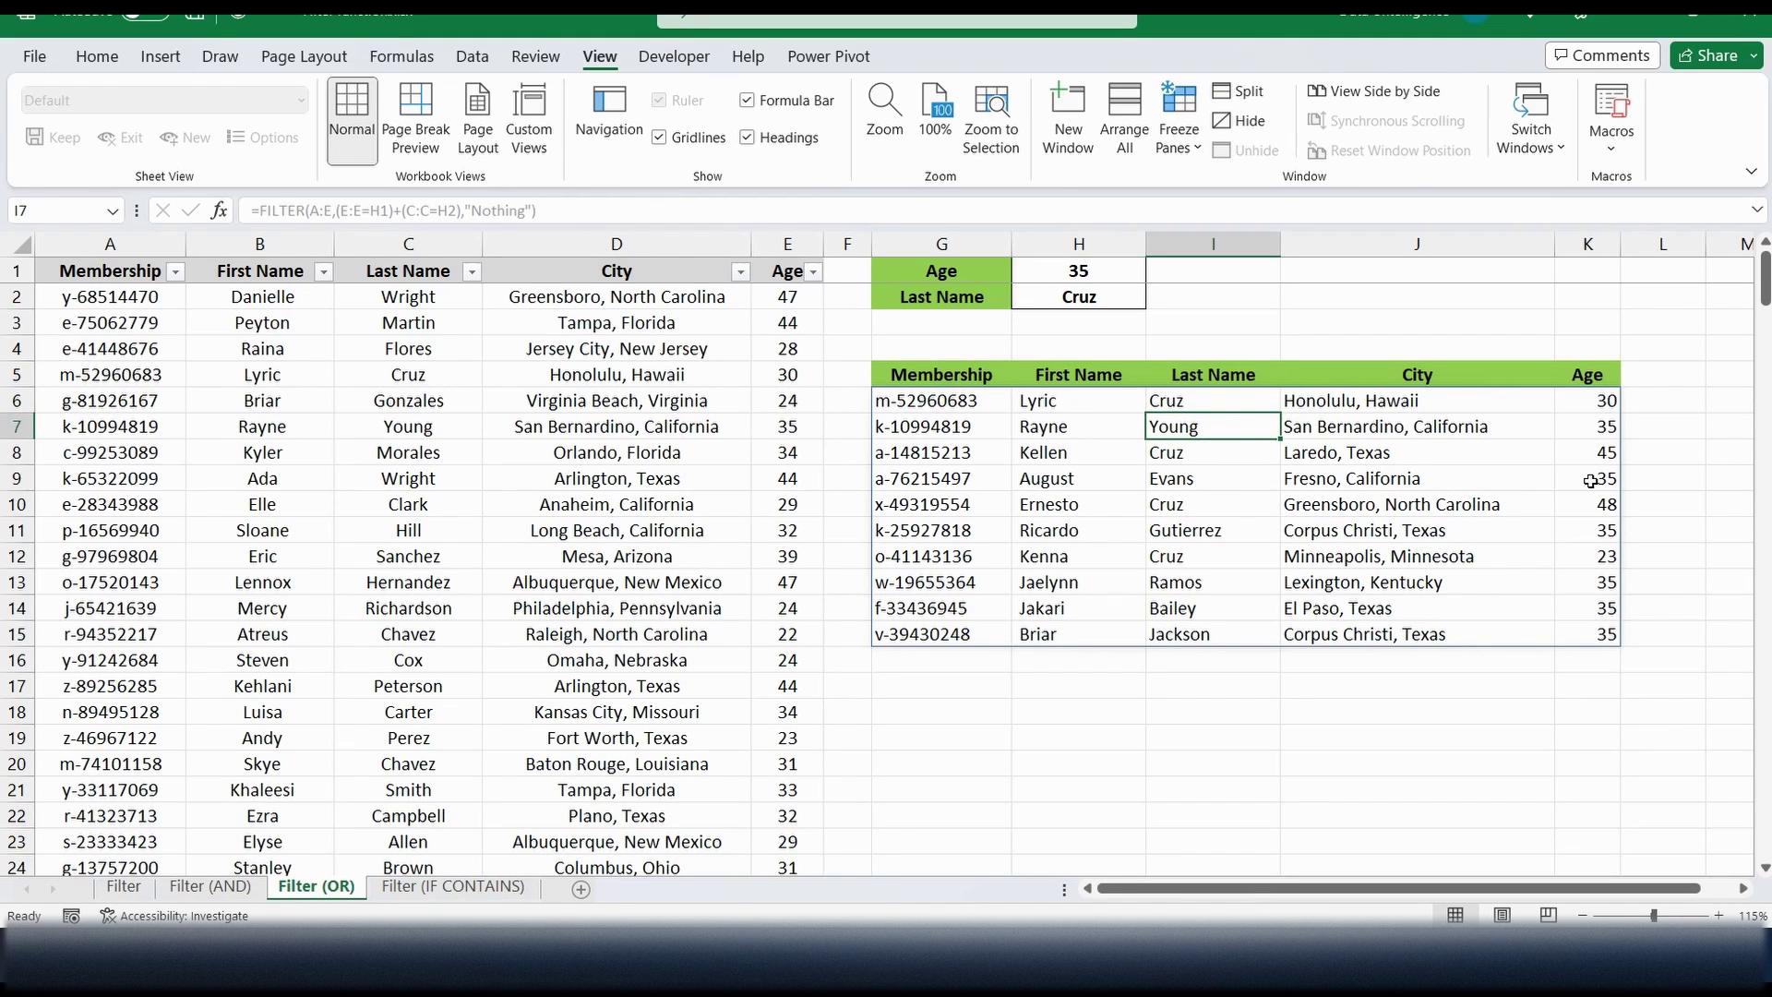
Replace the last-name criterion Cruz with Hill in H2.
click(1037, 303)
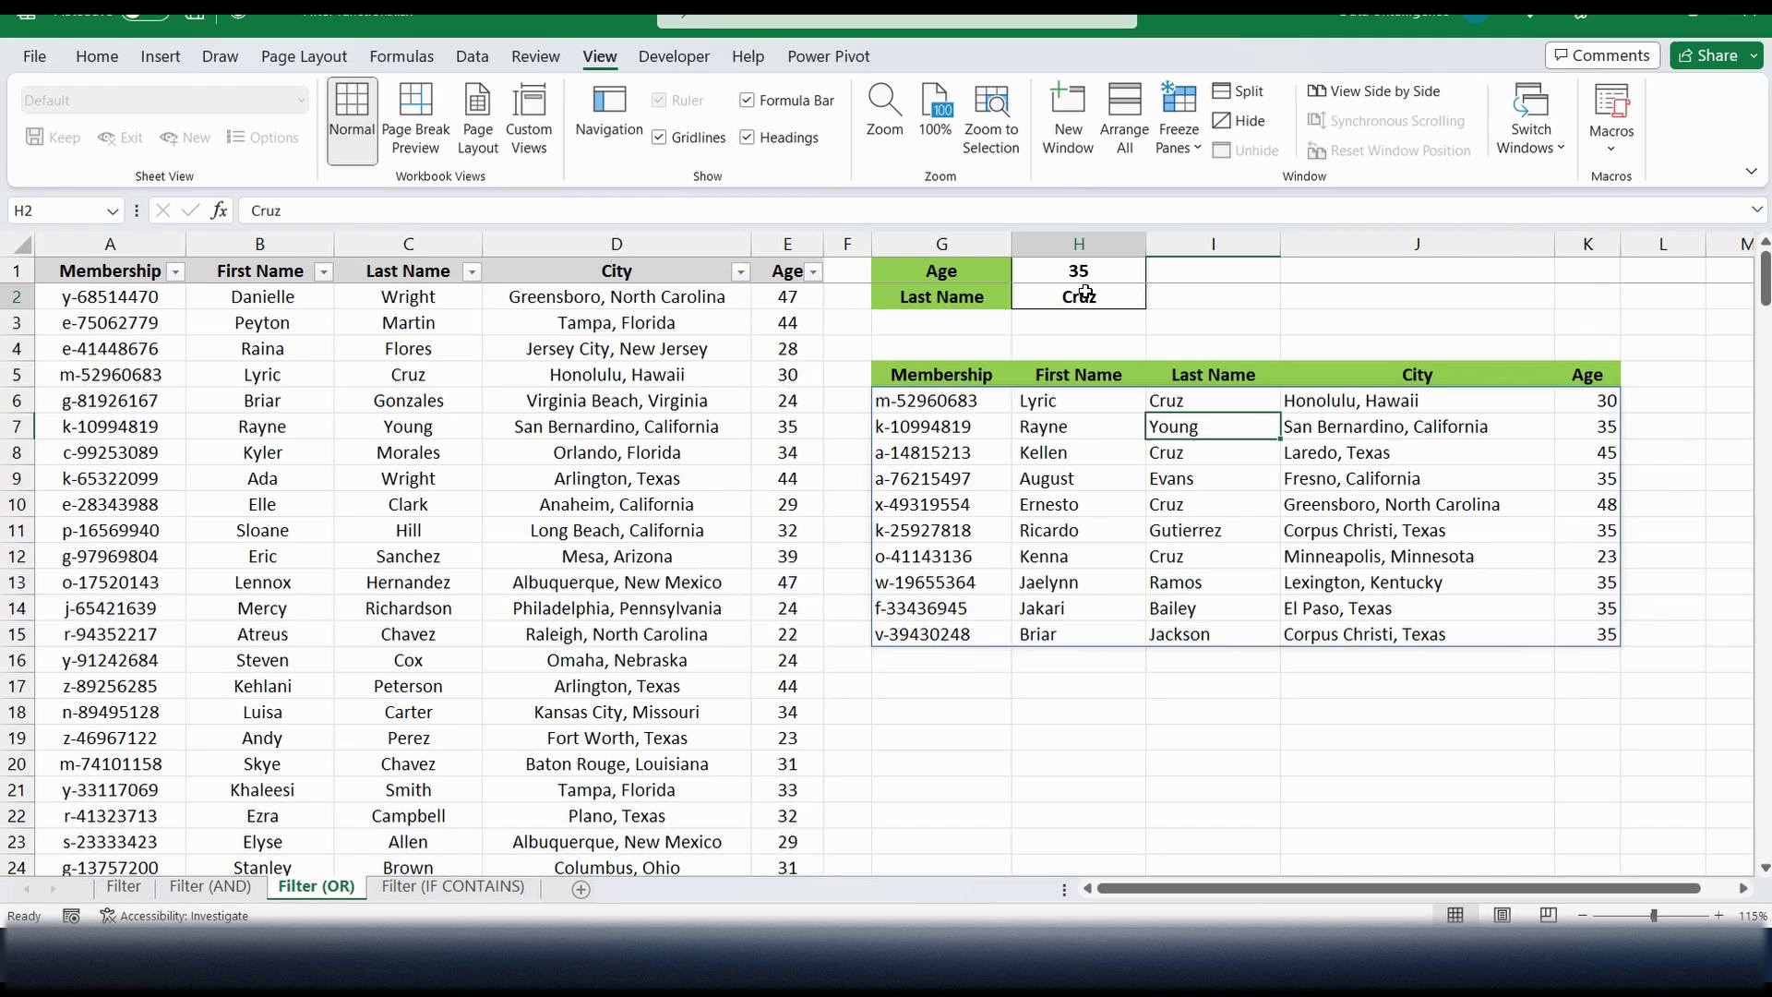
text(Hill)
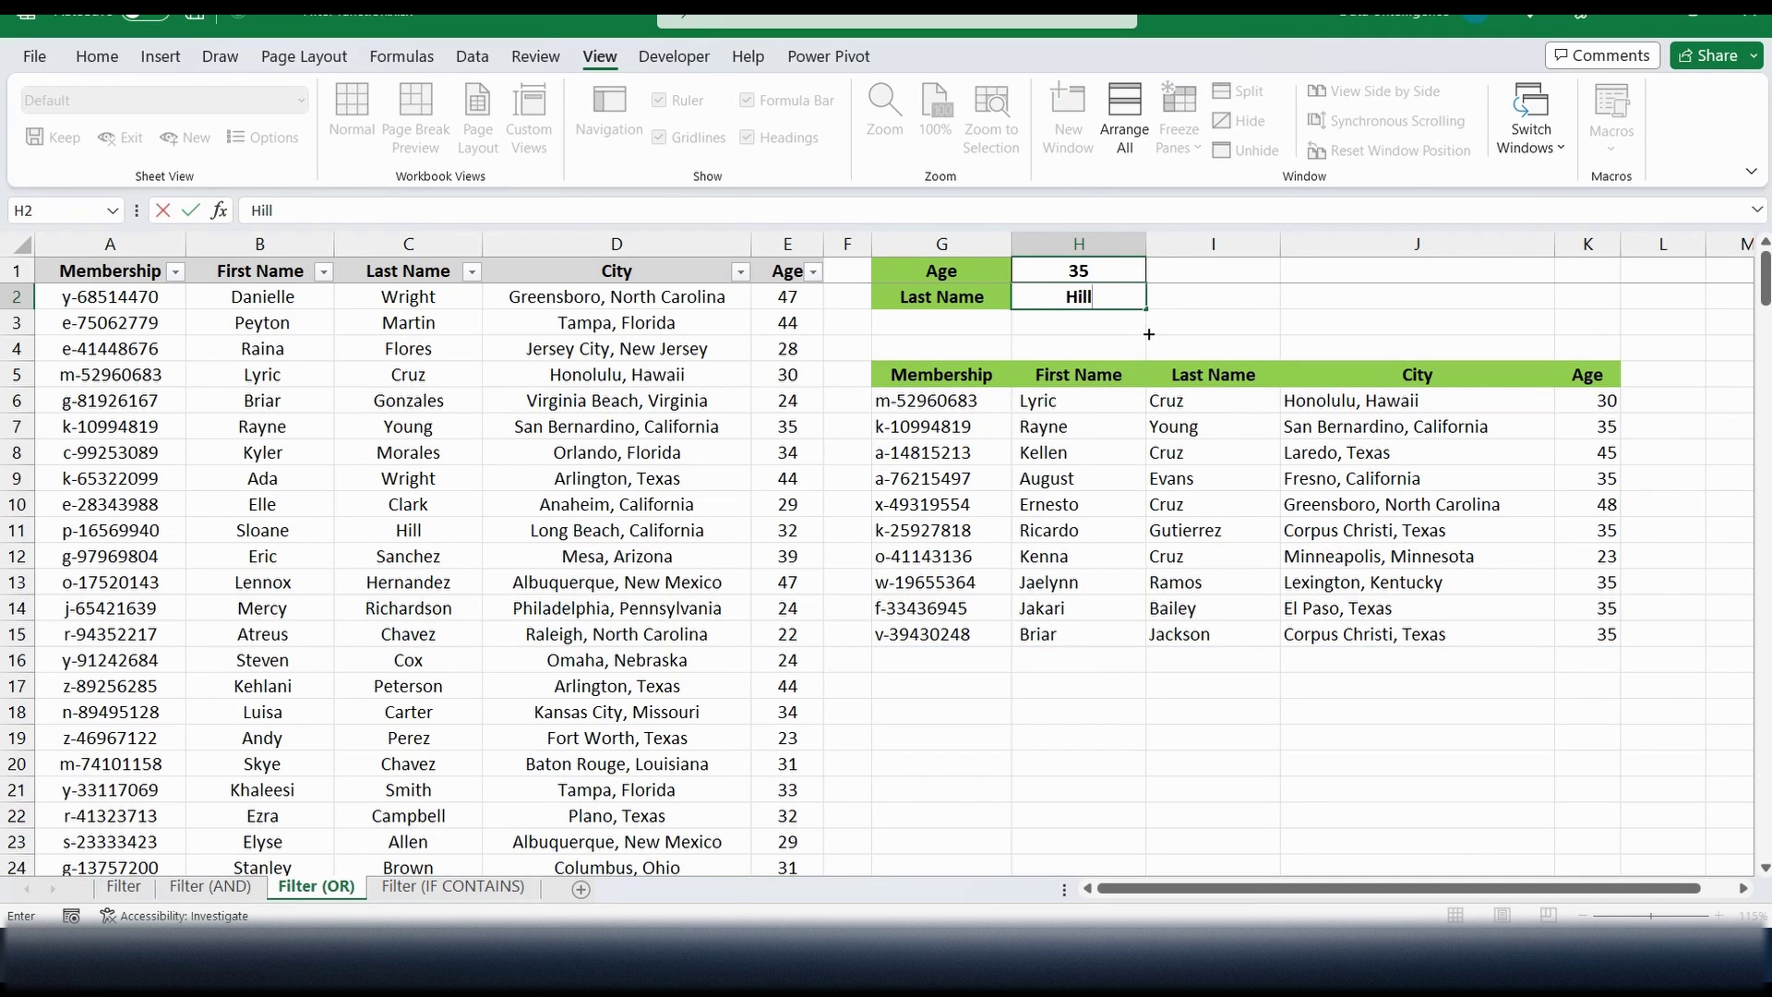
key(Return)
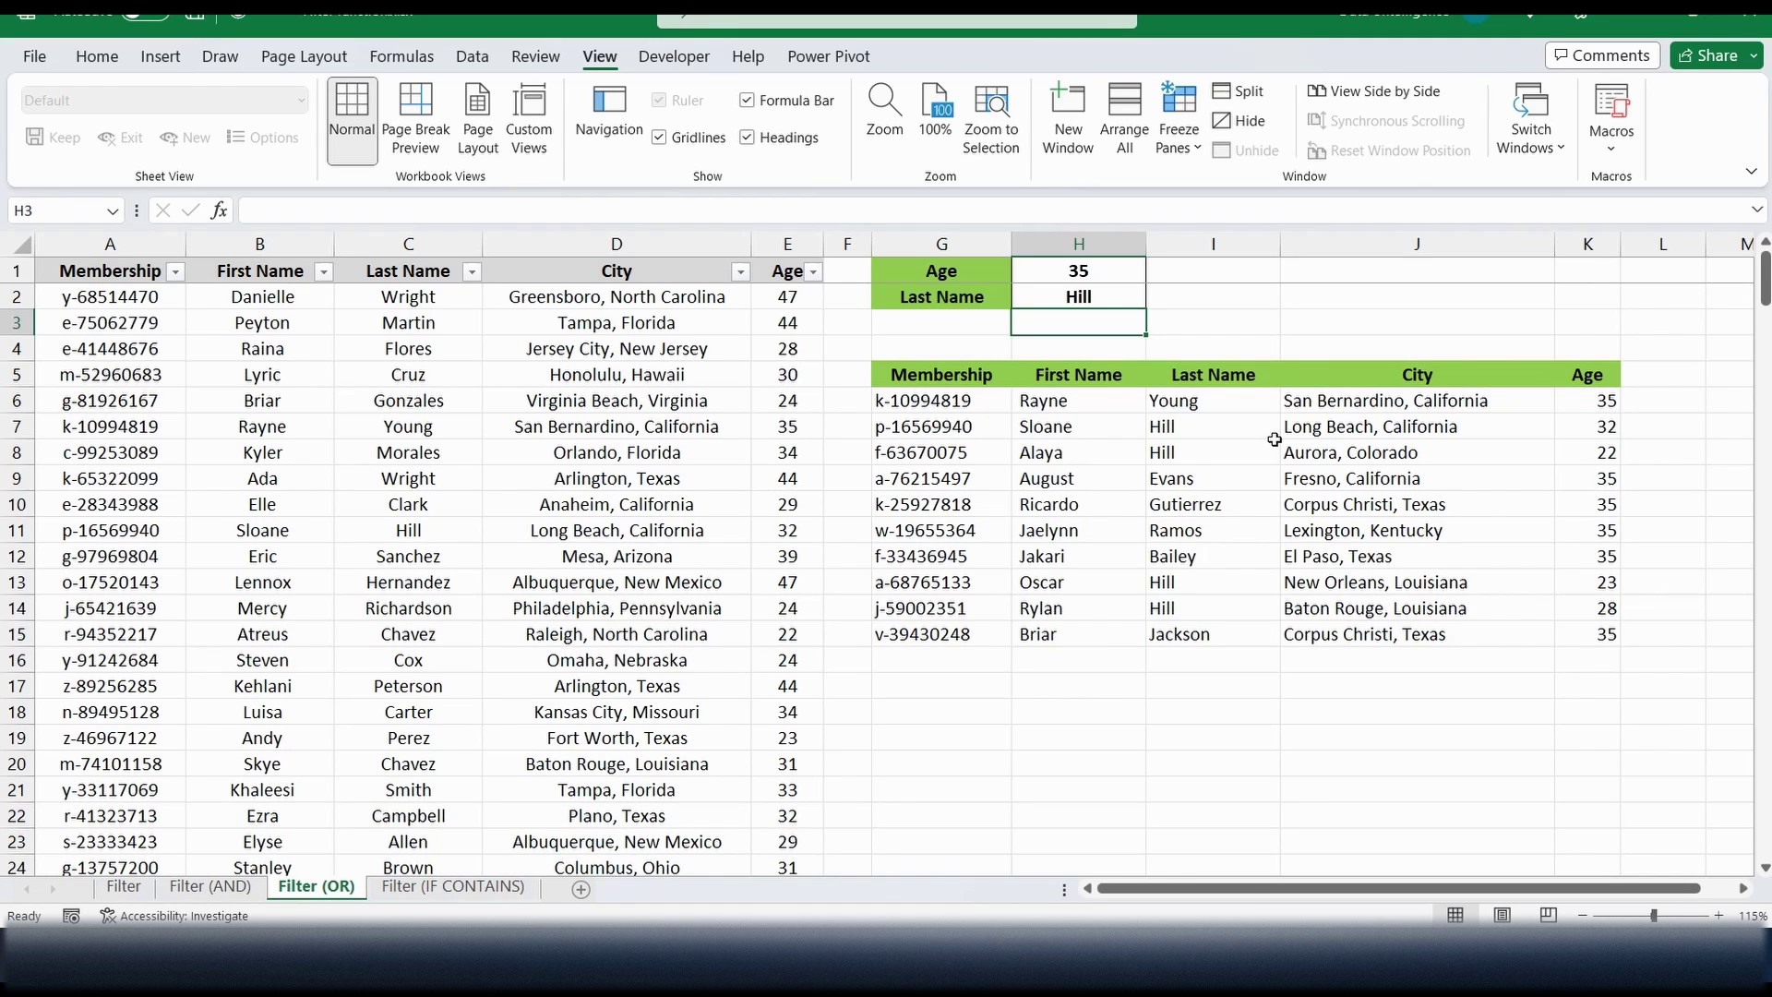
On the Filter (IF CONTAINS) sheet, review the Ohio criterion and the City column.
click(458, 893)
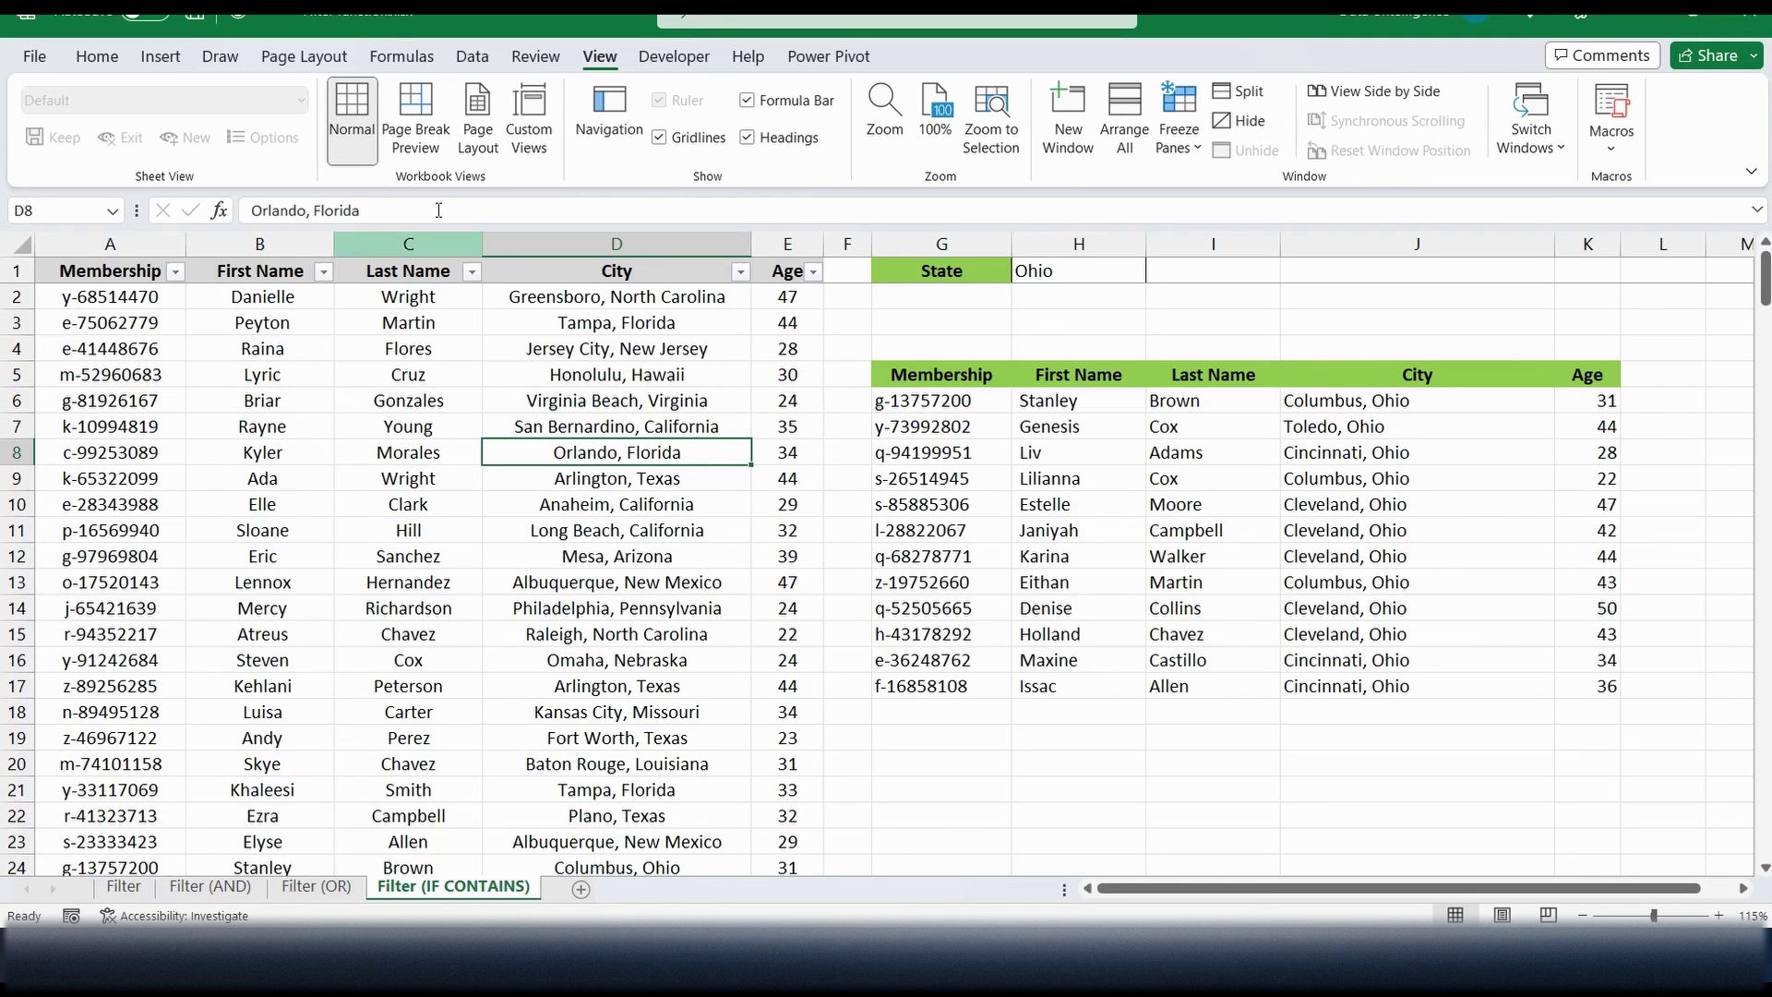
click(1062, 273)
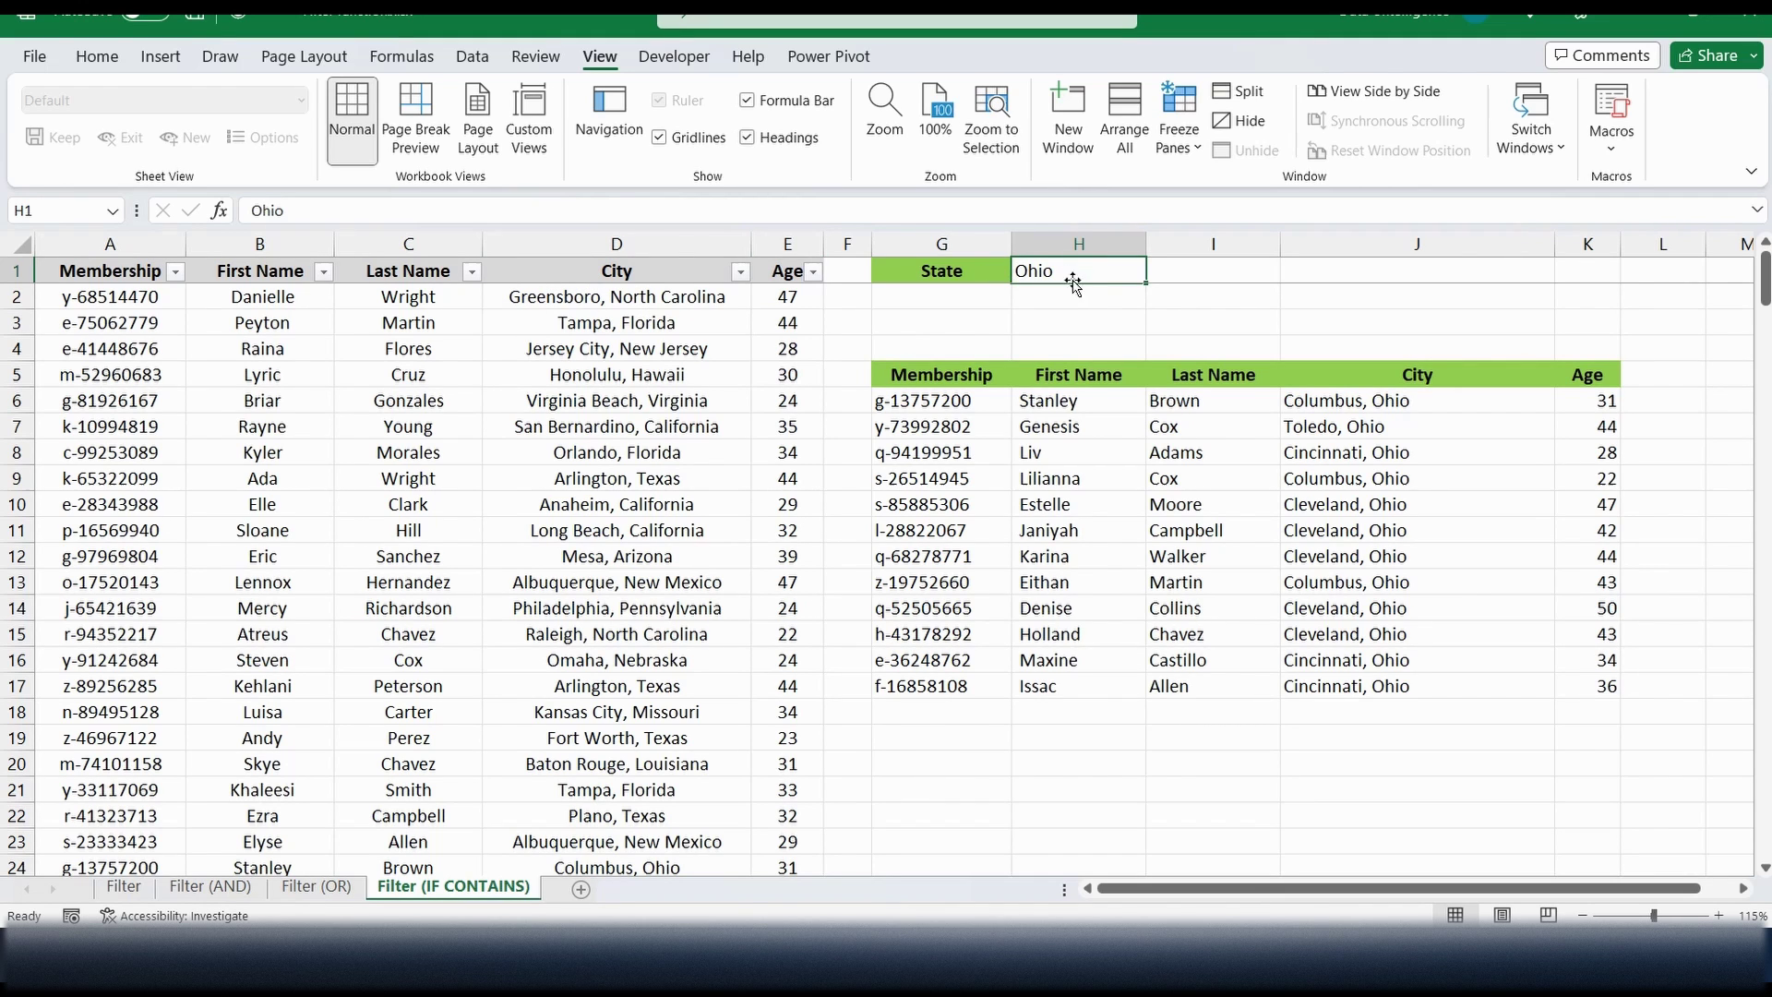
click(618, 238)
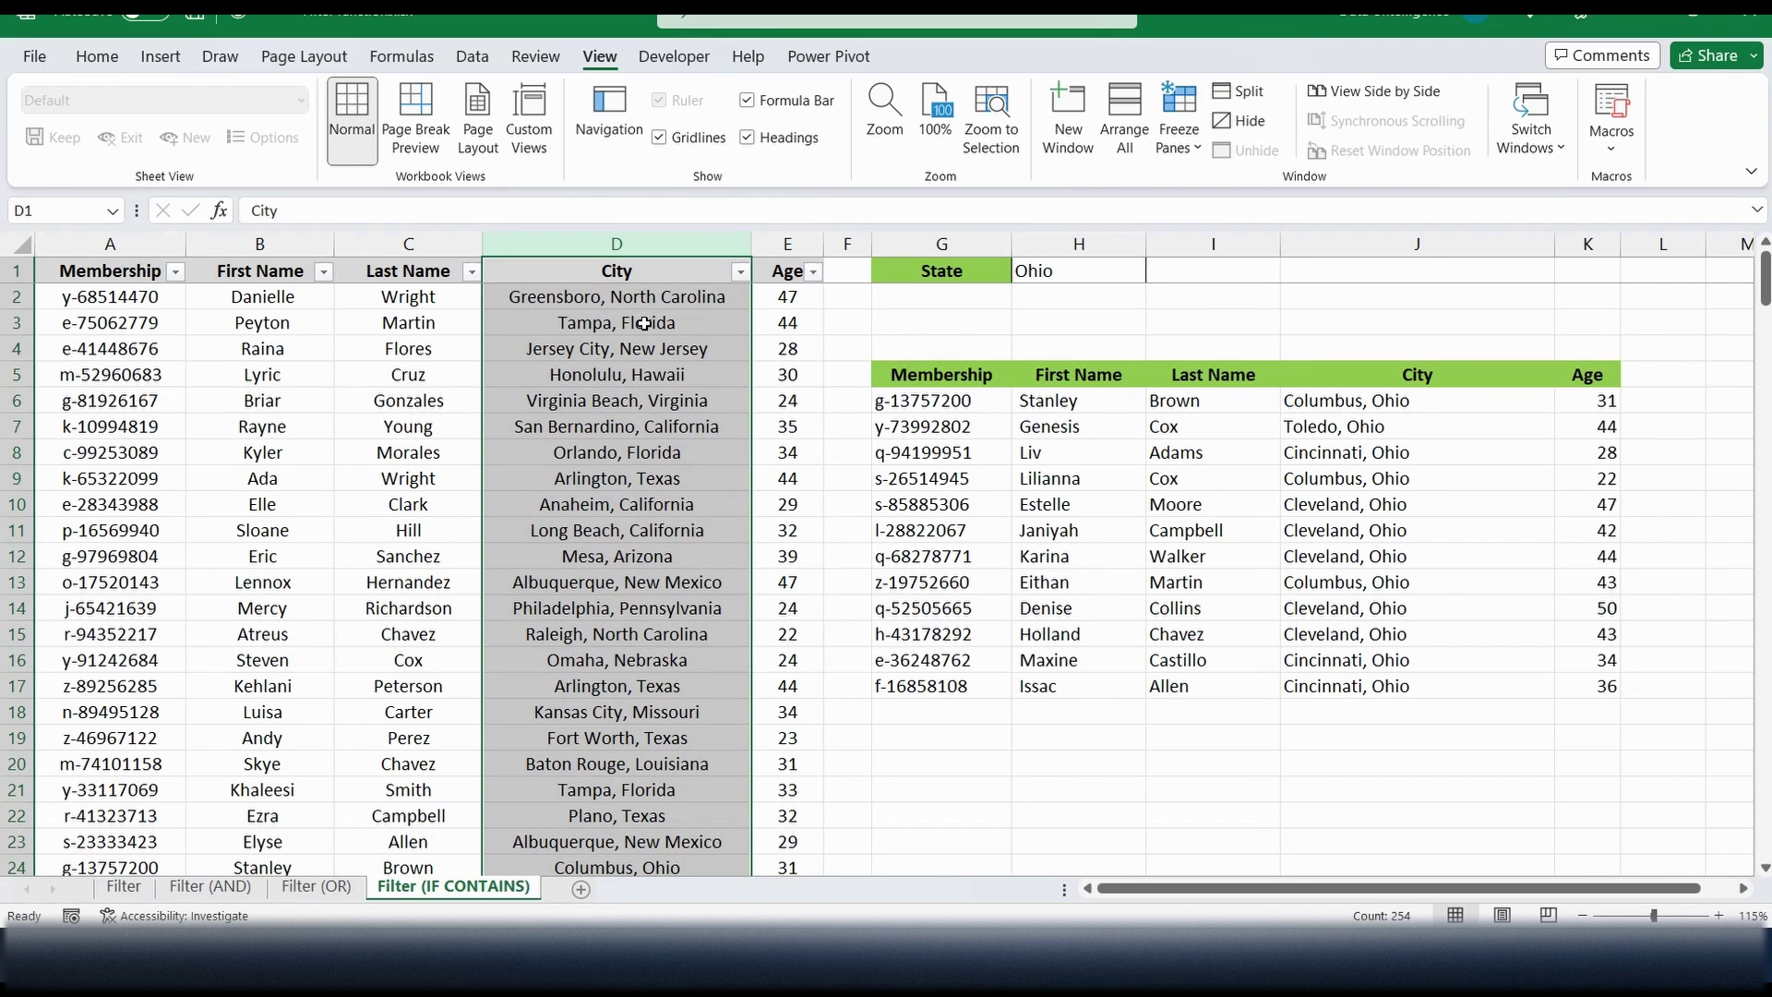
Change the text criterion in H1 to Califo, then return to the Filter sheet.
click(1048, 279)
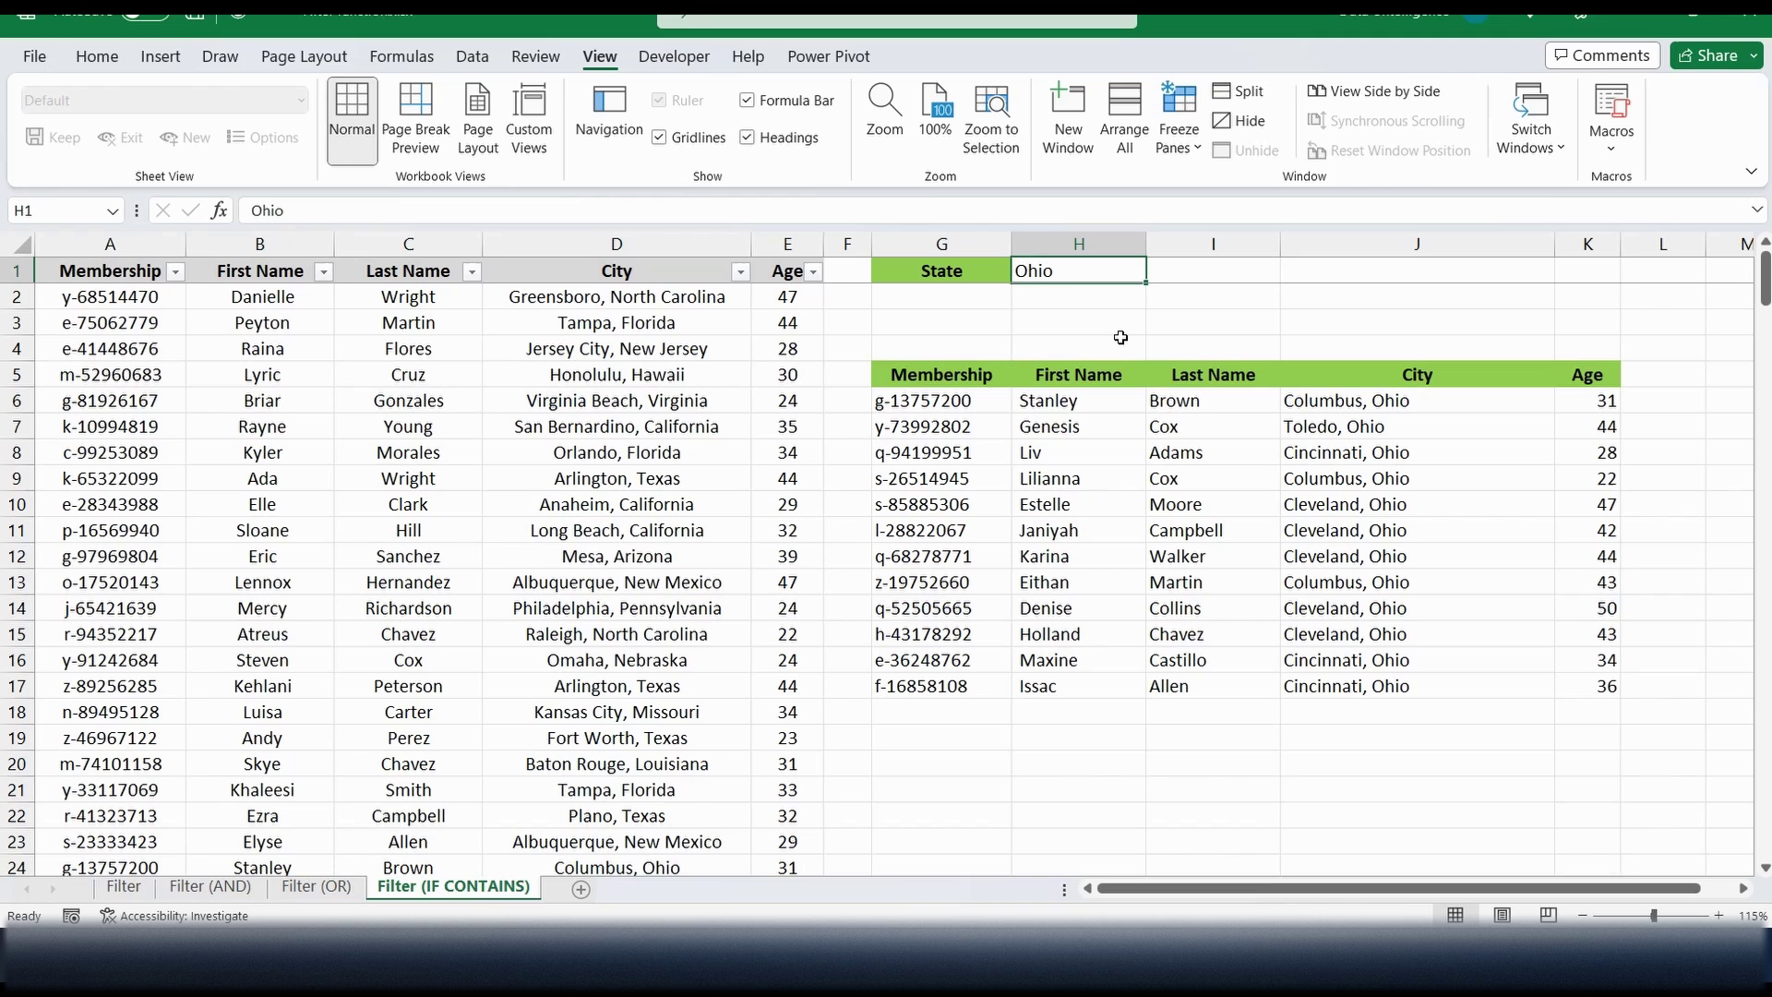
text(Califo)
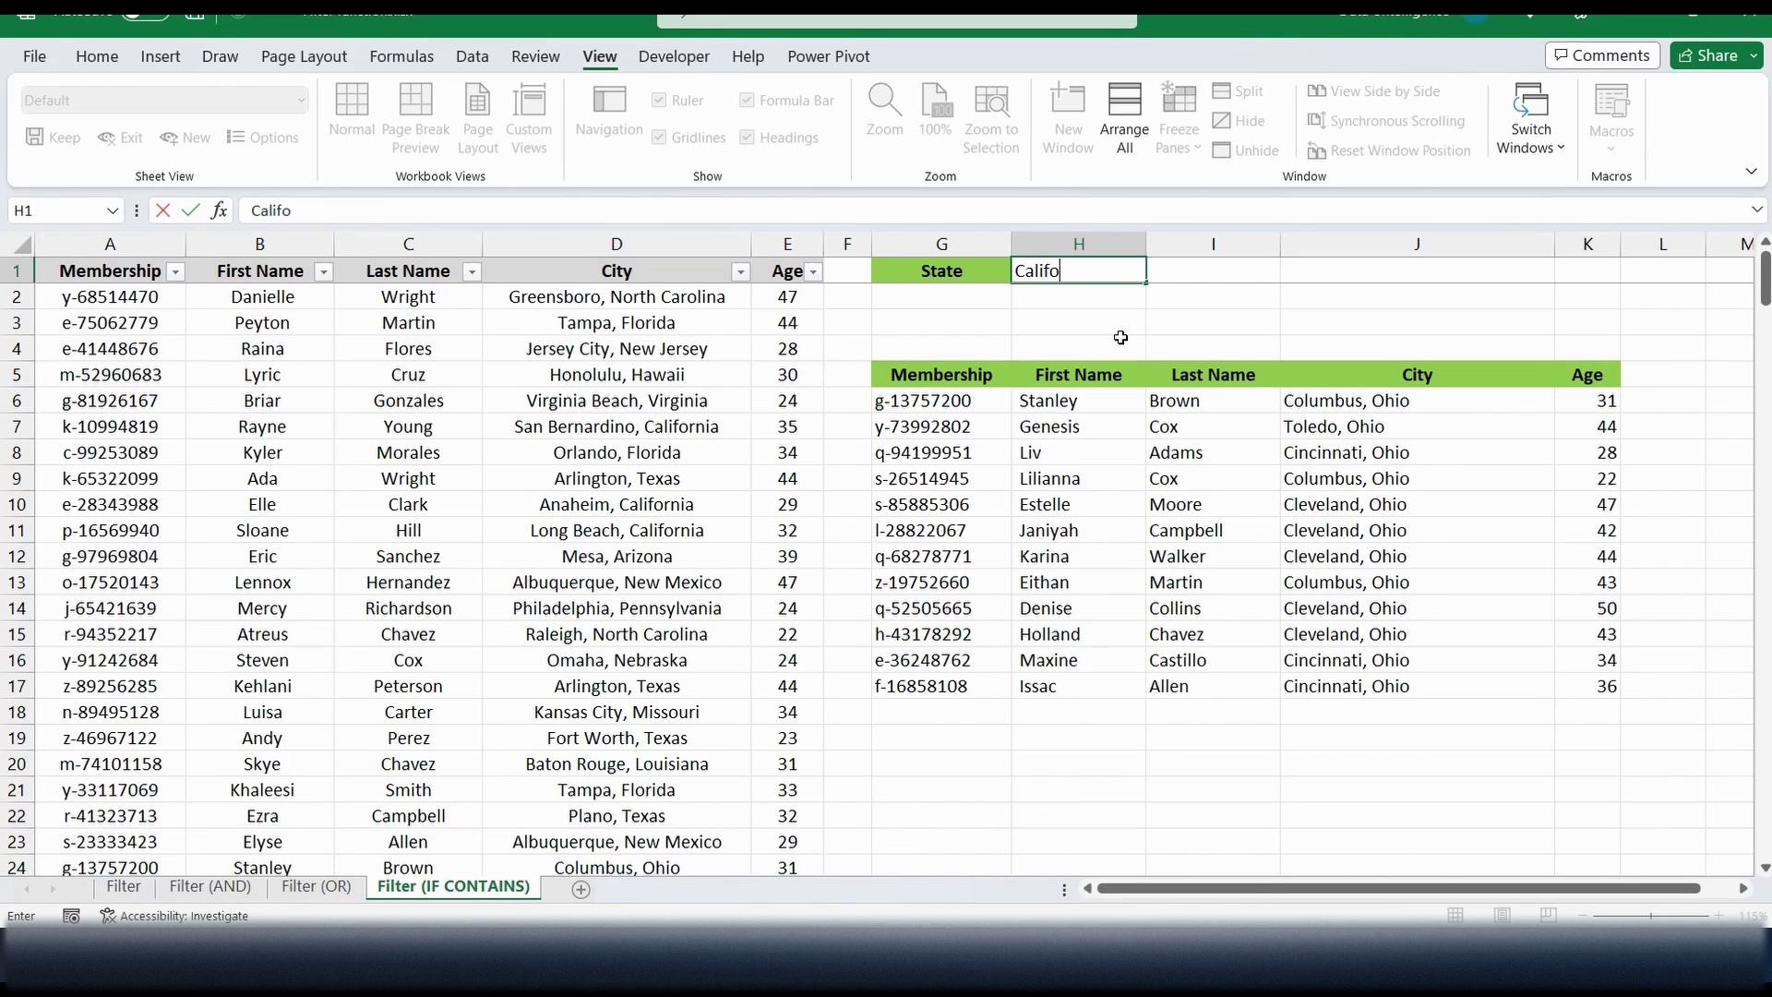
key(Return)
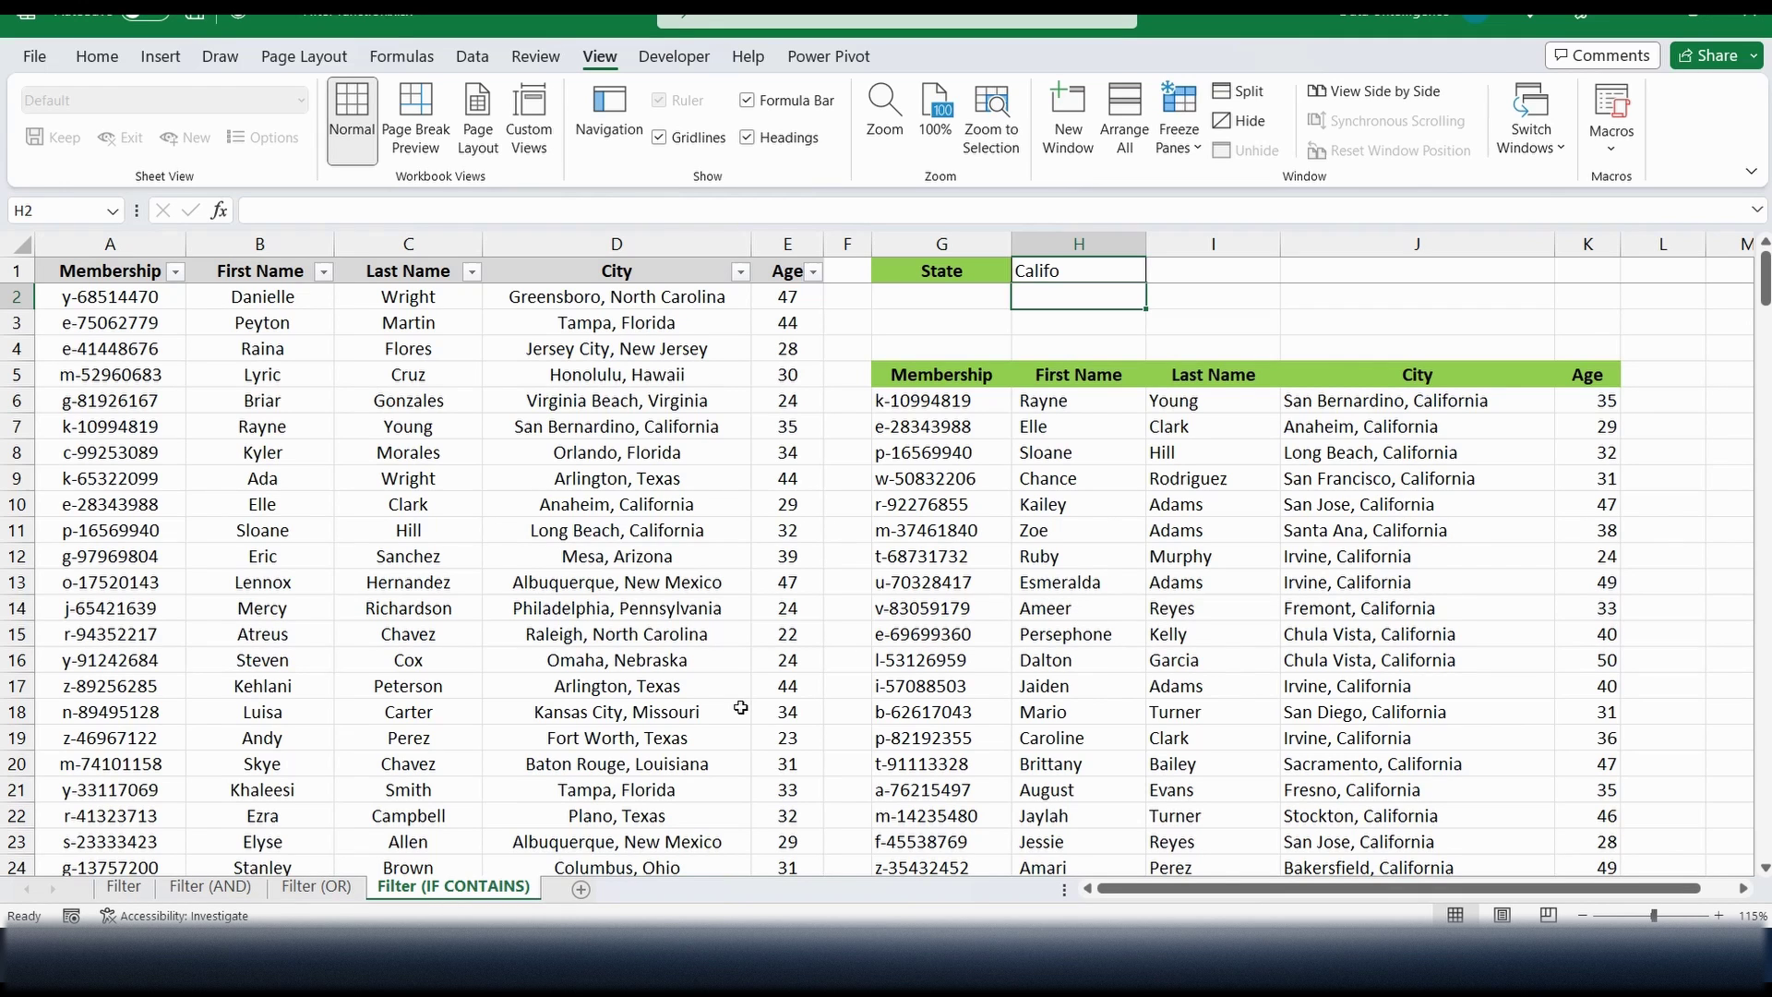
click(125, 887)
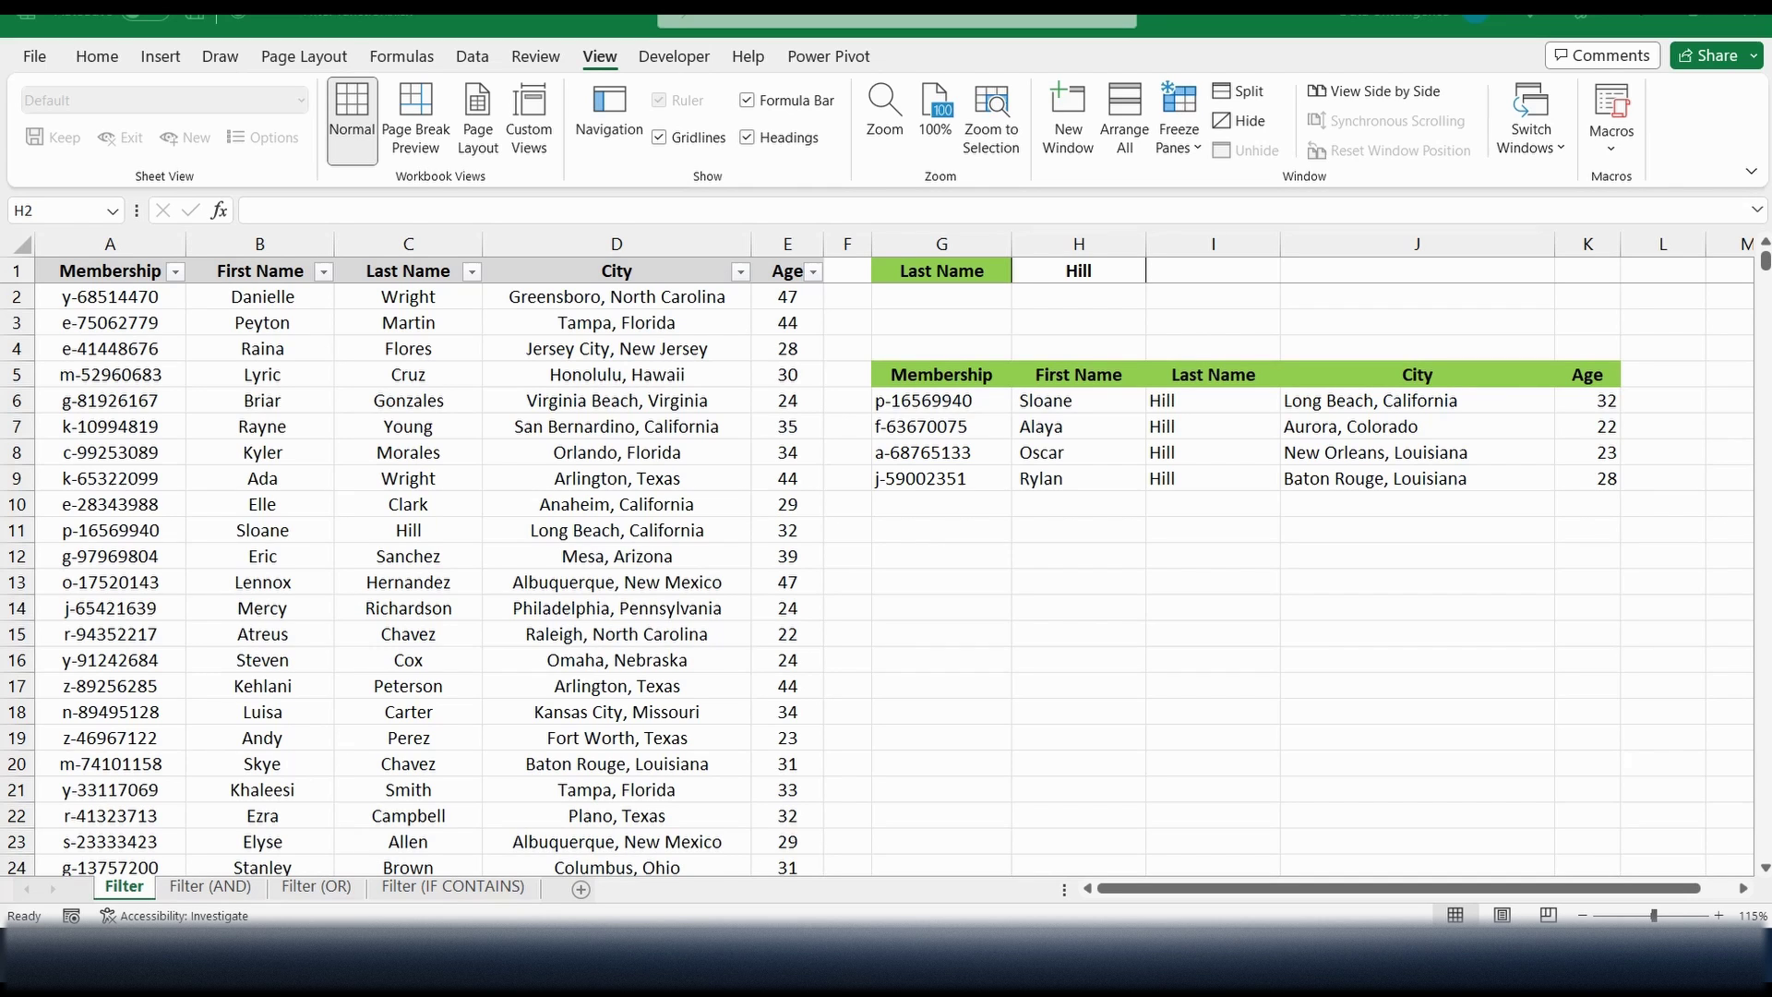
Clear the FILTER results in G6:L12 below the green headers.
click(1078, 634)
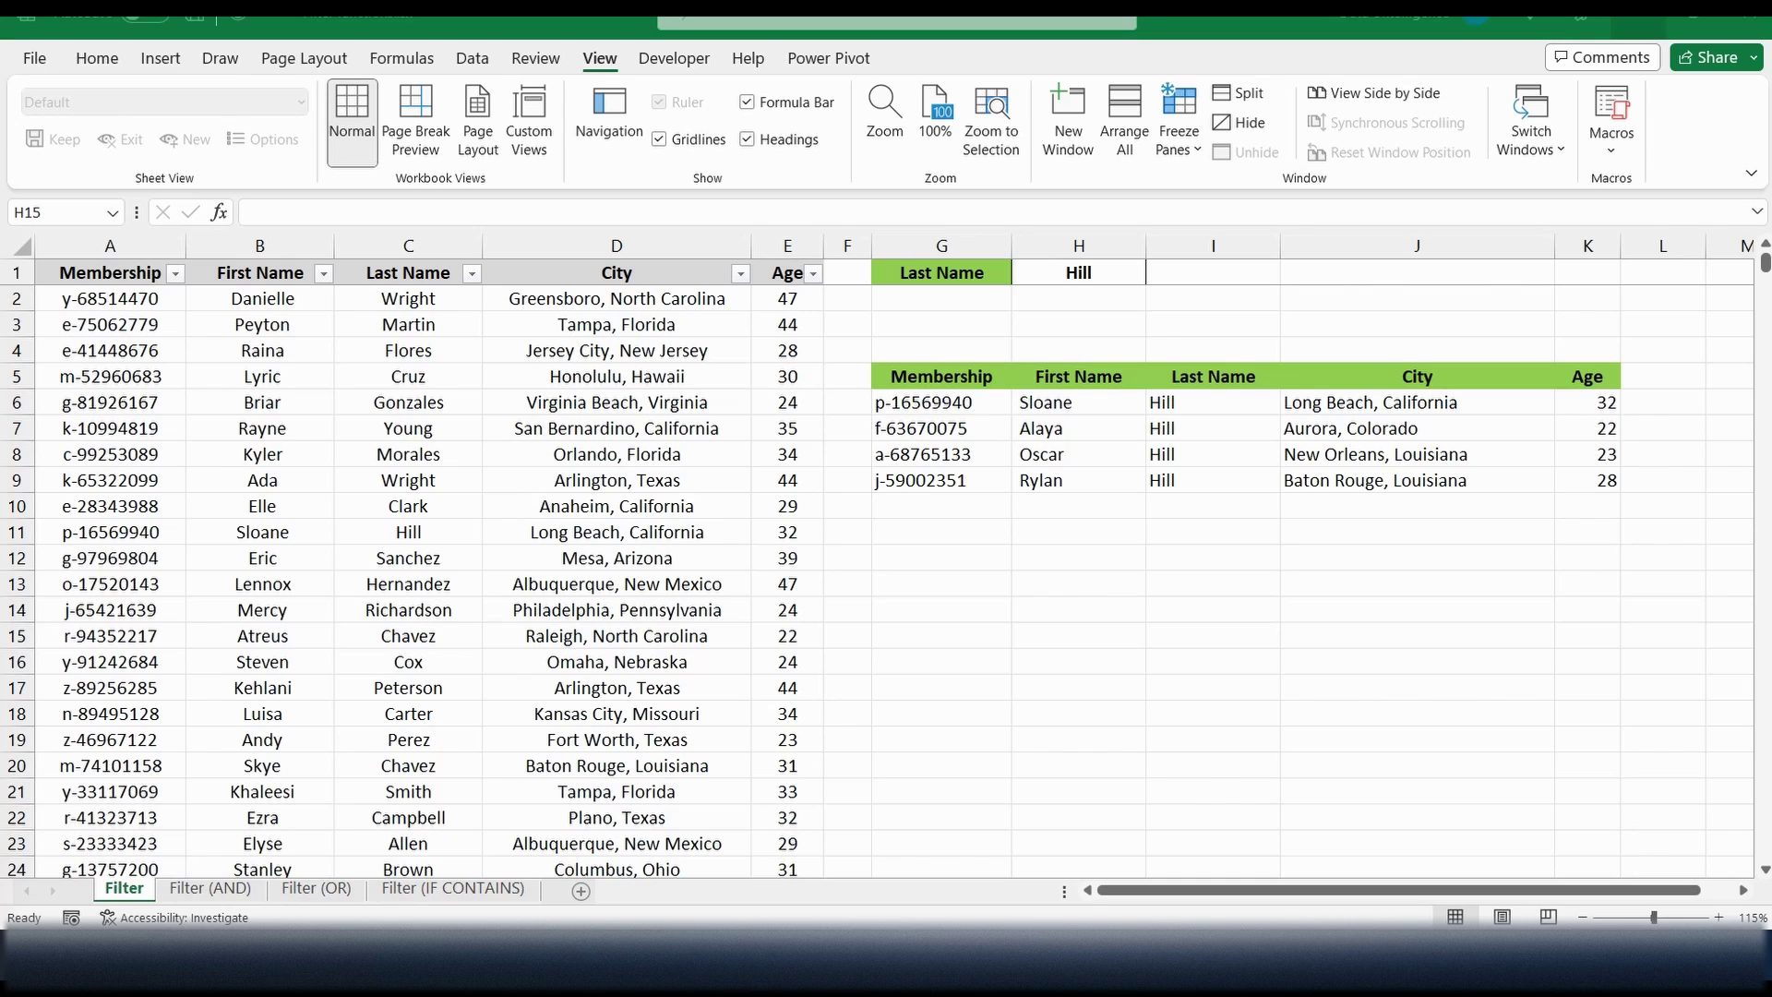
click(1696, 403)
drag(1608, 475, 963, 550)
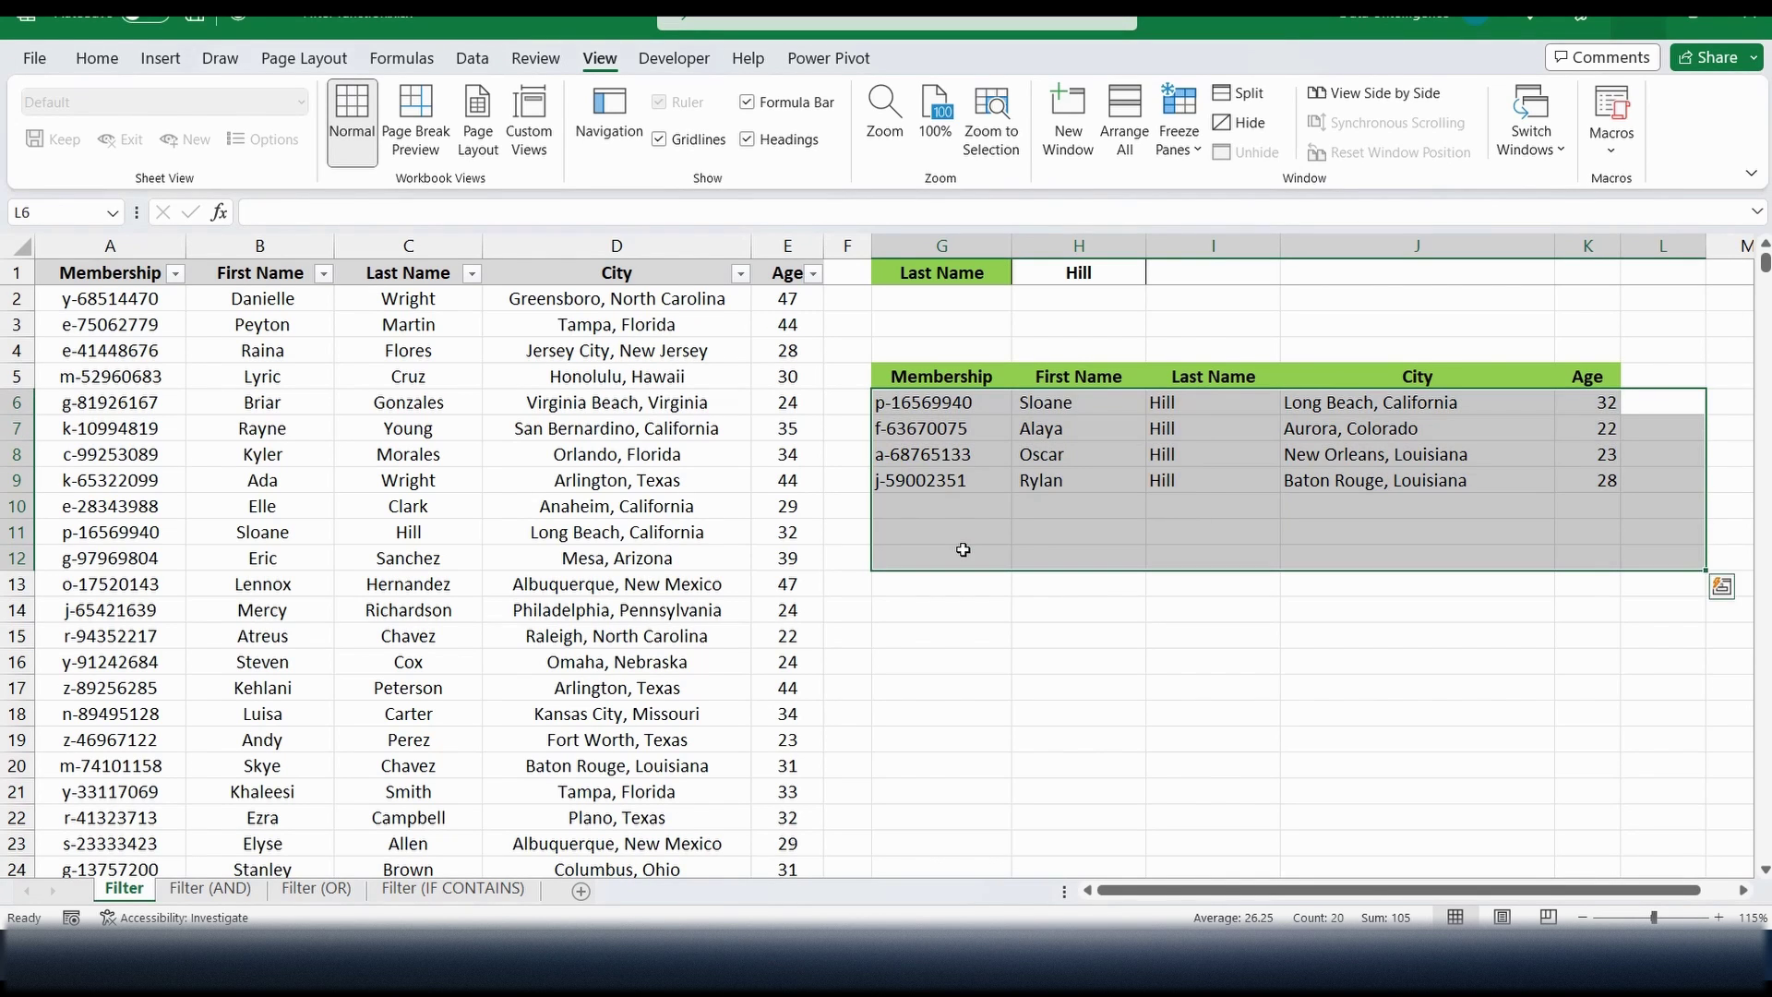
key(Delete)
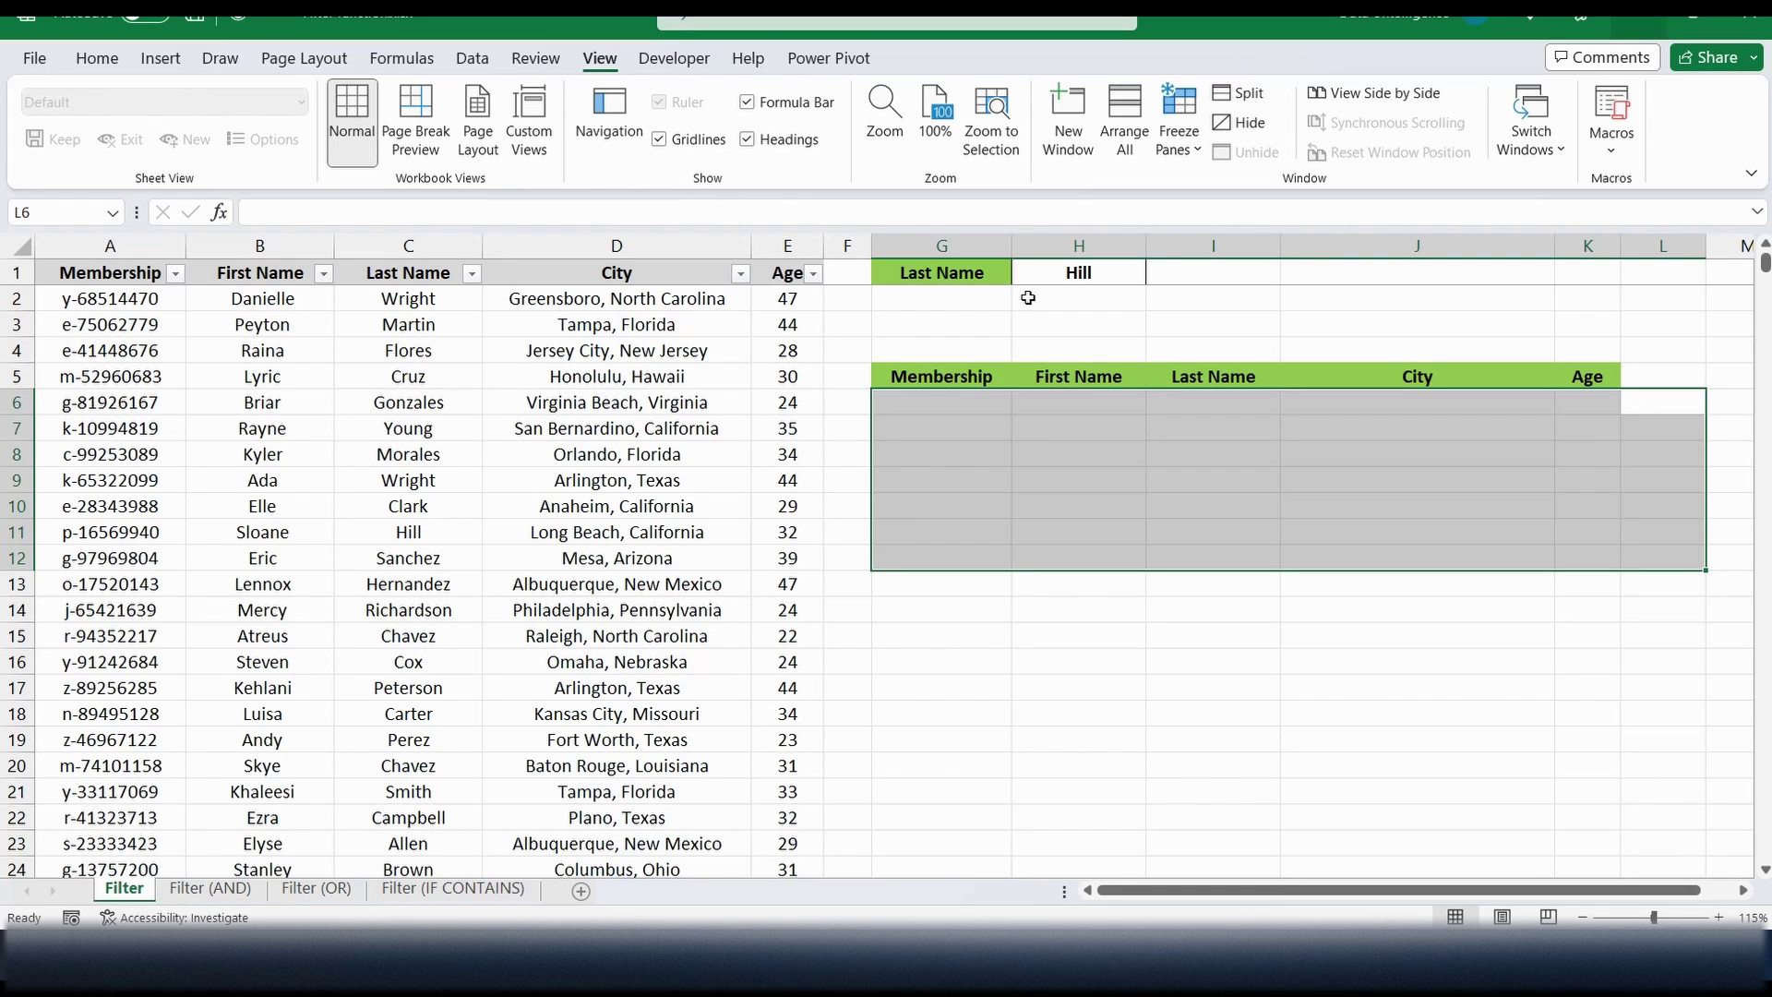
Enter =FILTER(A:E,C:C=H1,"Nothing") in G6 to list members whose last name matches H1.
click(1089, 270)
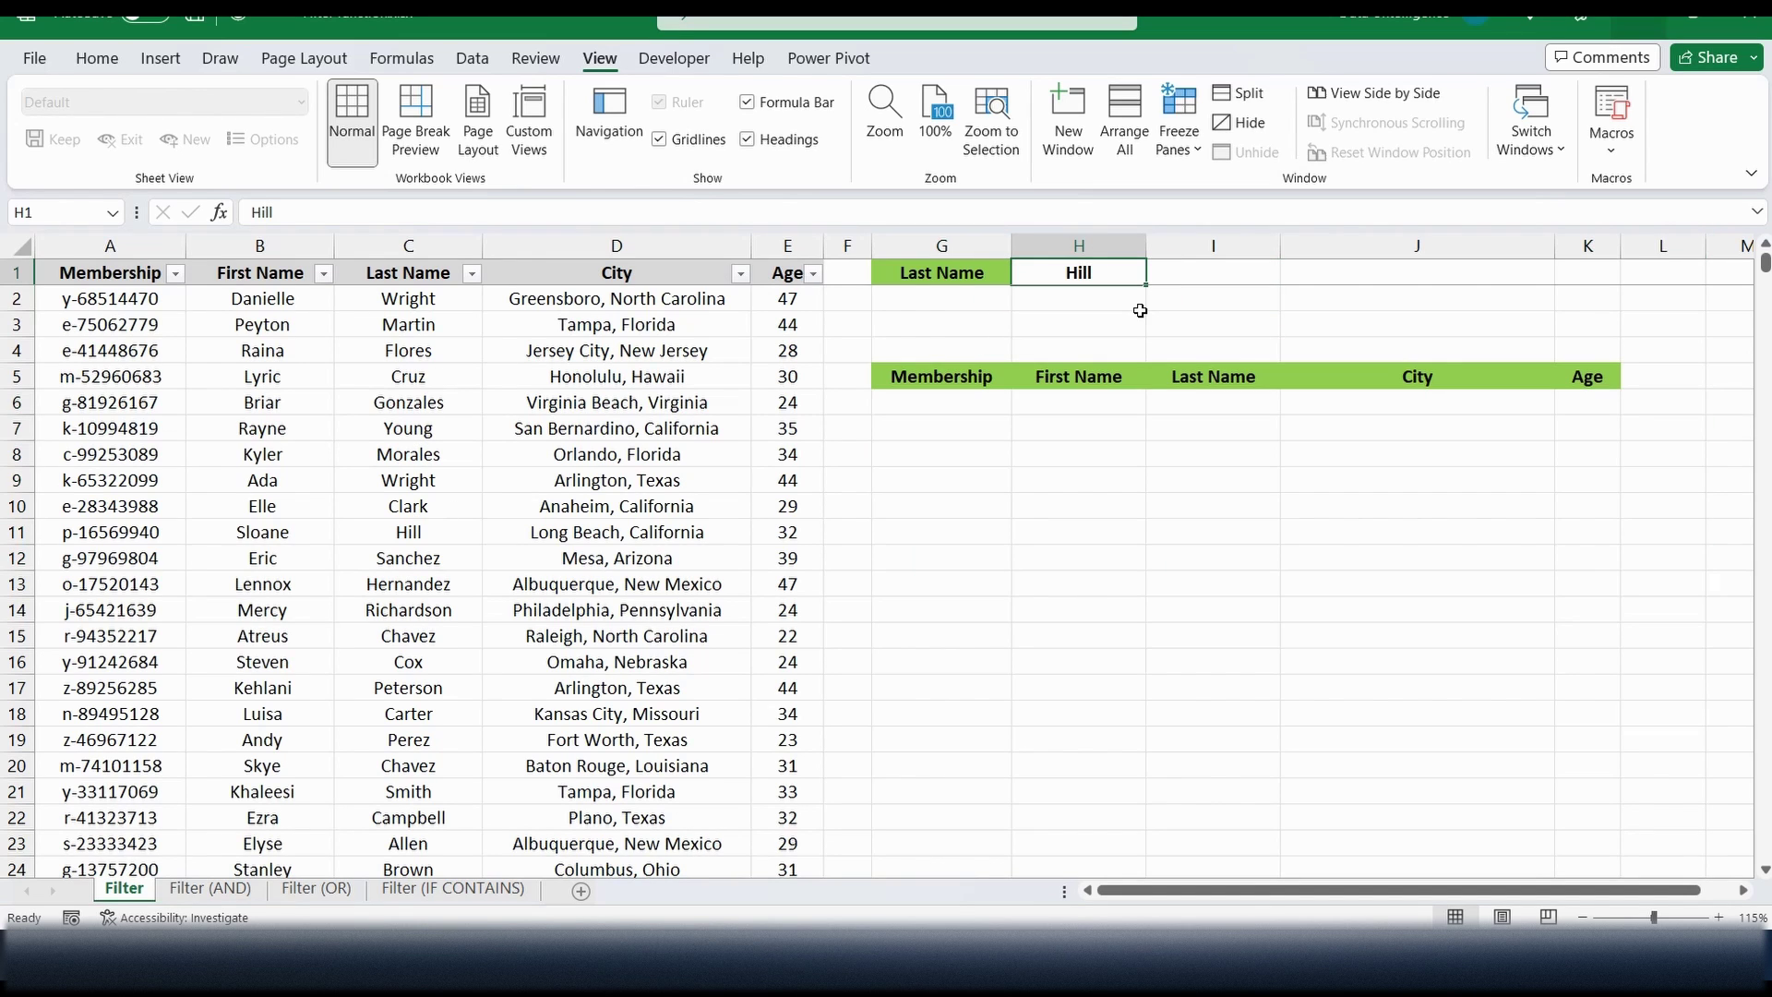
click(955, 407)
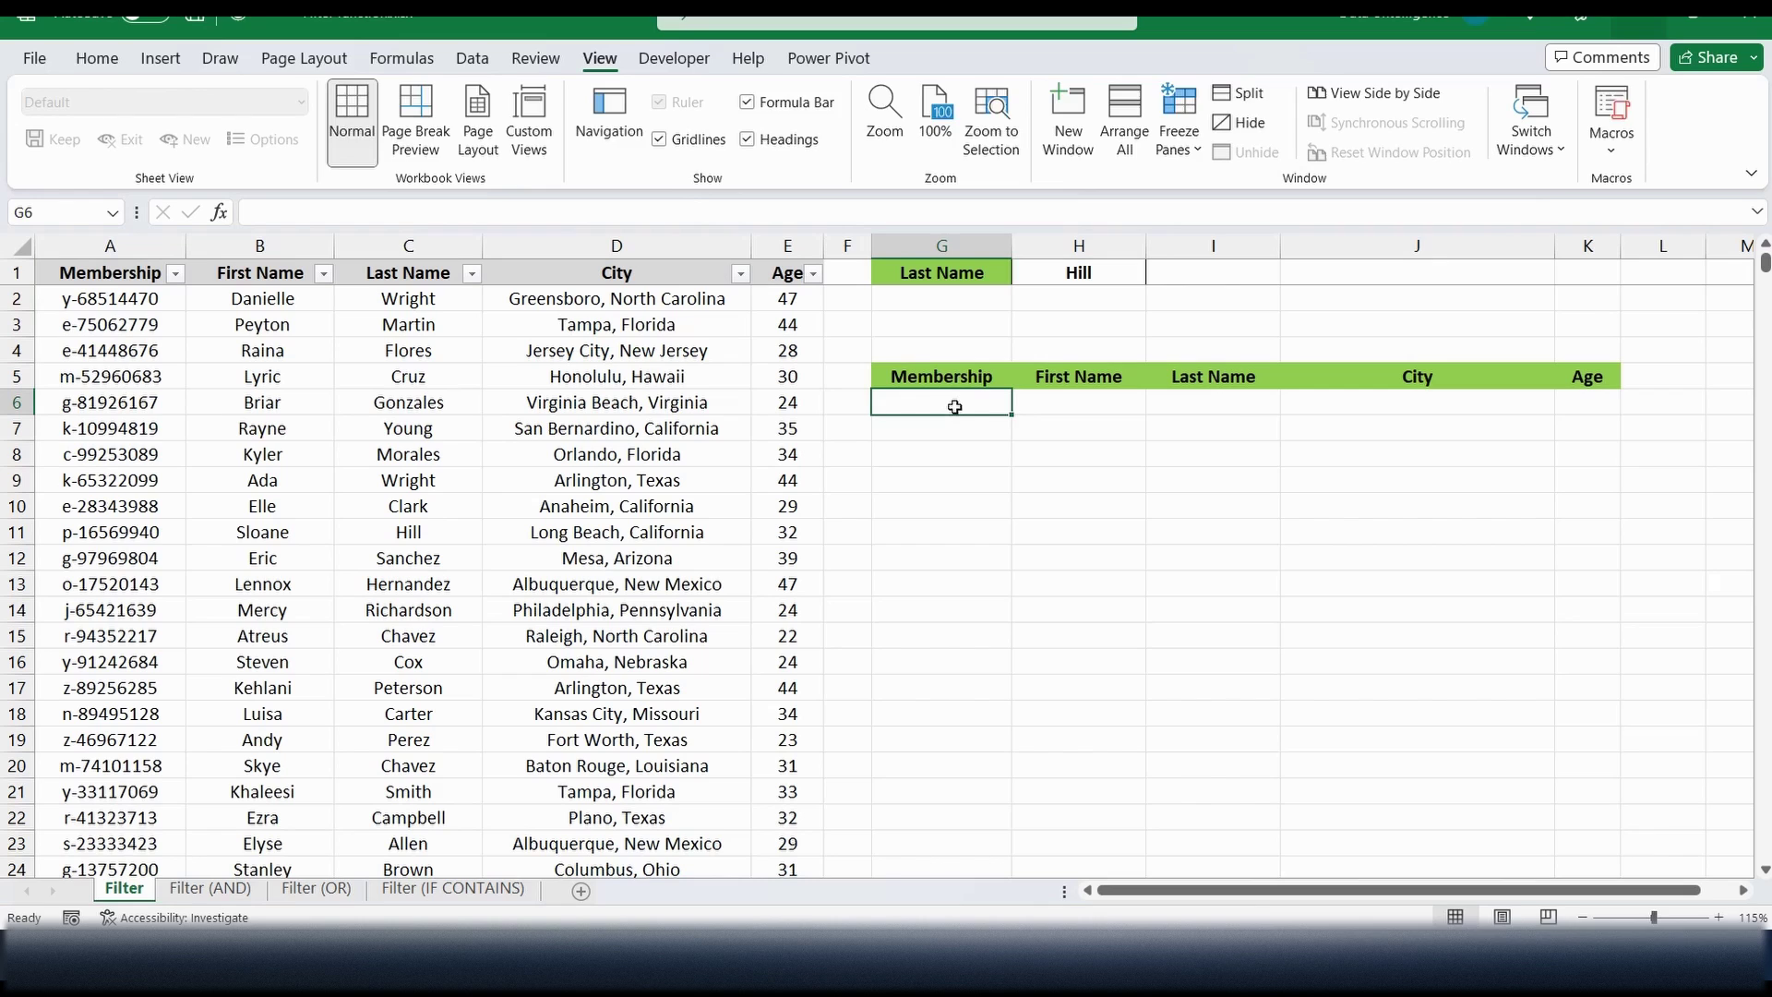
text(=filter)
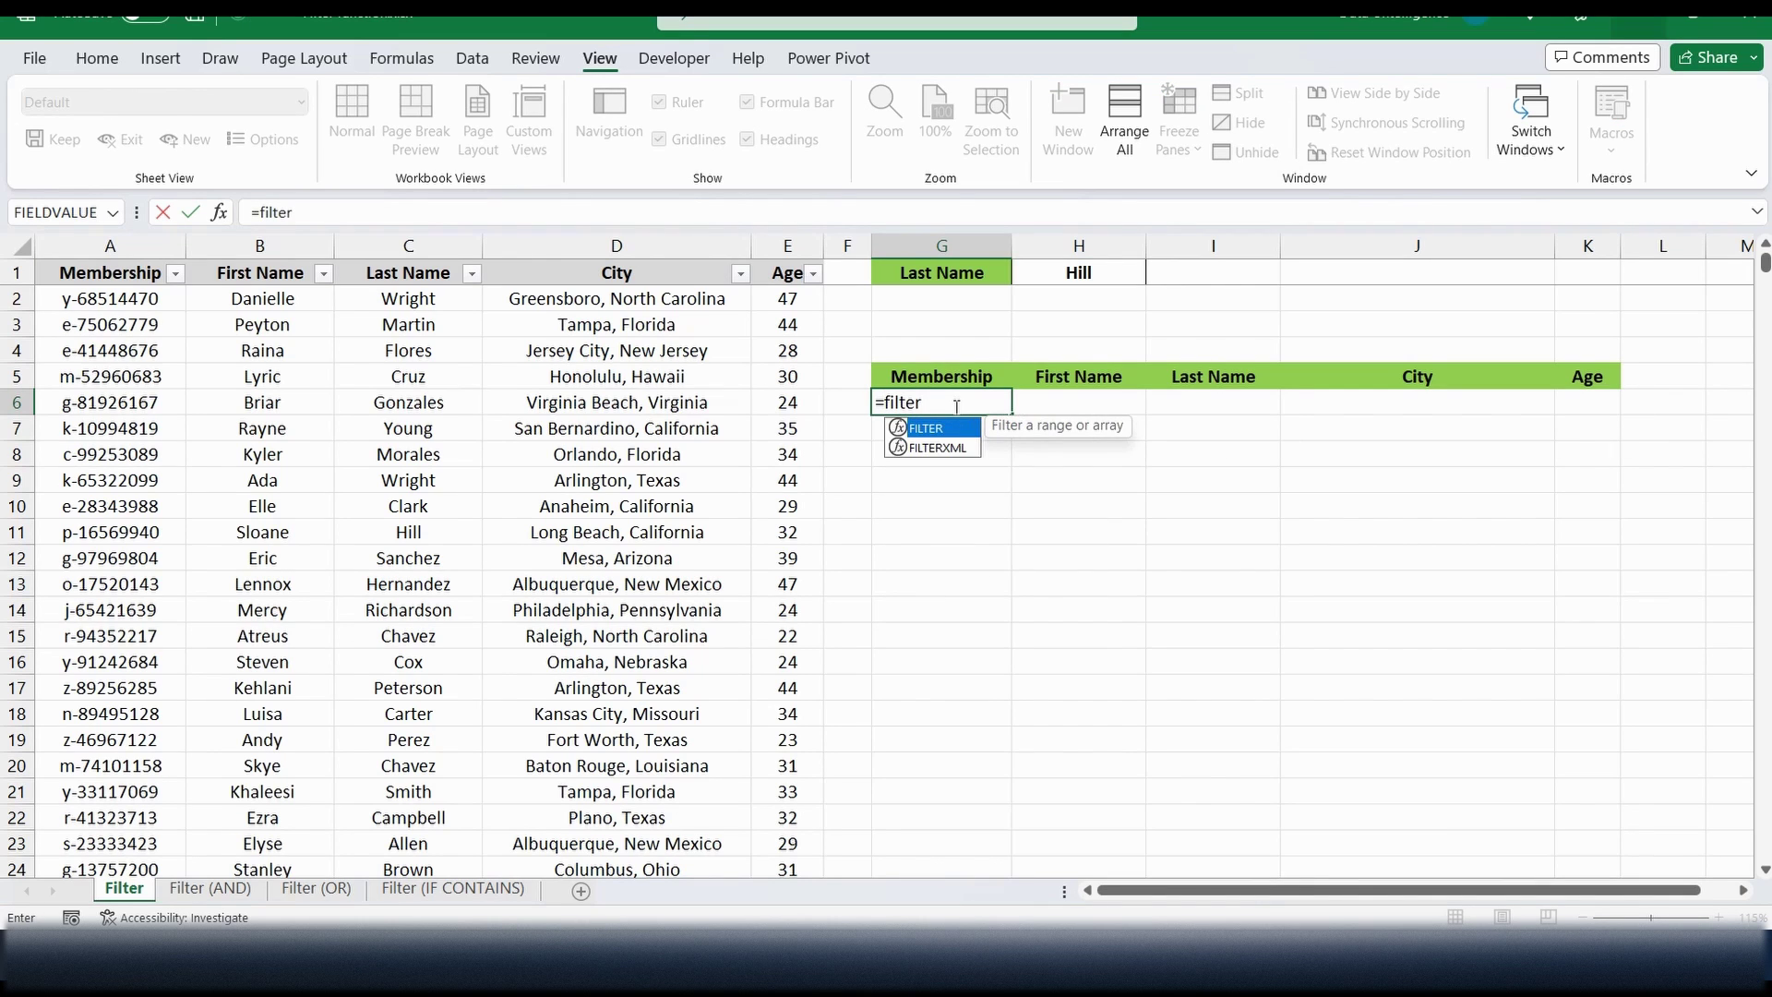
text(()
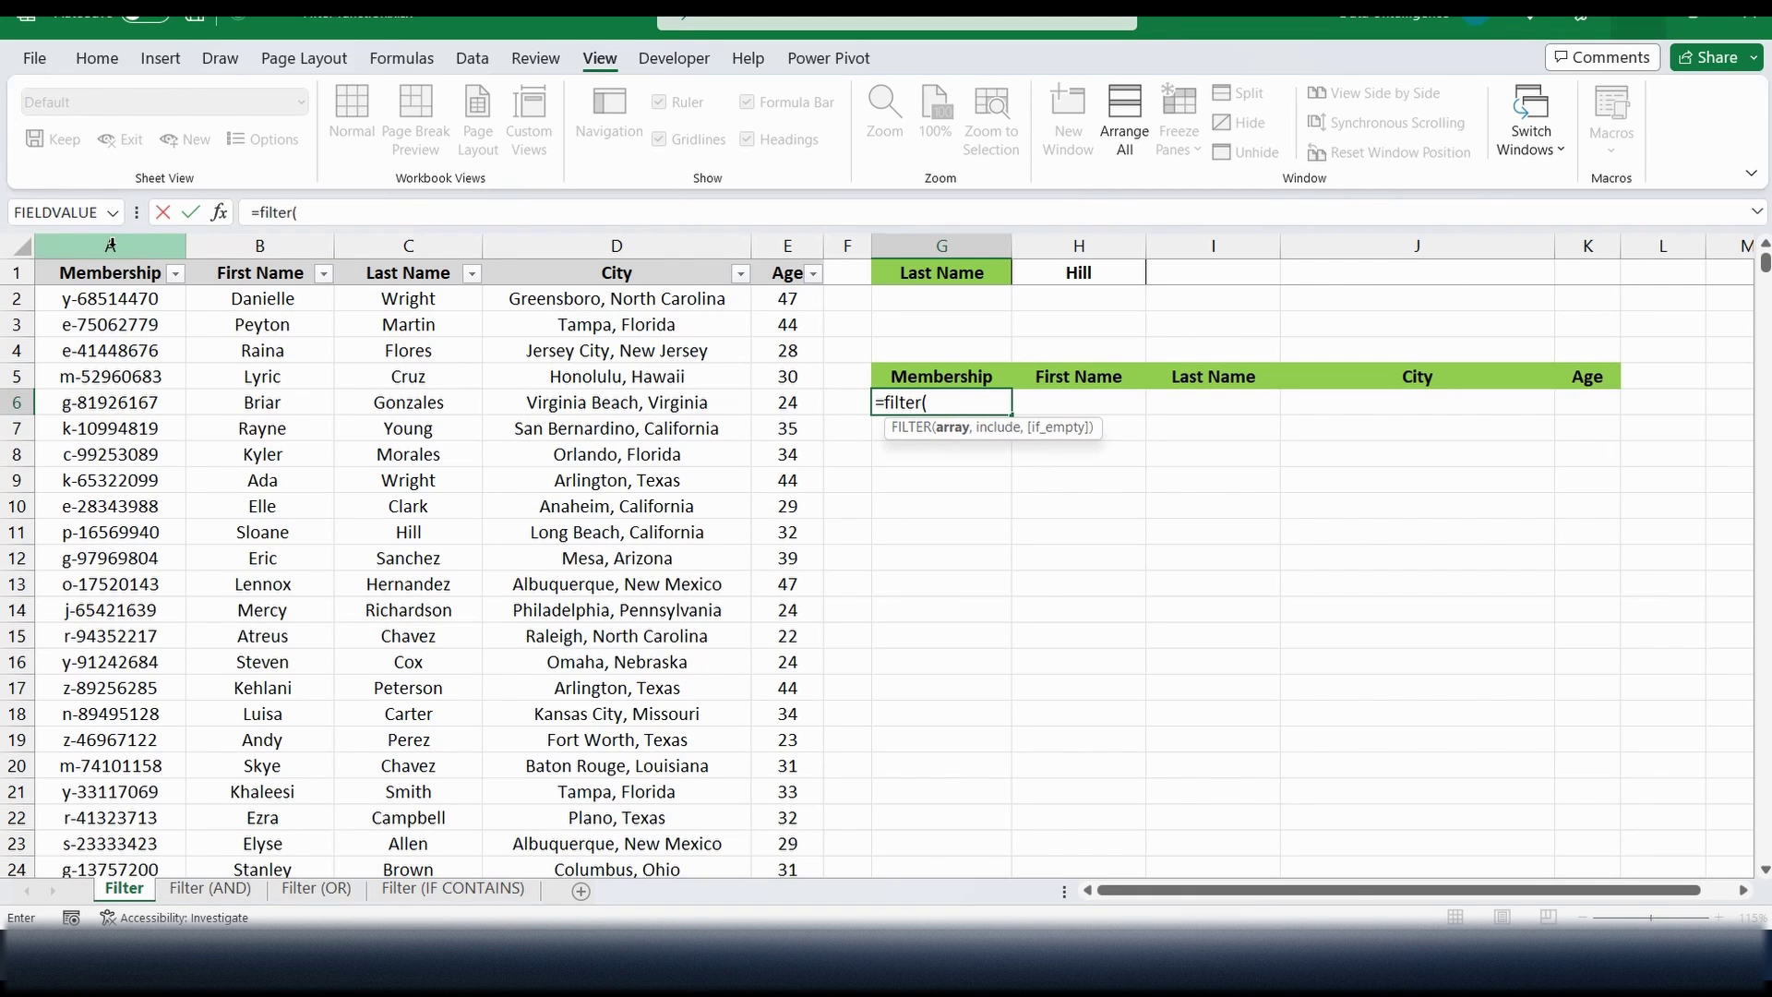
drag(110, 245, 794, 255)
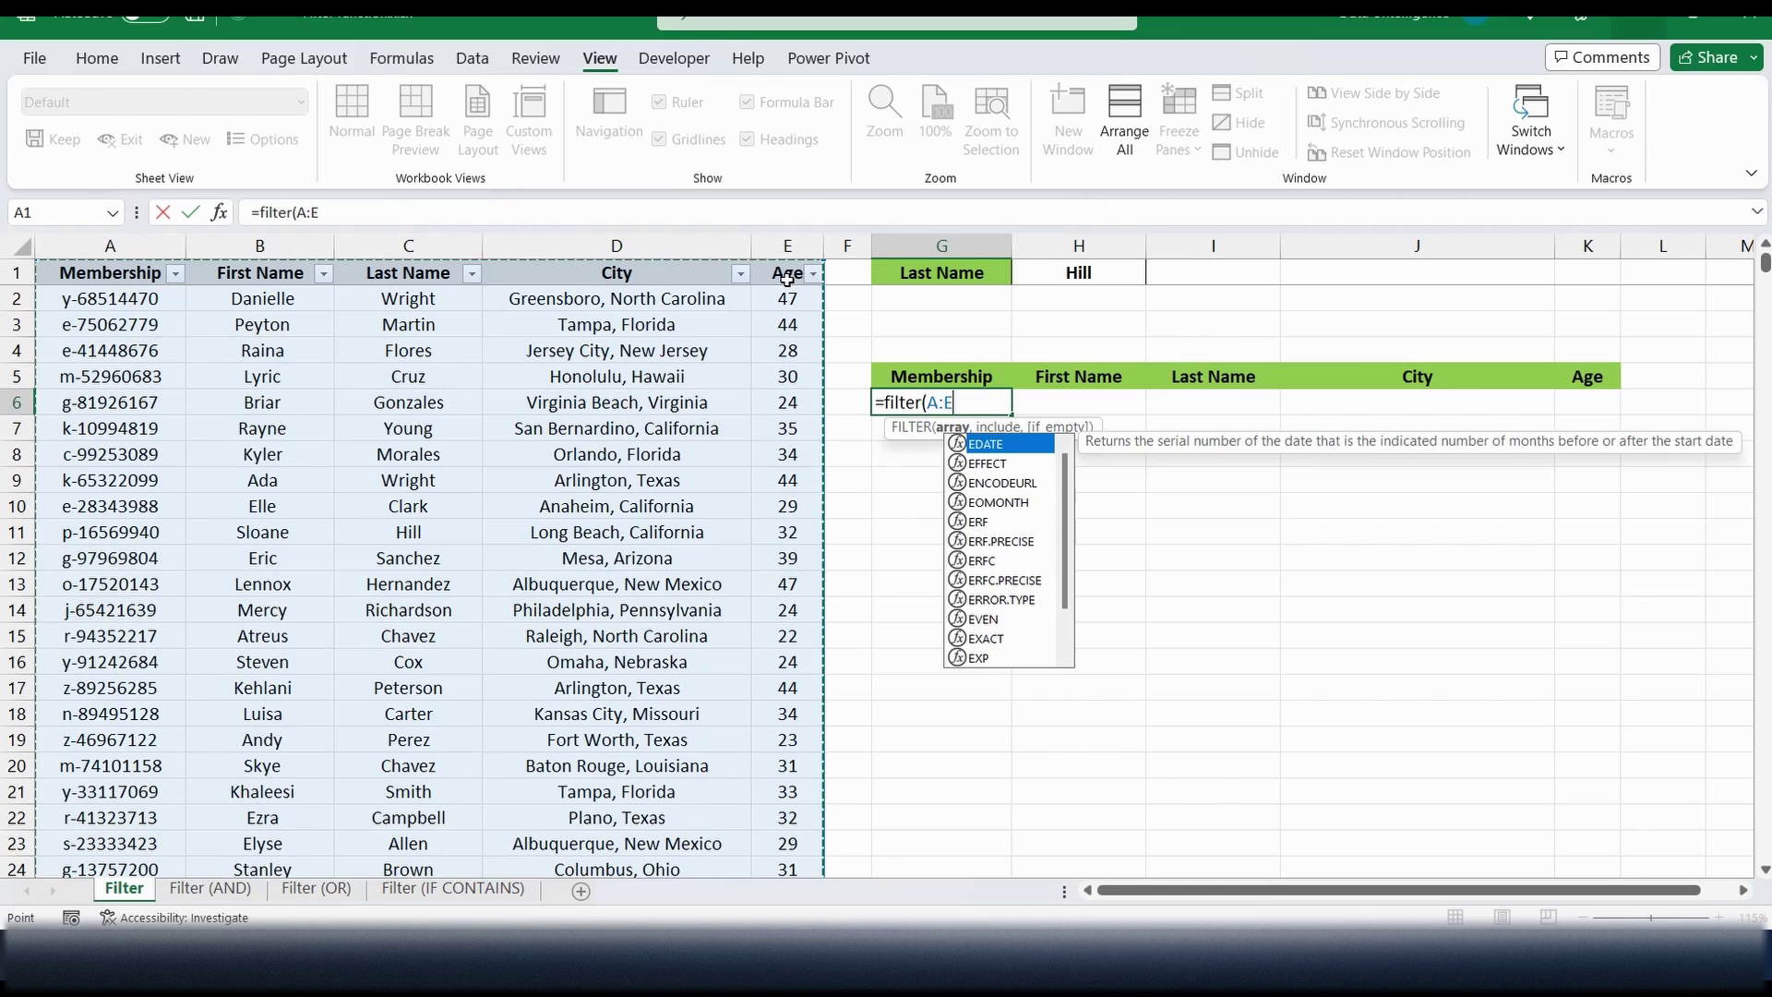
text(,)
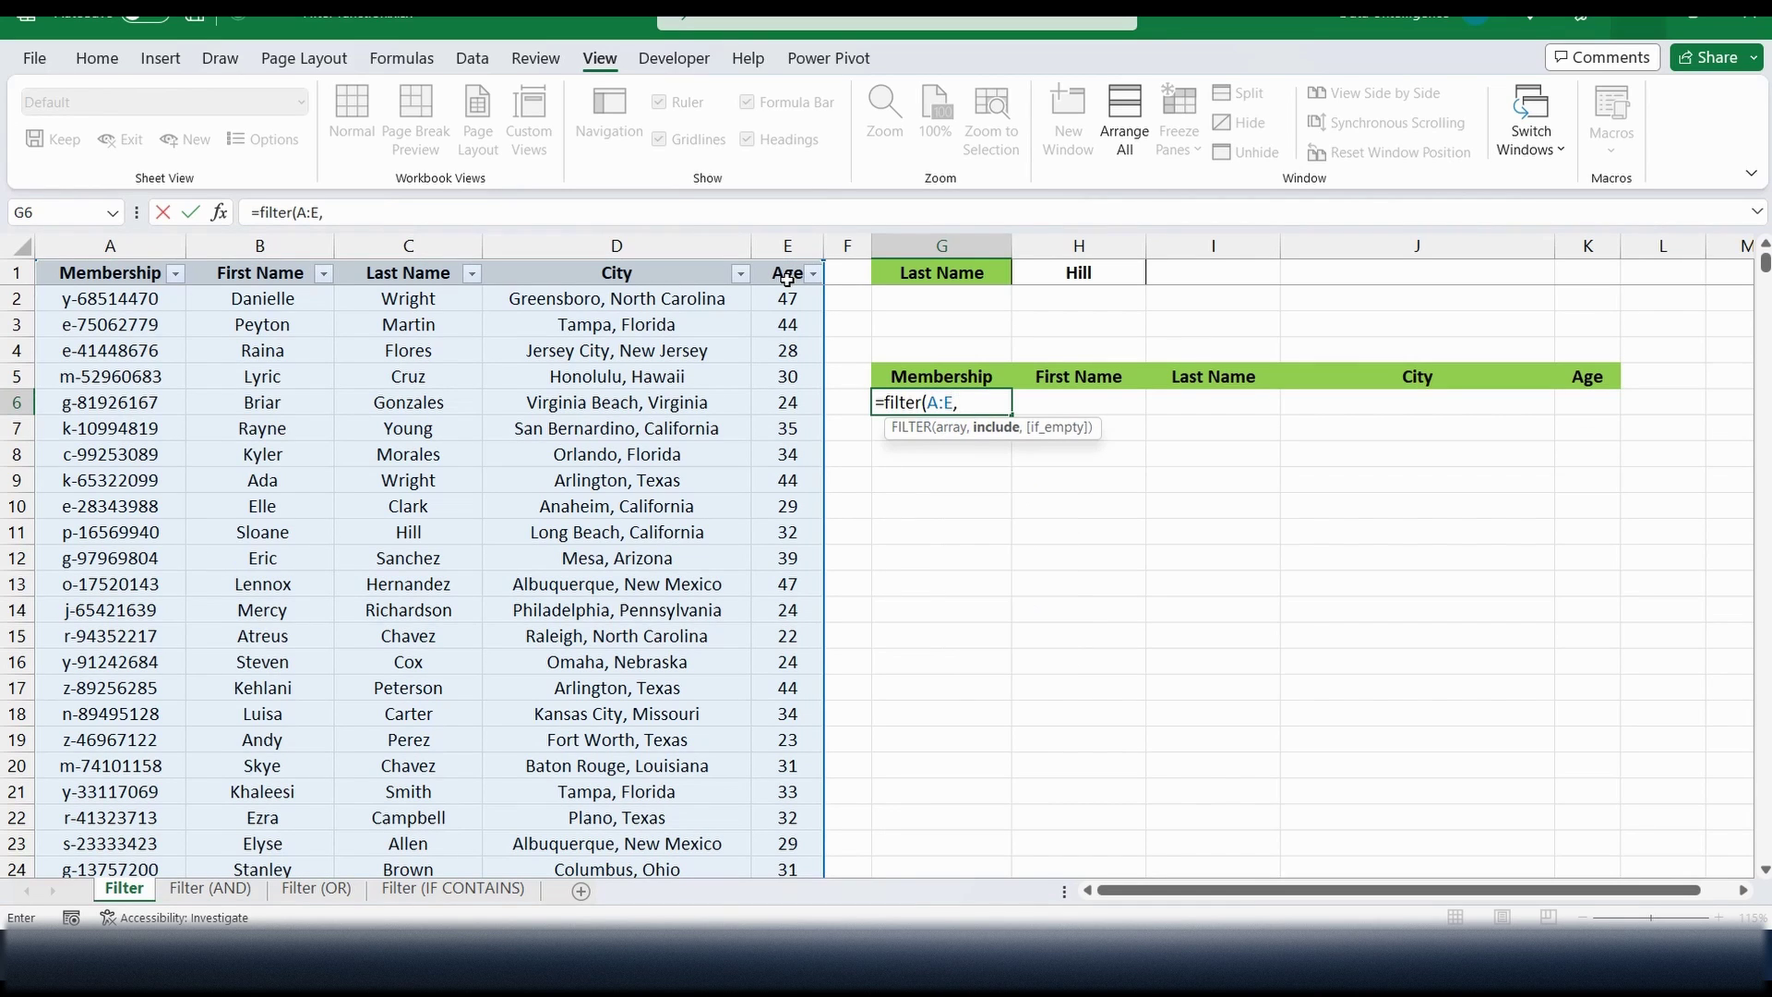
click(431, 245)
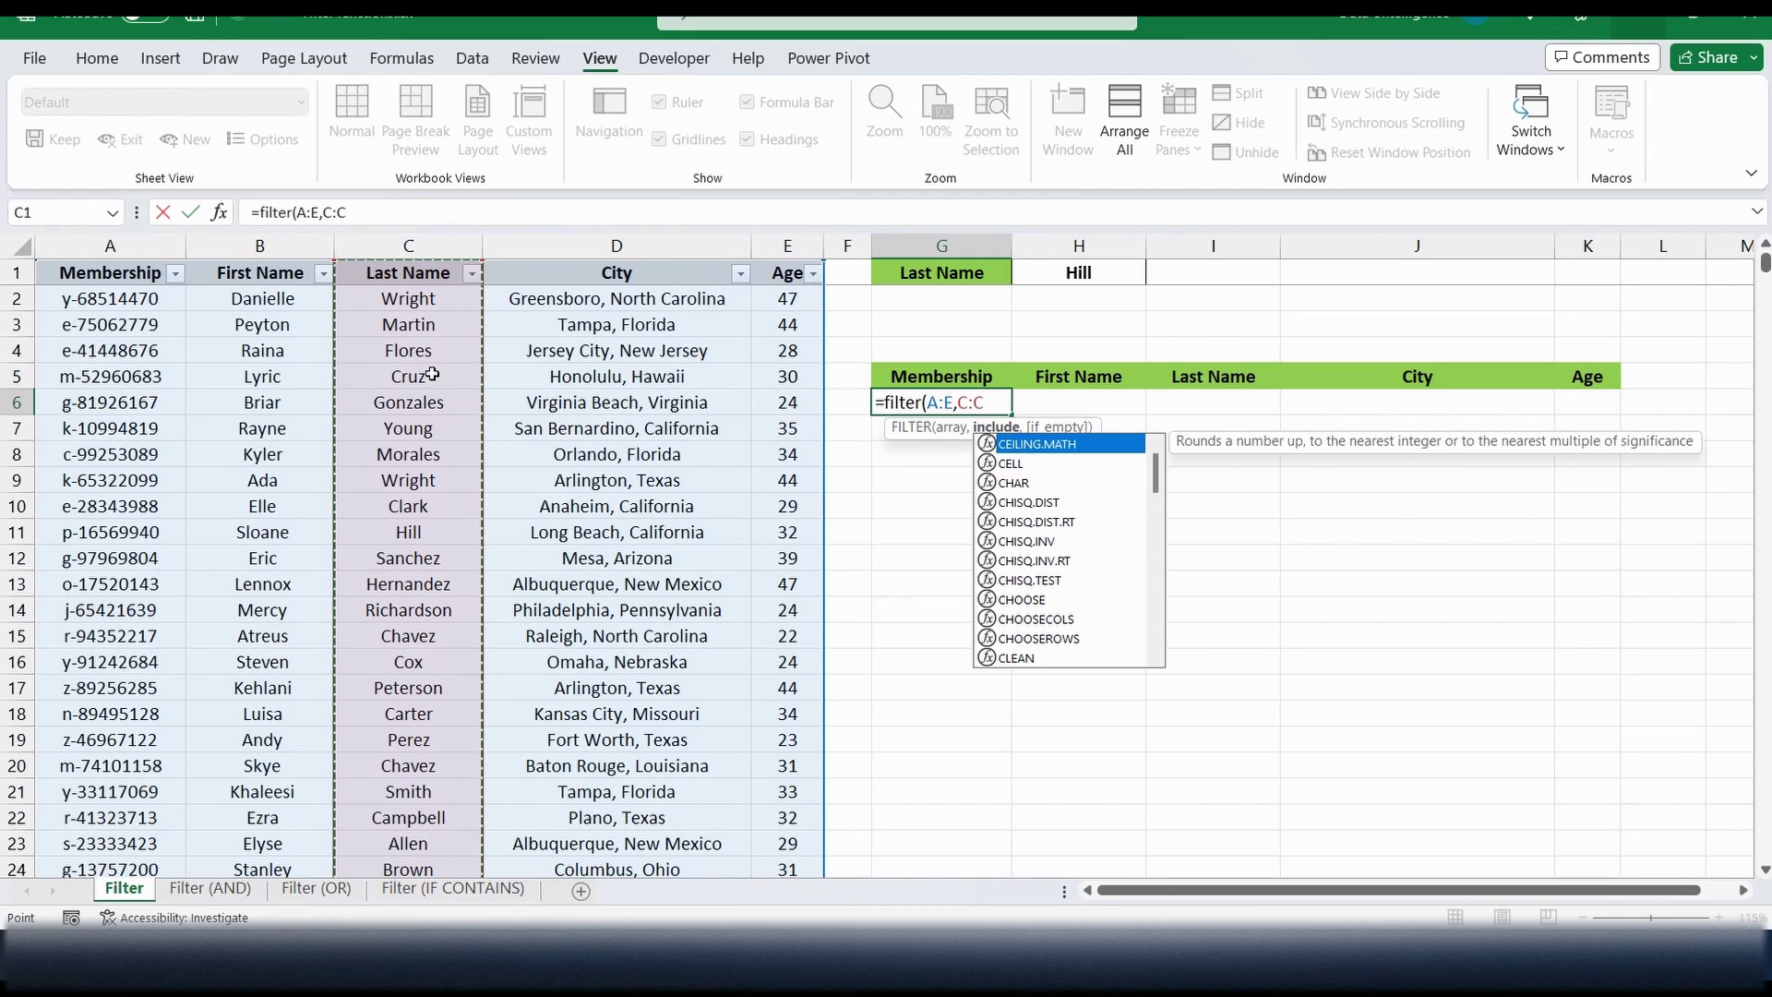
text(=)
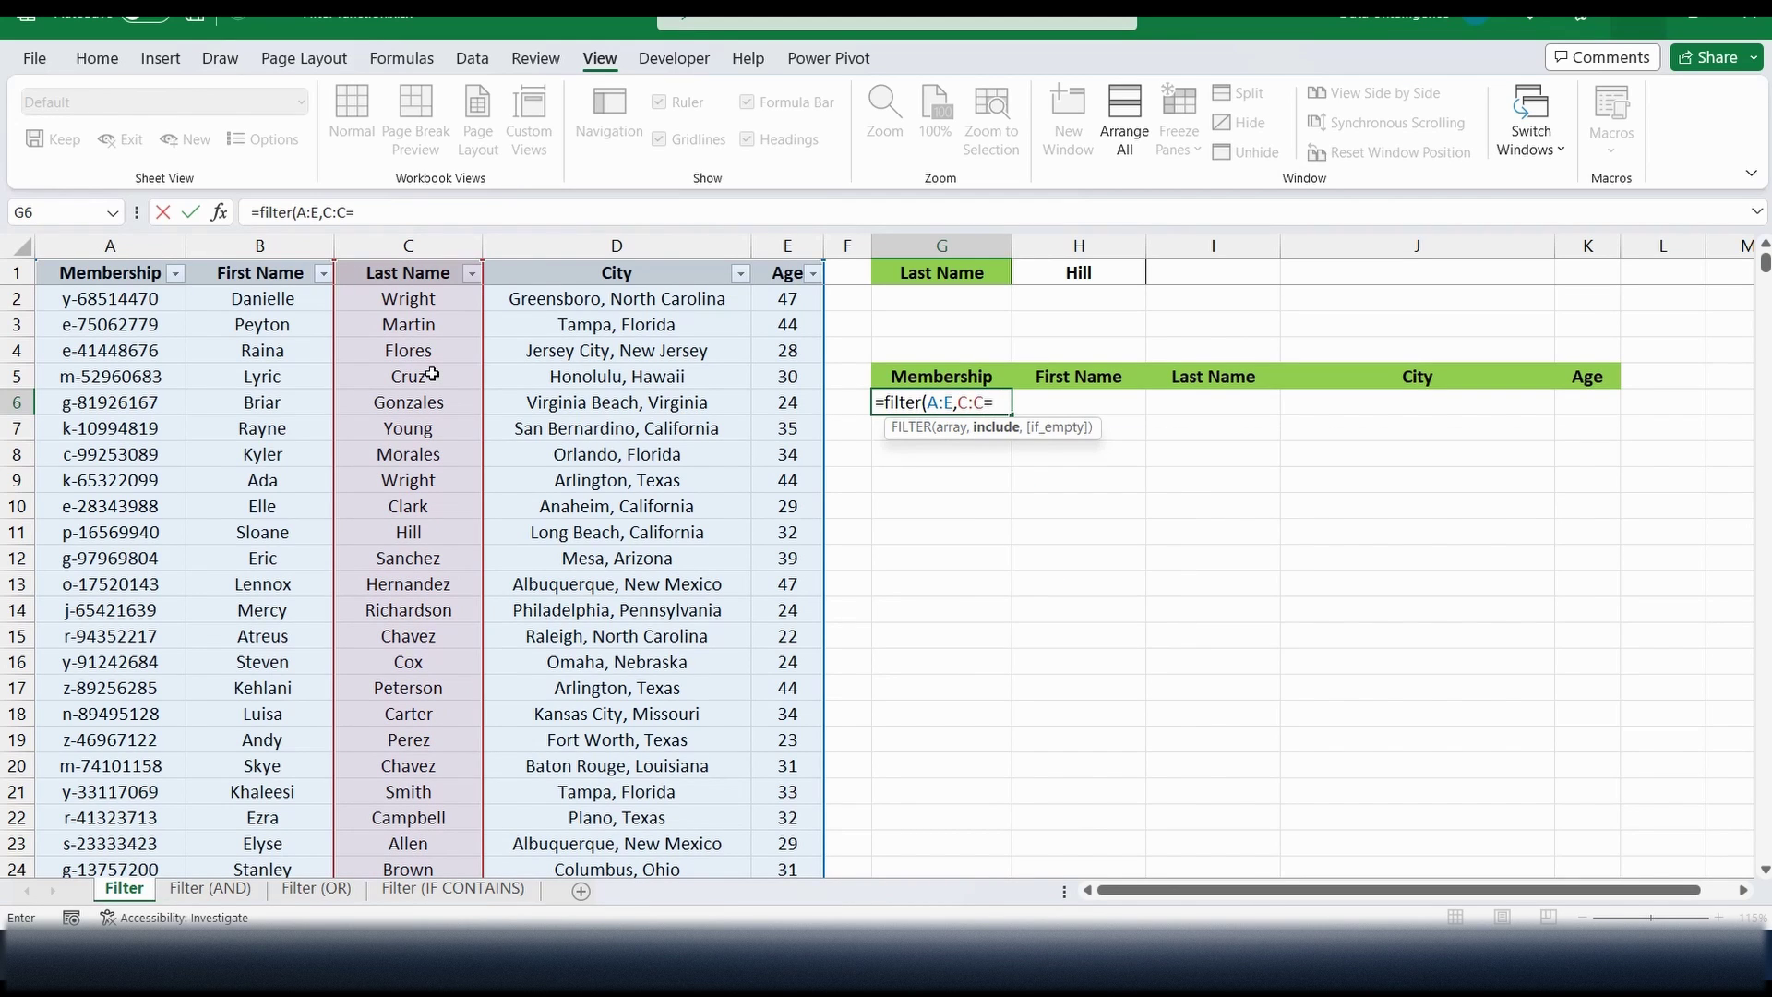
click(1077, 273)
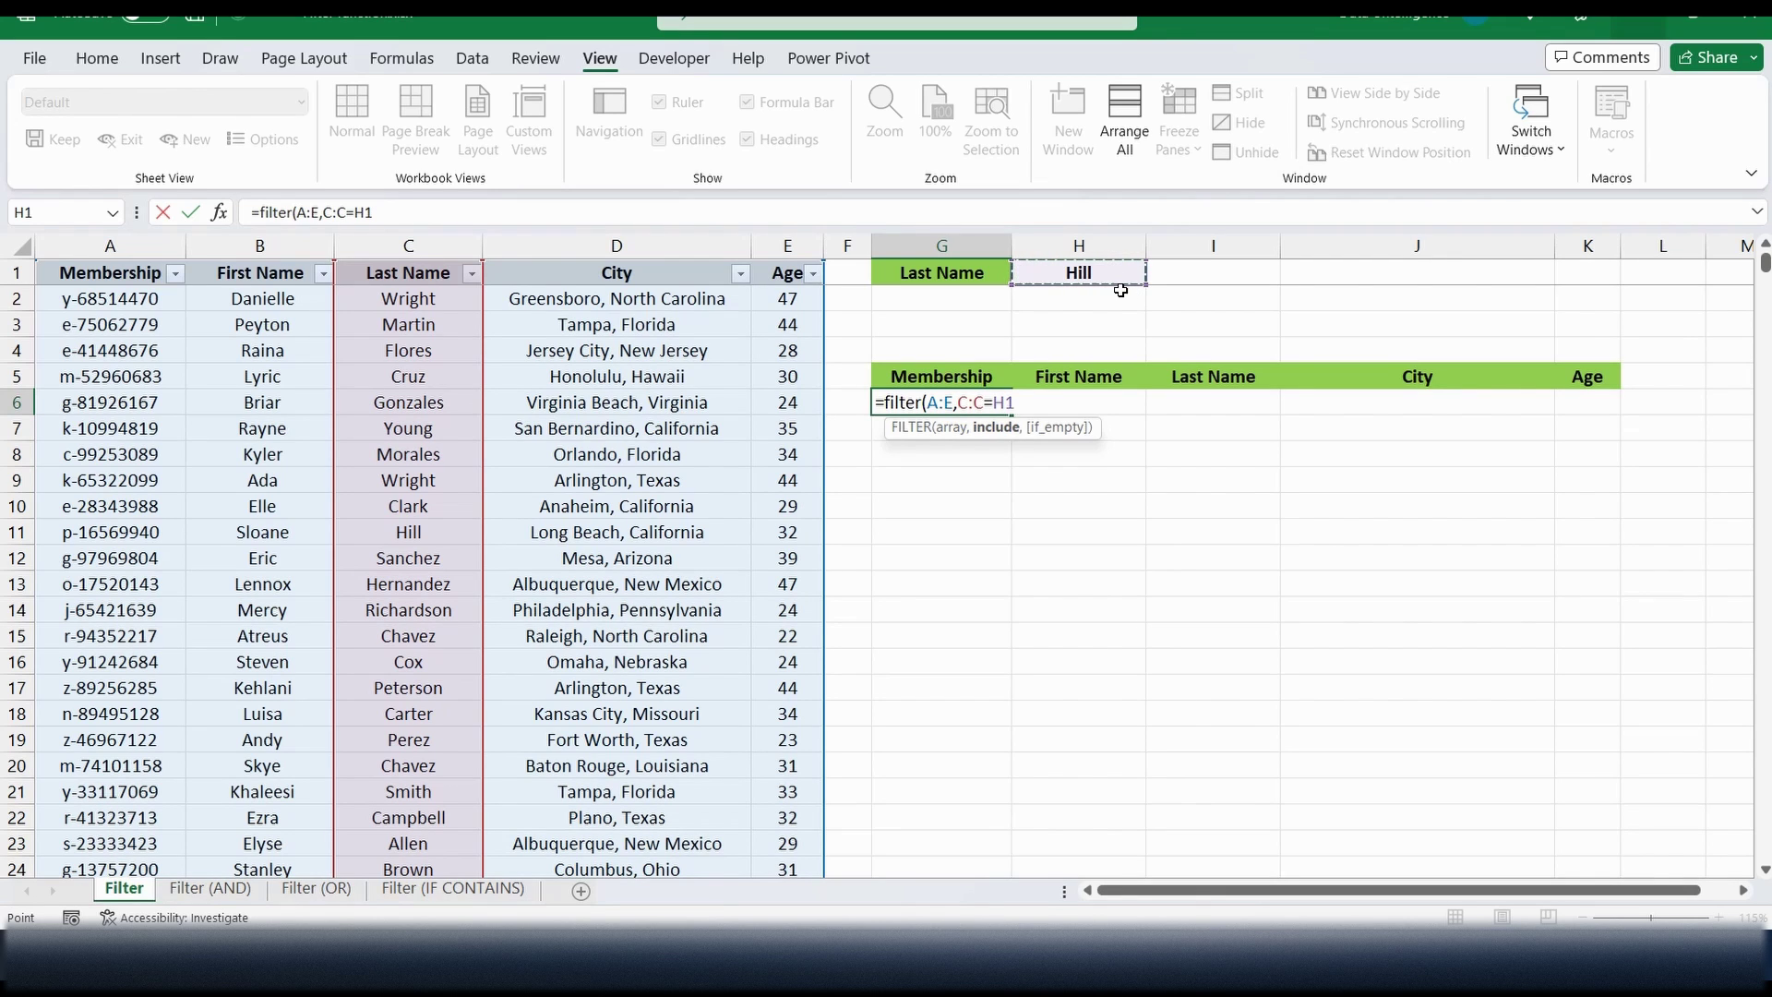
text(,)
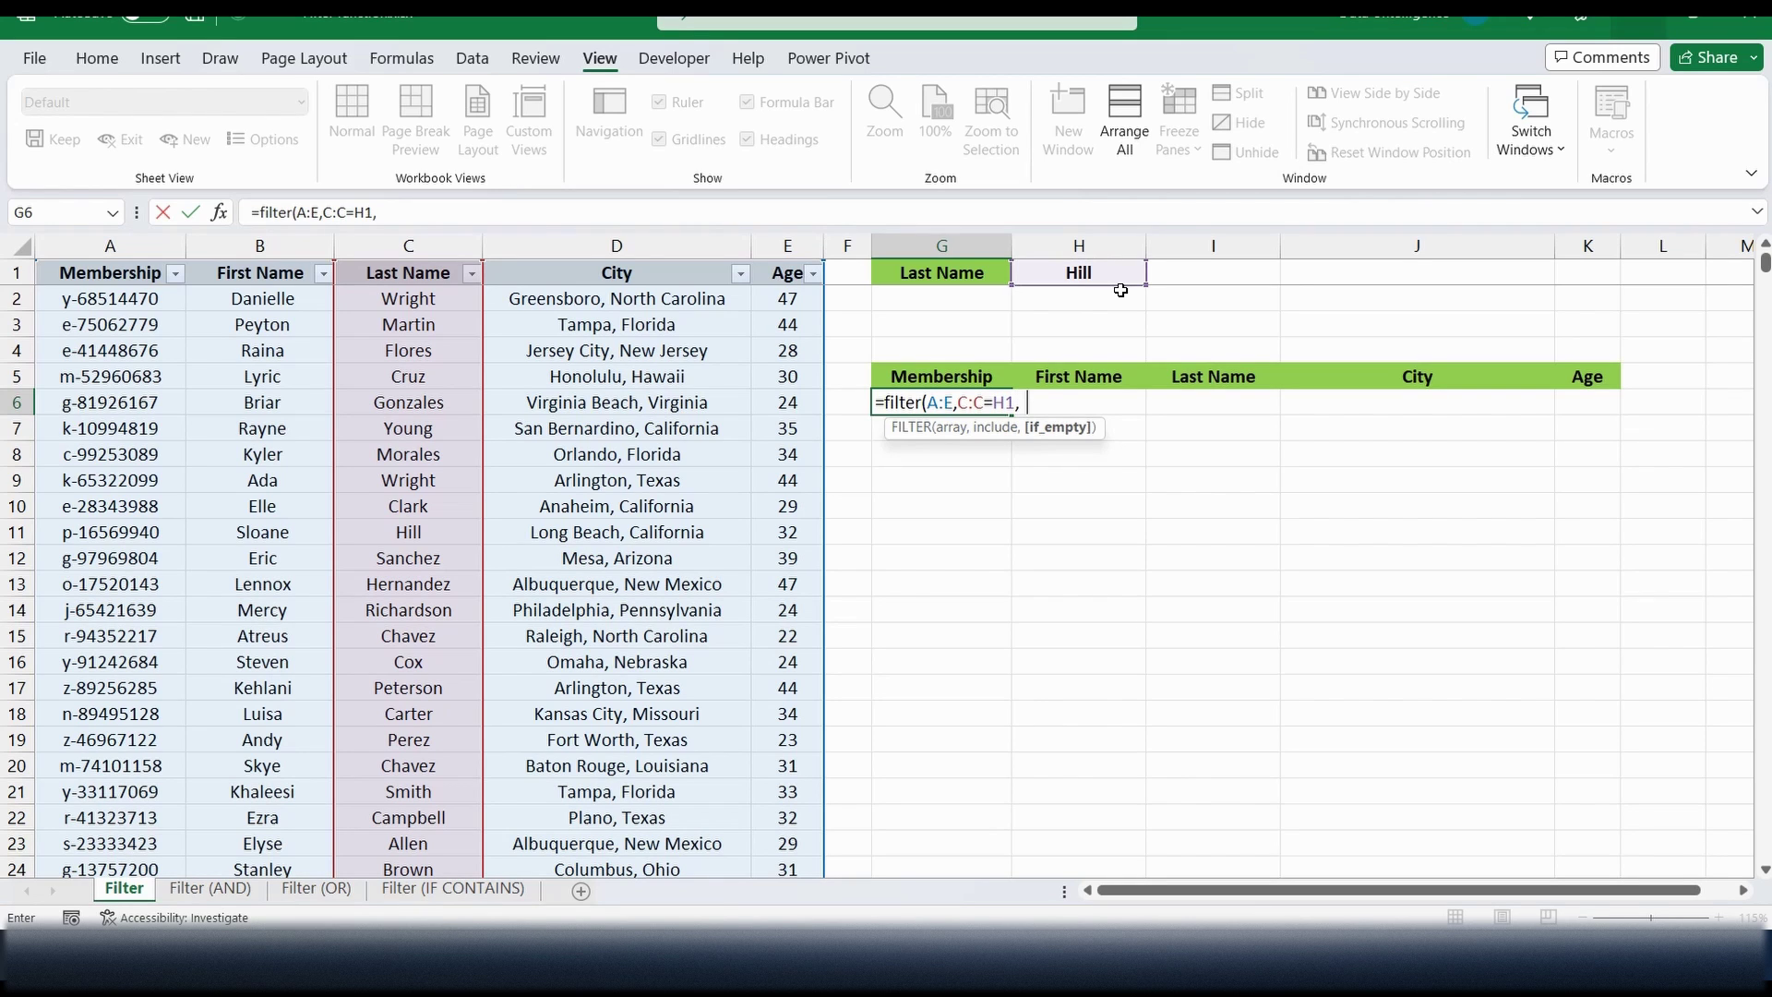
text("Nothing"))
Commit the formula and test the last-name criterion with Adams, then King.
key(Return)
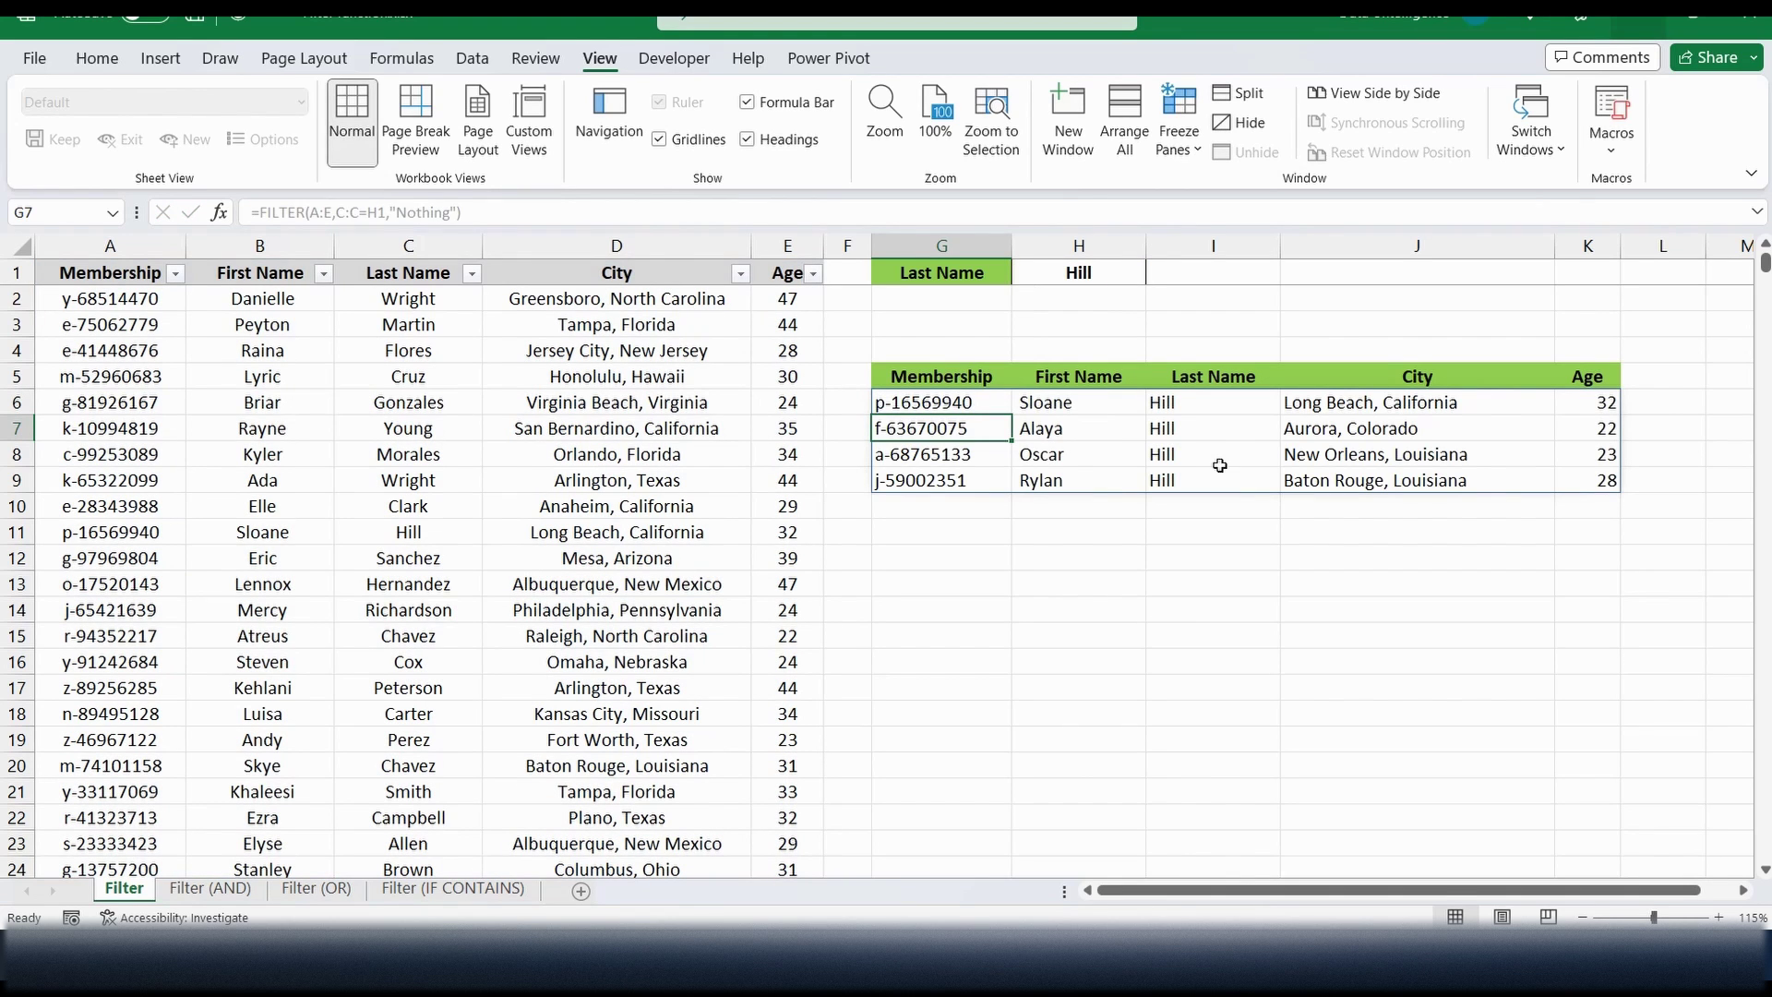
click(1101, 276)
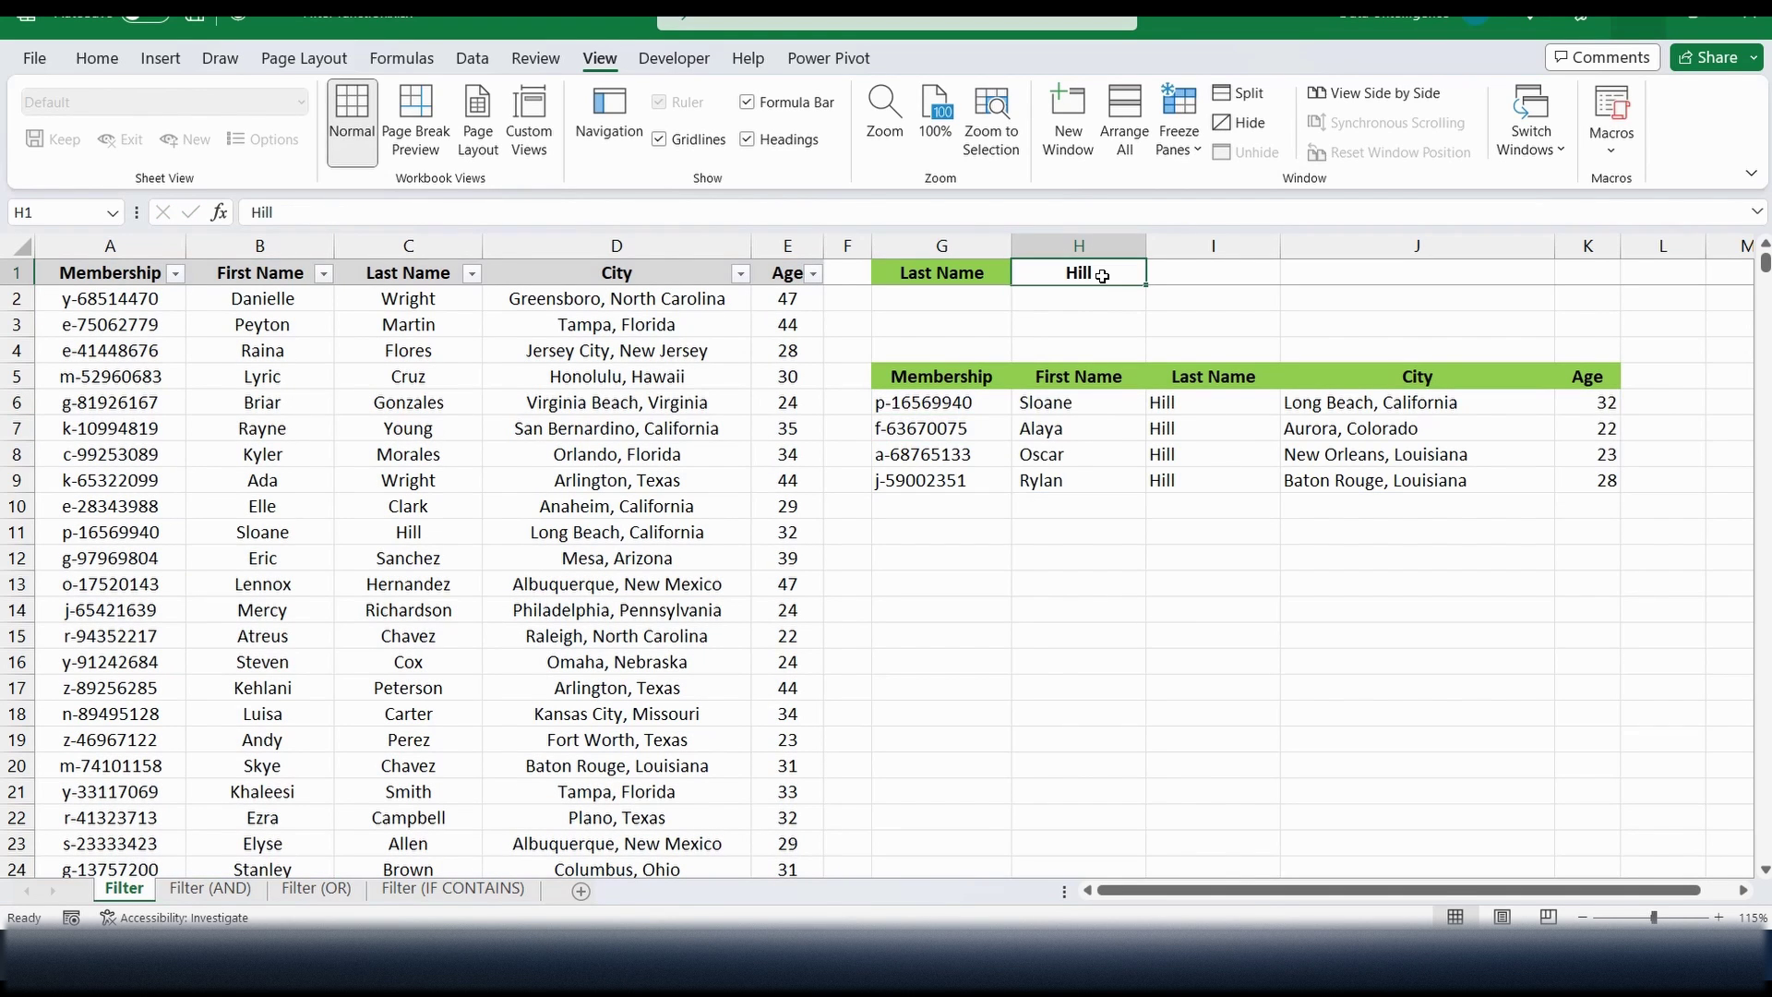
text(Adams)
key(Return)
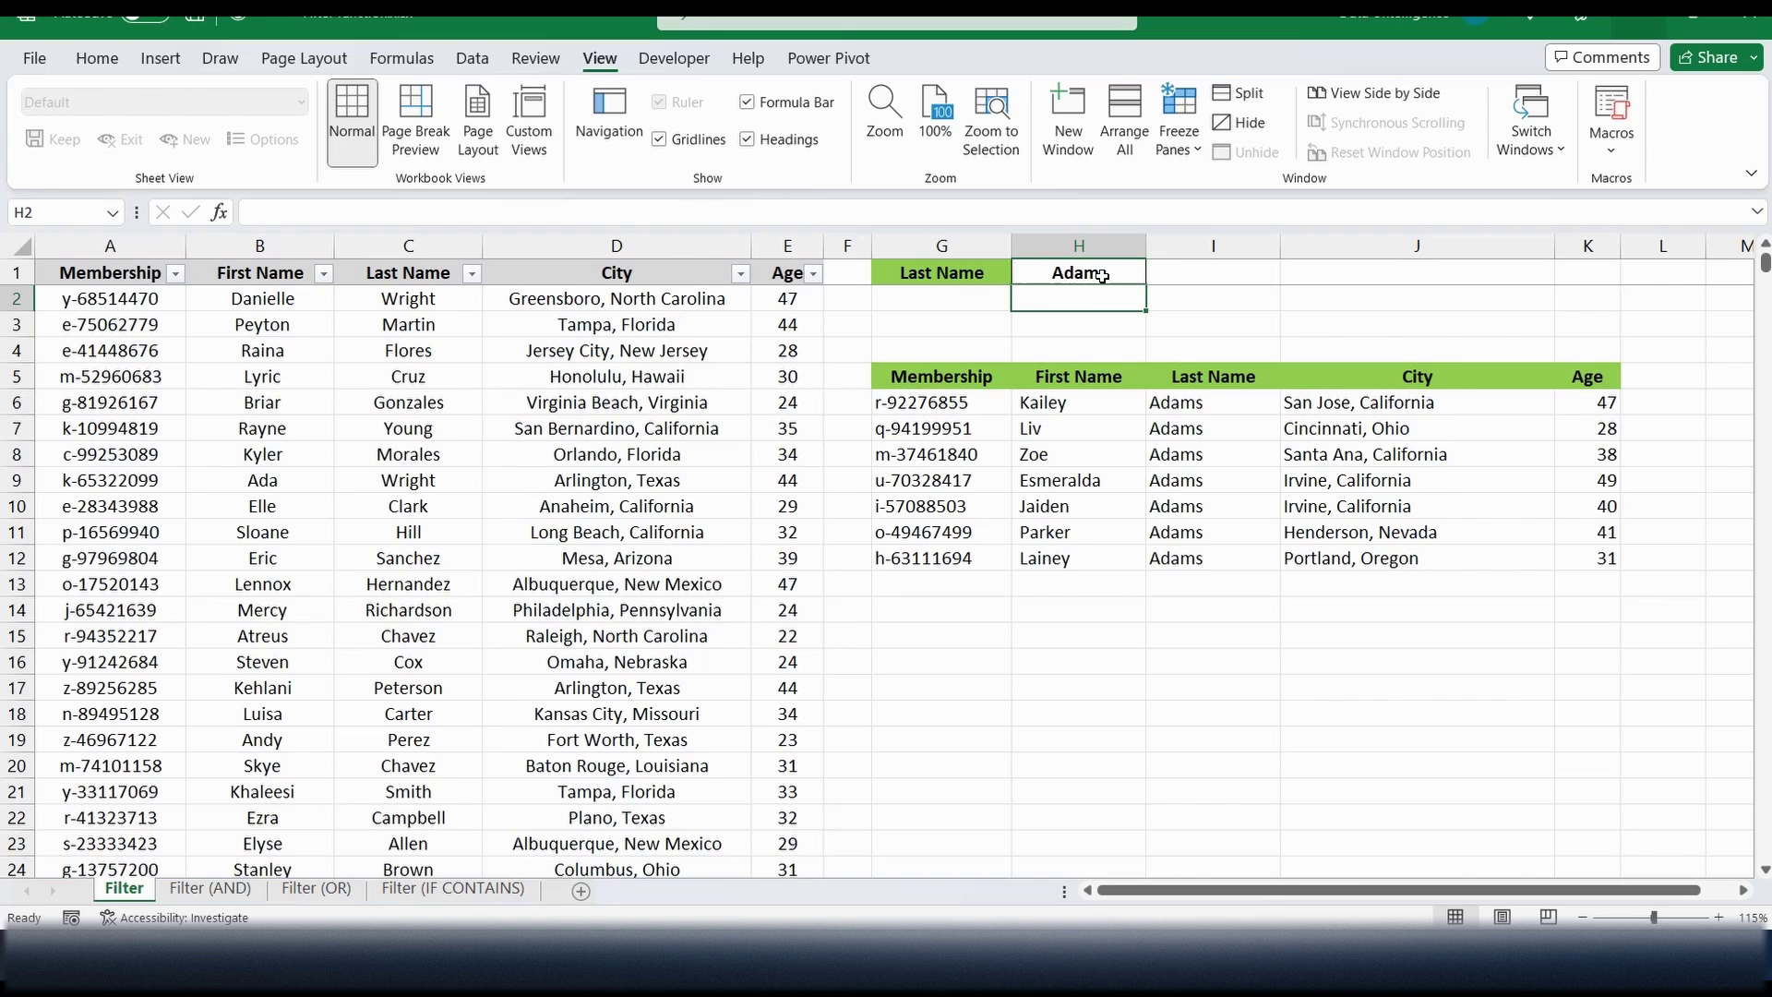
click(1101, 277)
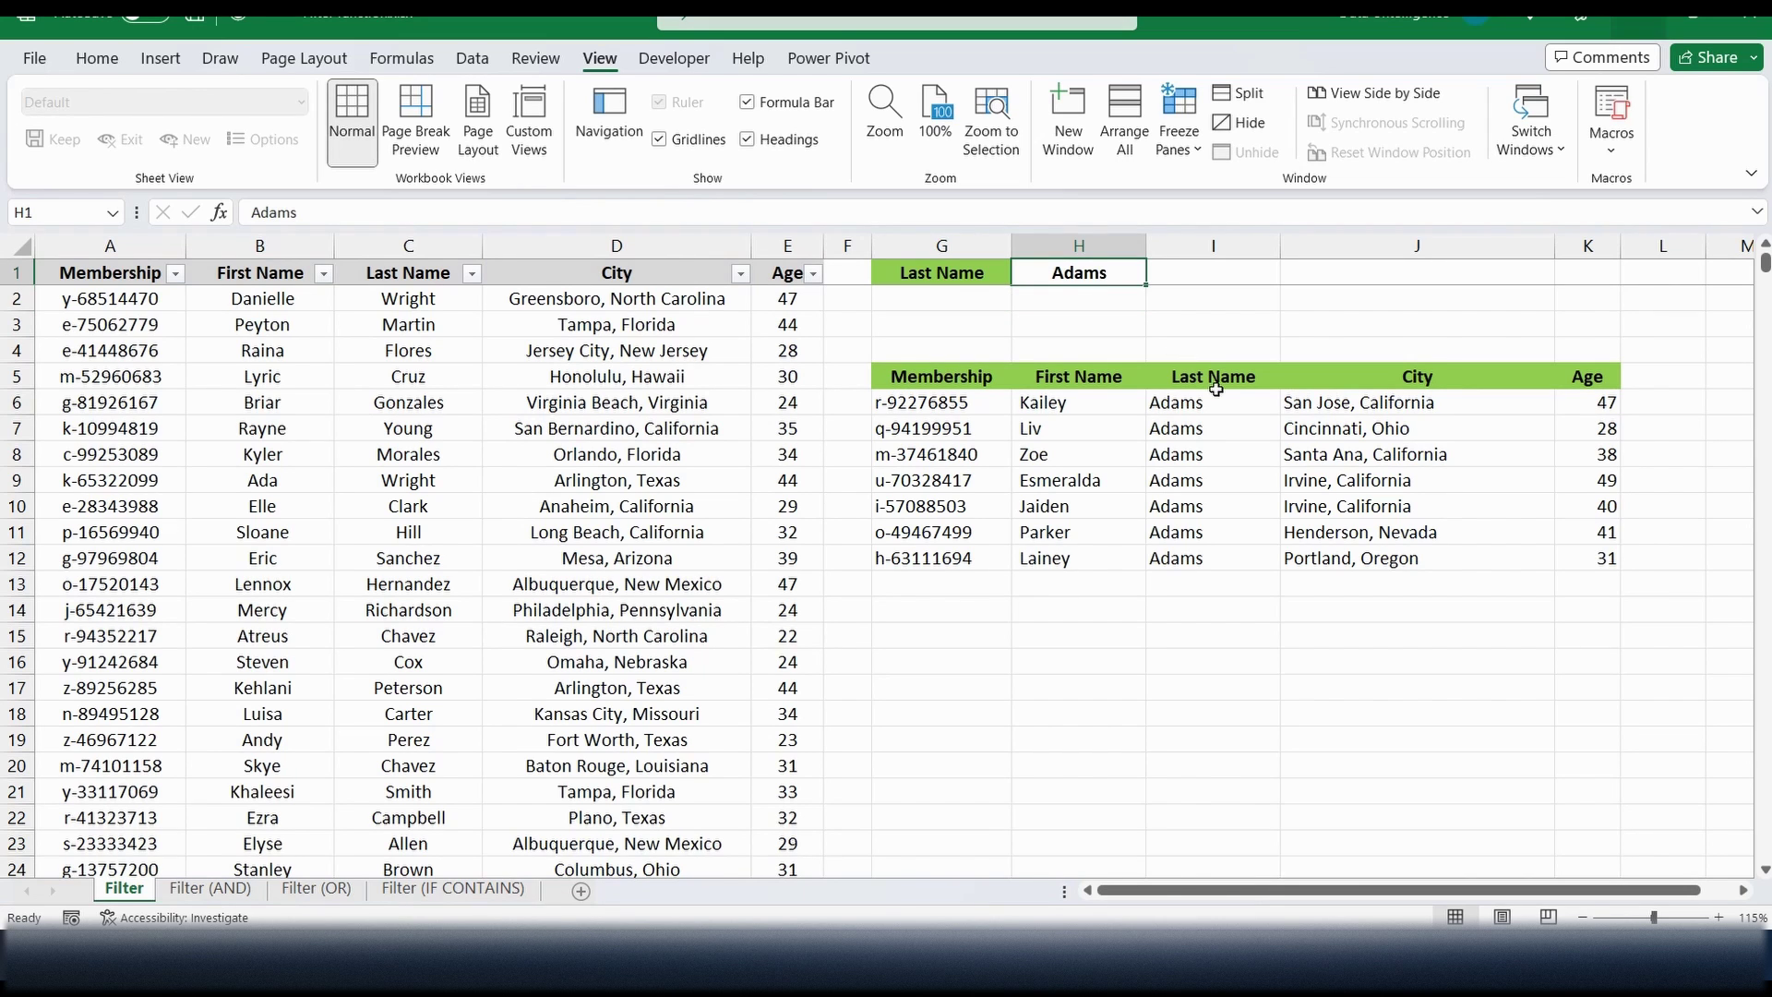
text(King)
key(Return)
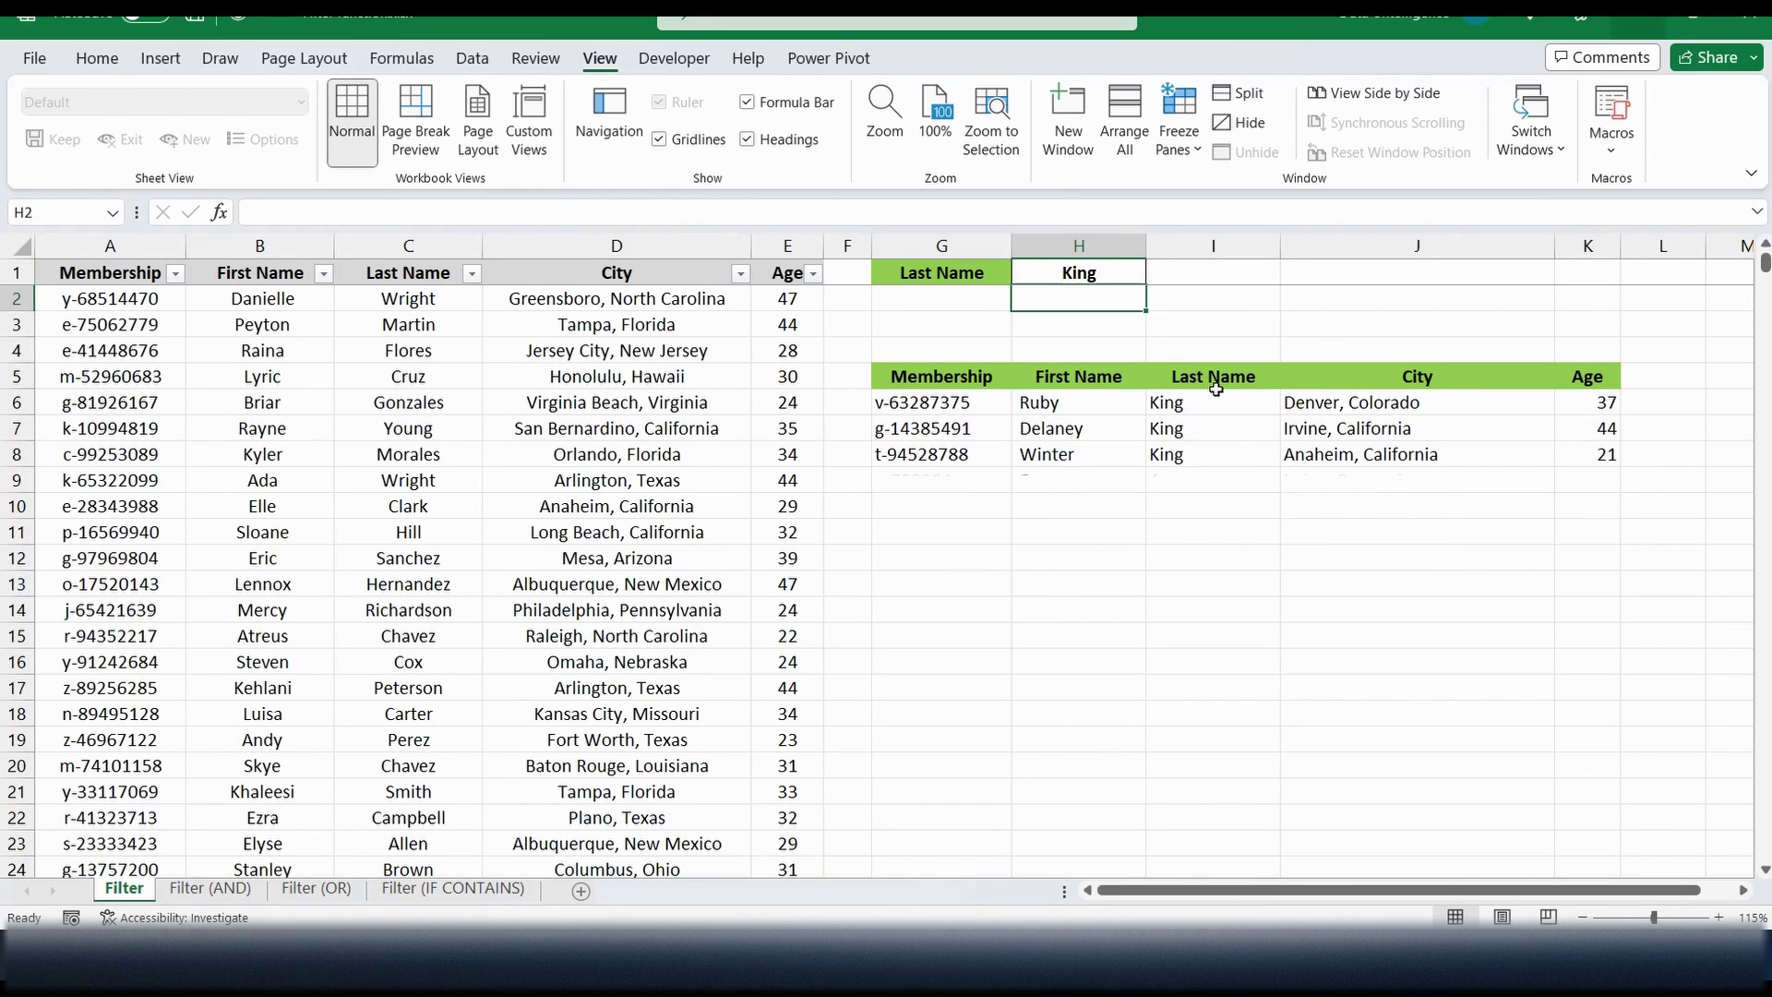
Enter the made-up name asdfas in H1 so the results show Nothing.
click(1095, 276)
text(asdfas)
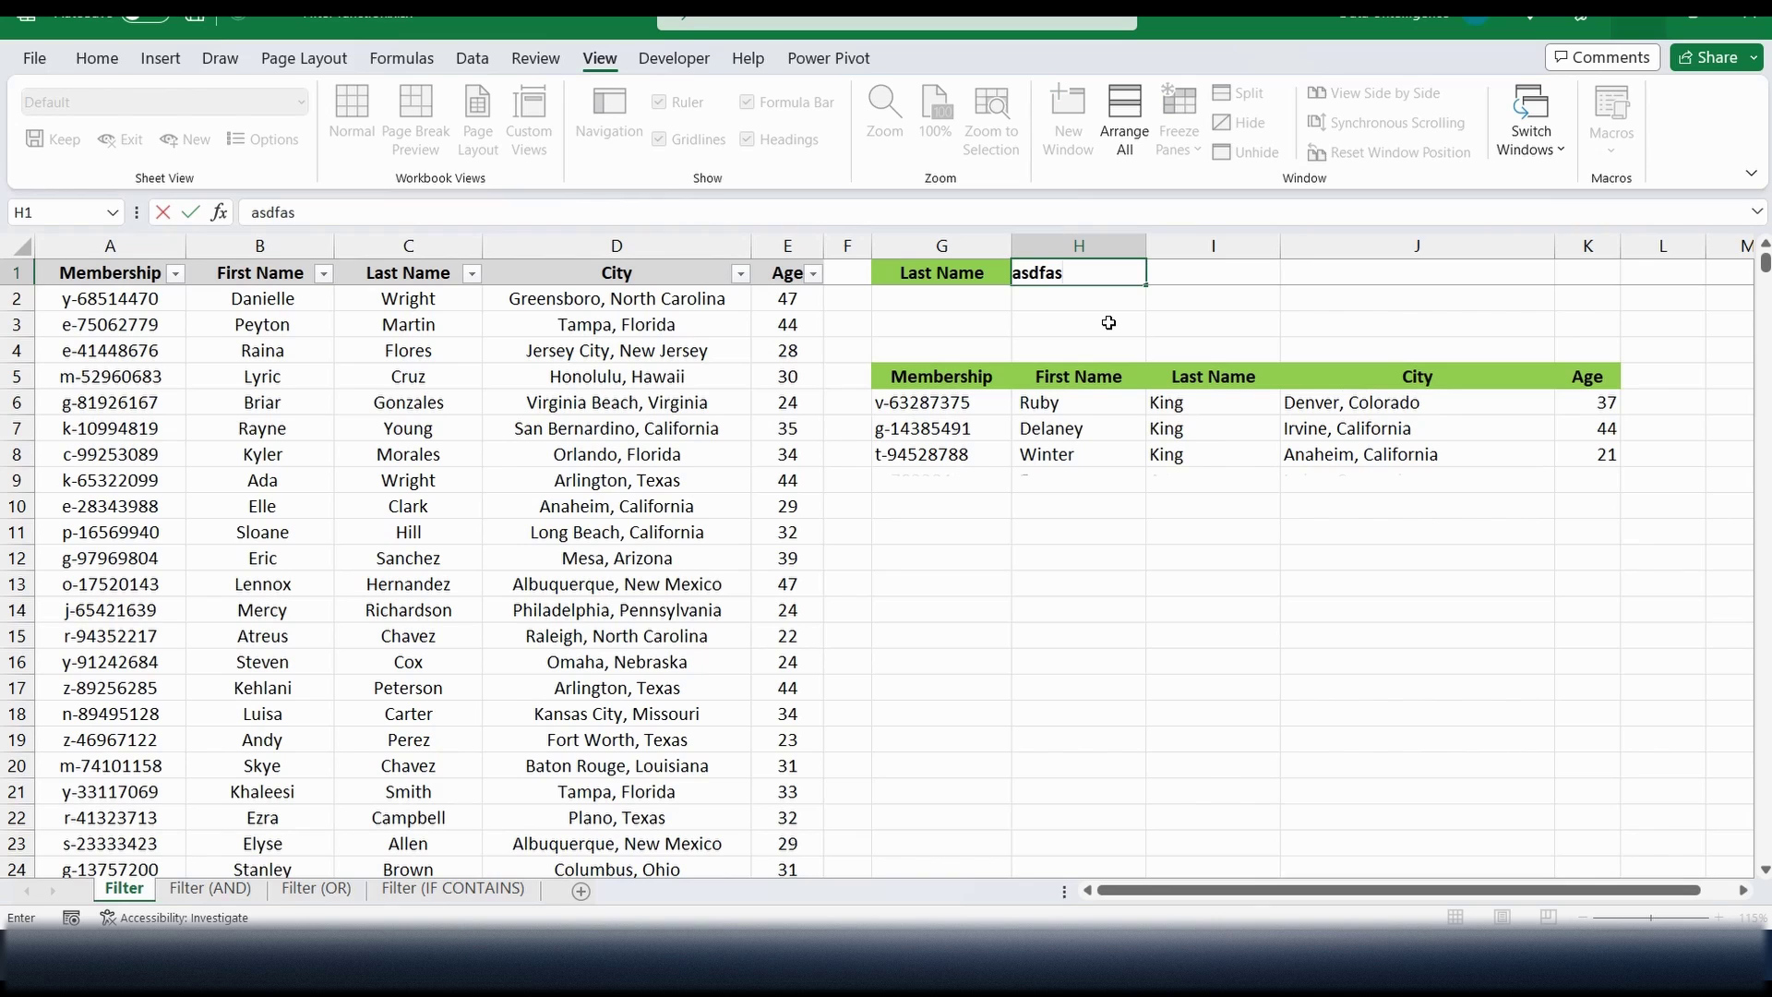
click(1108, 322)
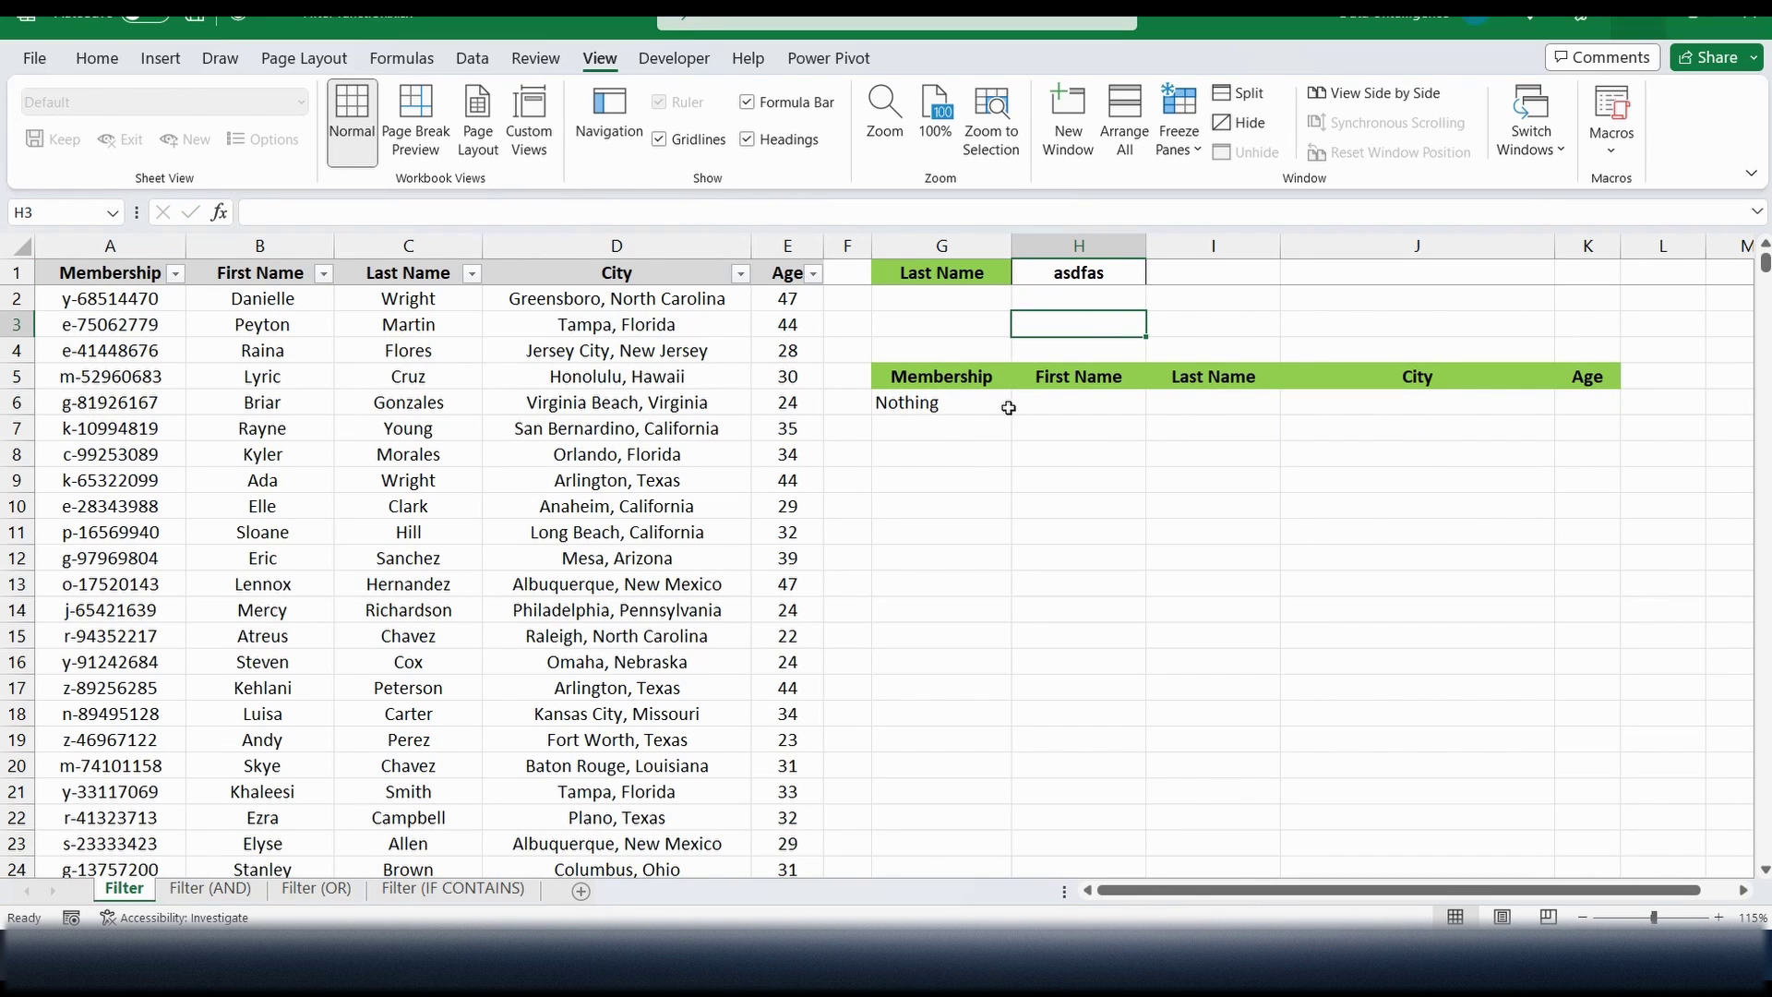
click(1078, 557)
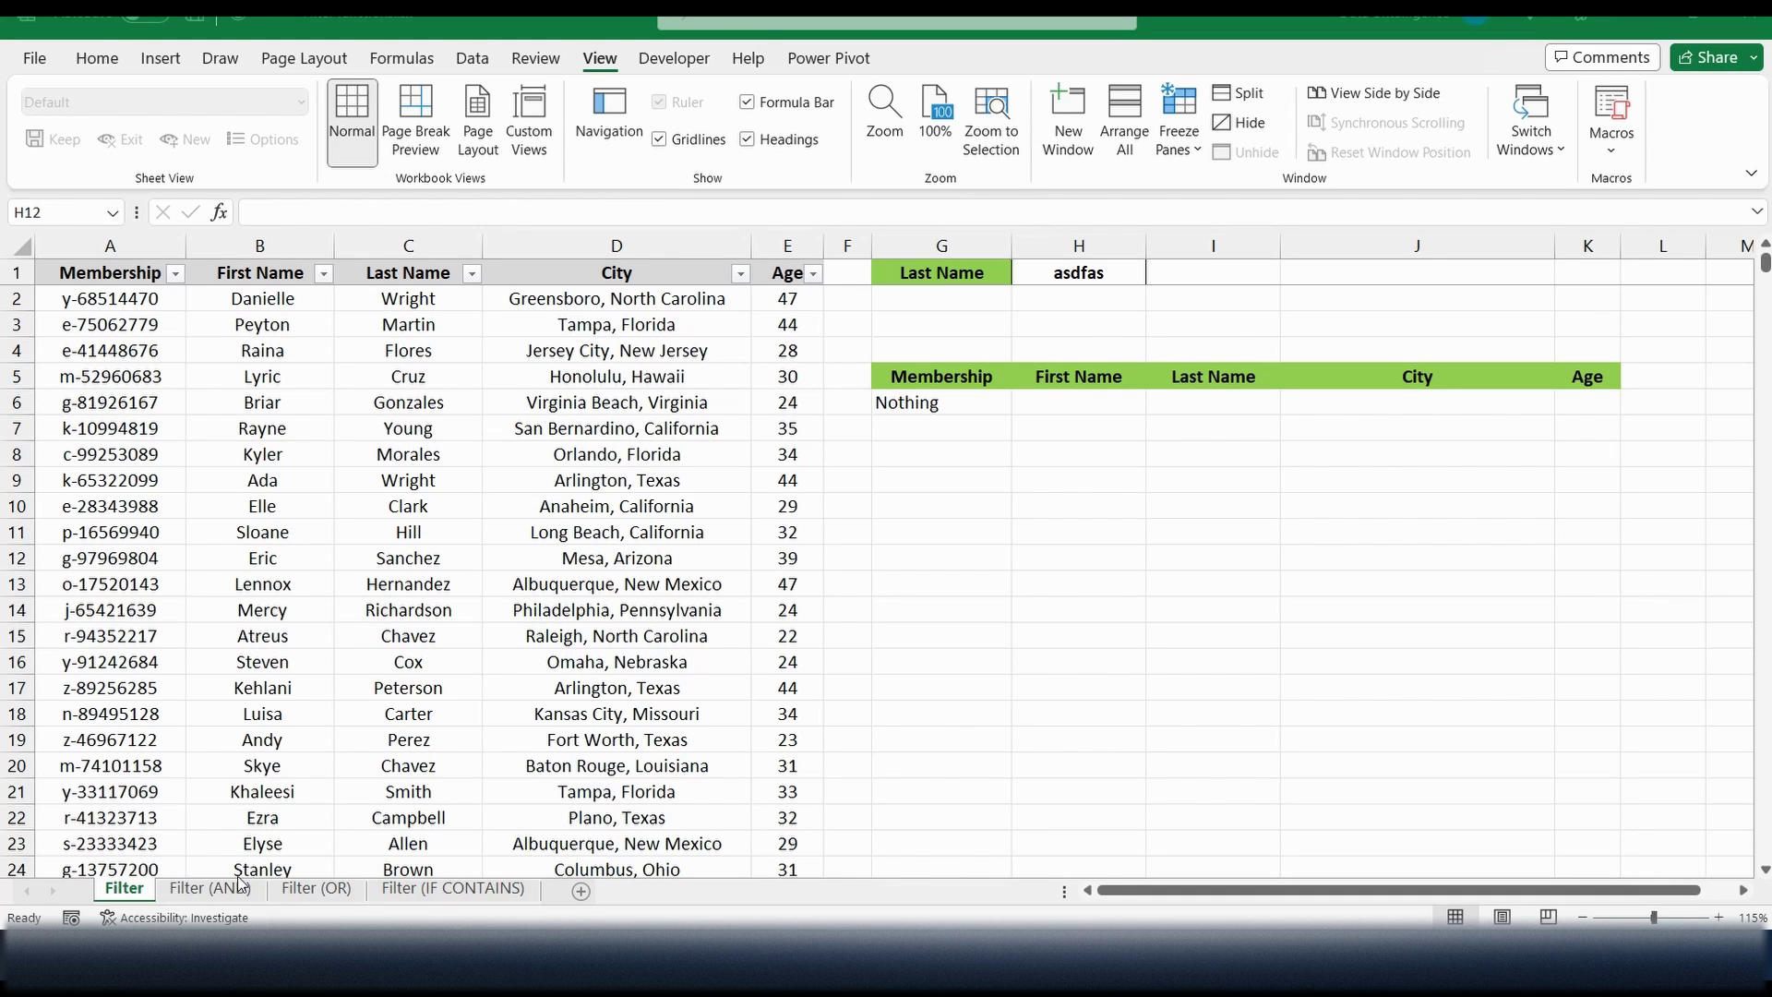
On the Filter (AND) sheet, clear the previous age-filter results.
click(212, 889)
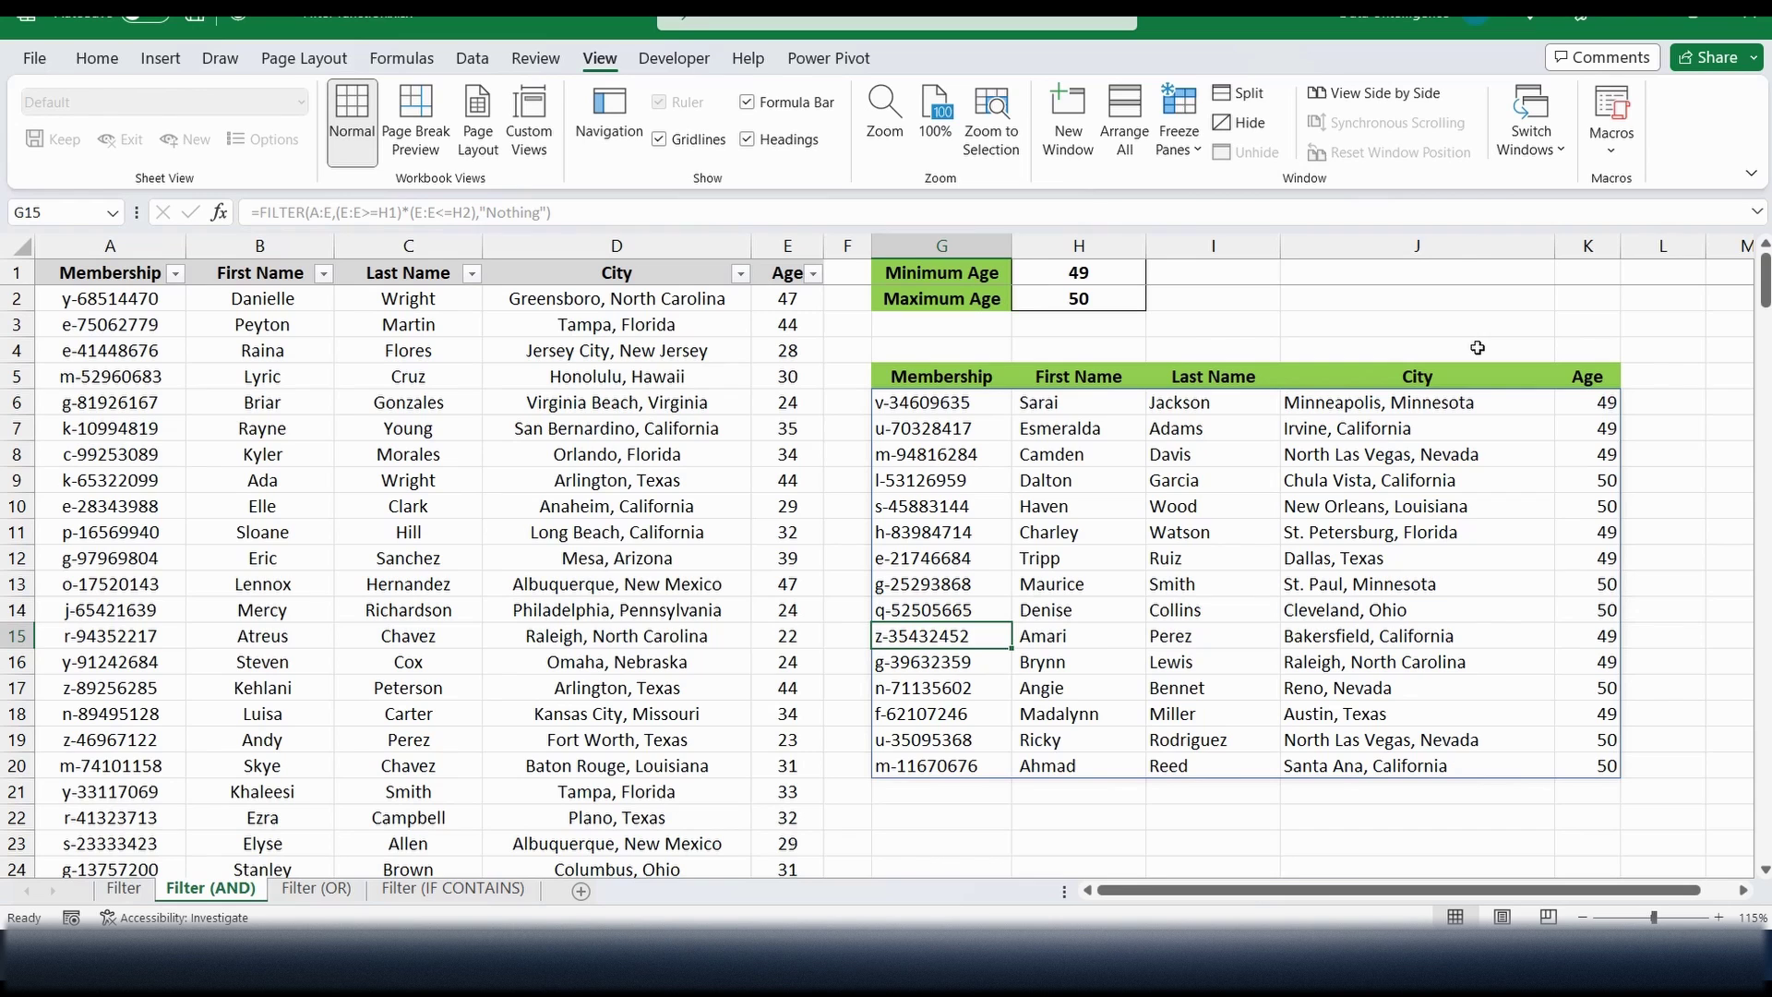
drag(1680, 402, 938, 830)
key(Delete)
Start a G6 FILTER formula over A:E with the condition Age >= H1.
click(991, 396)
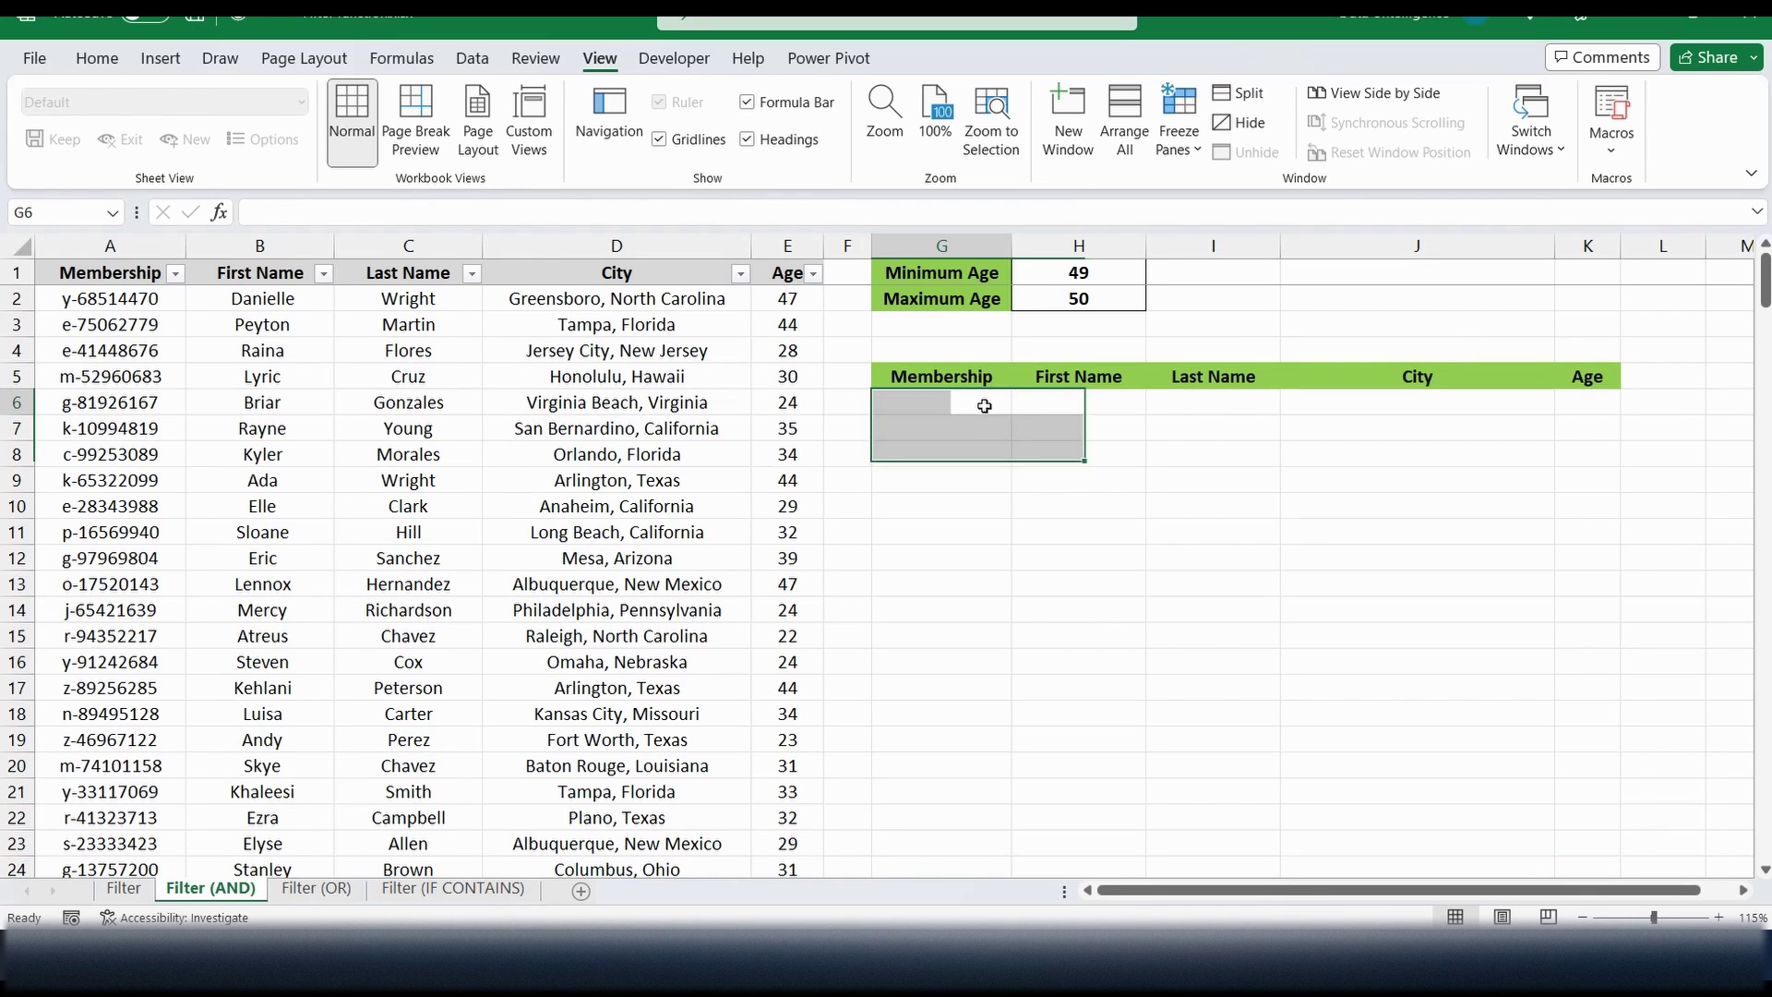
text(=filter)
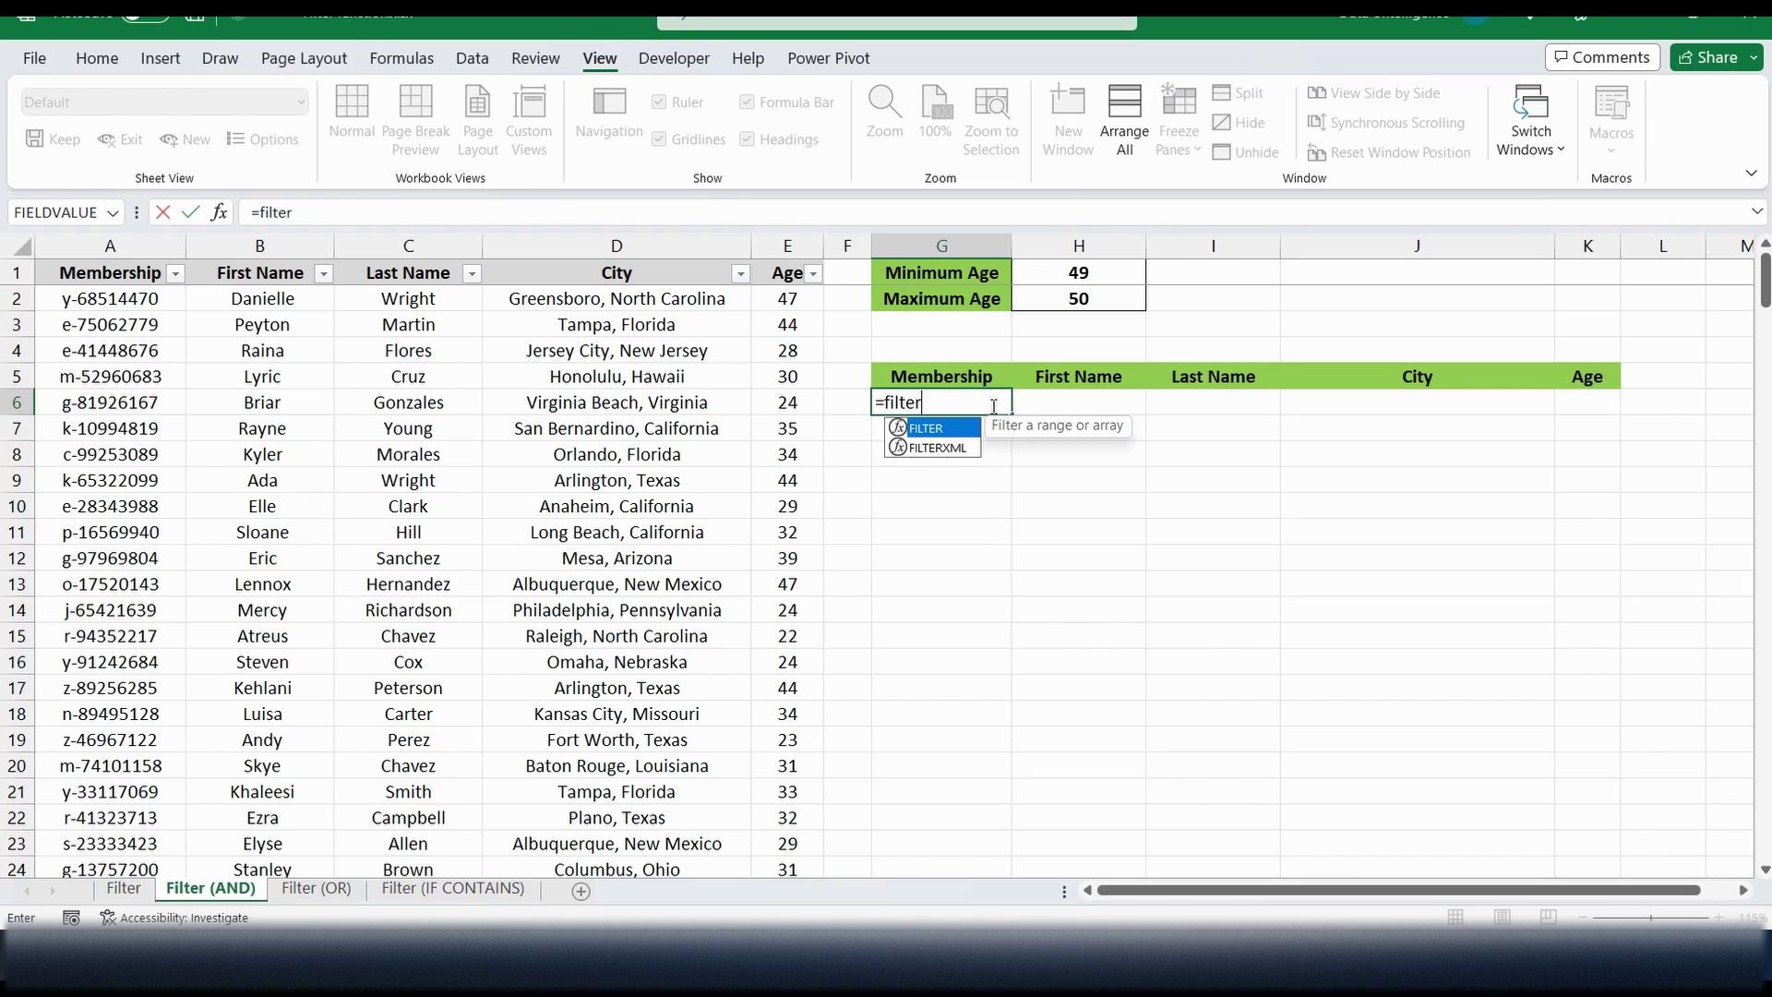
text(()
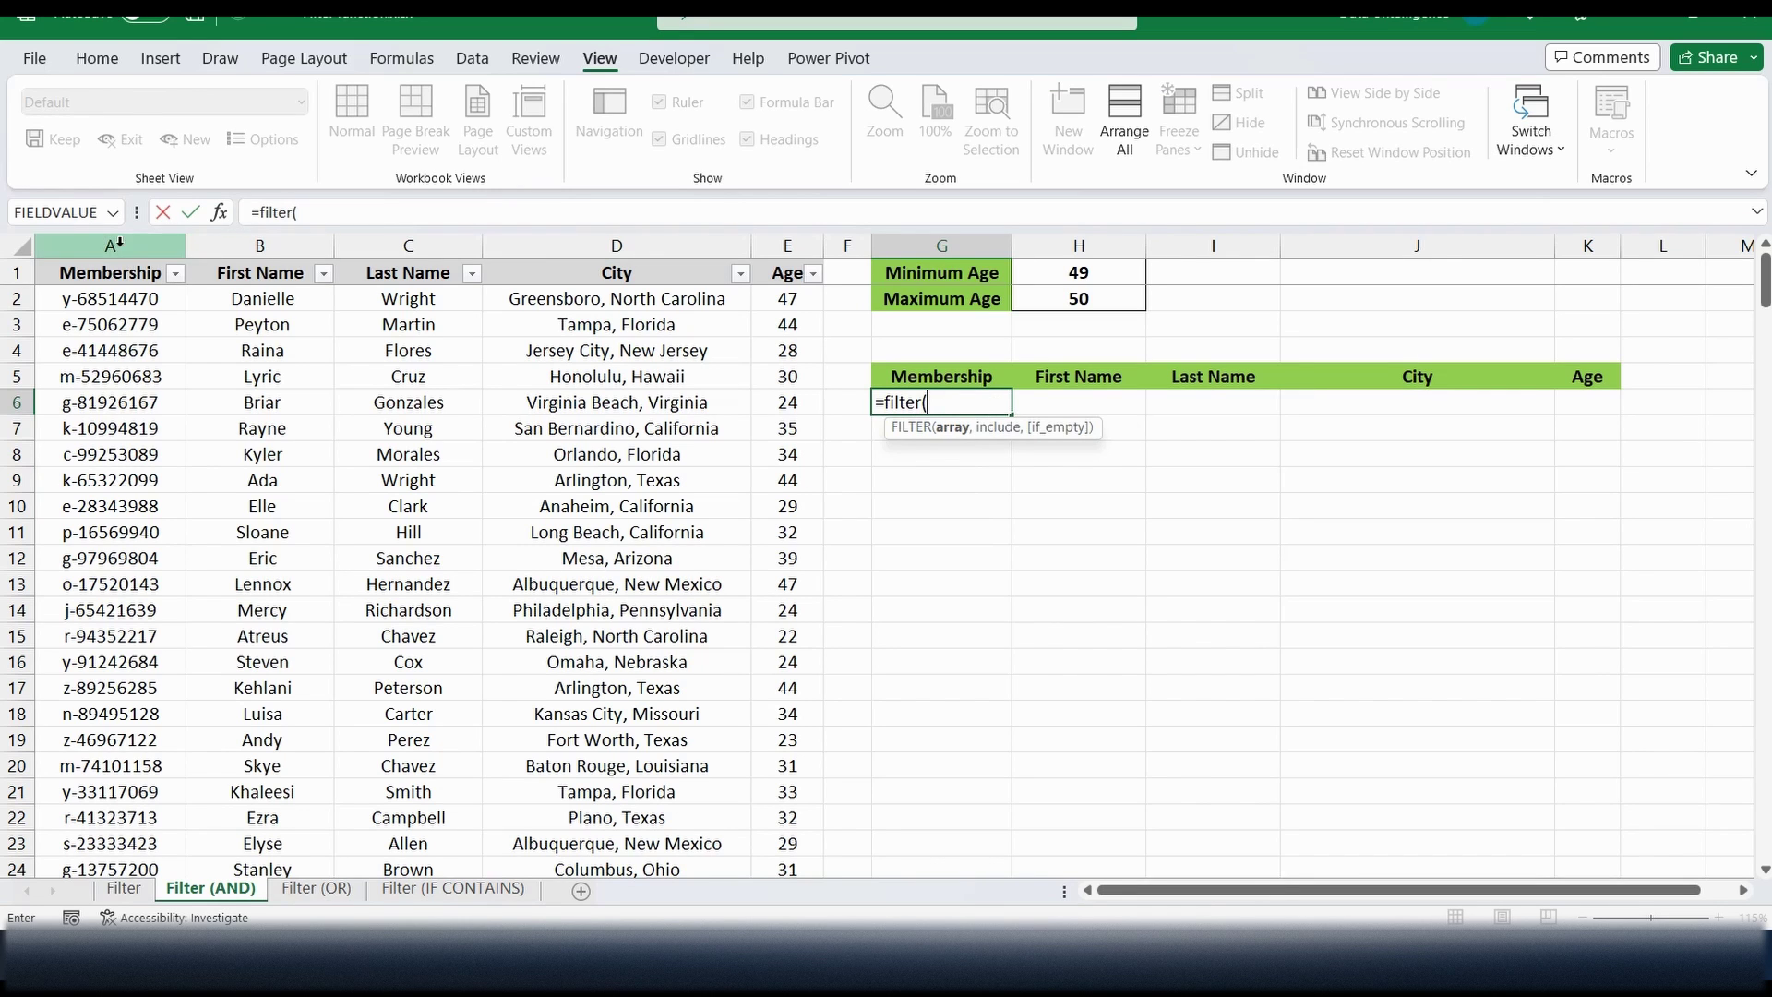
drag(139, 245, 778, 237)
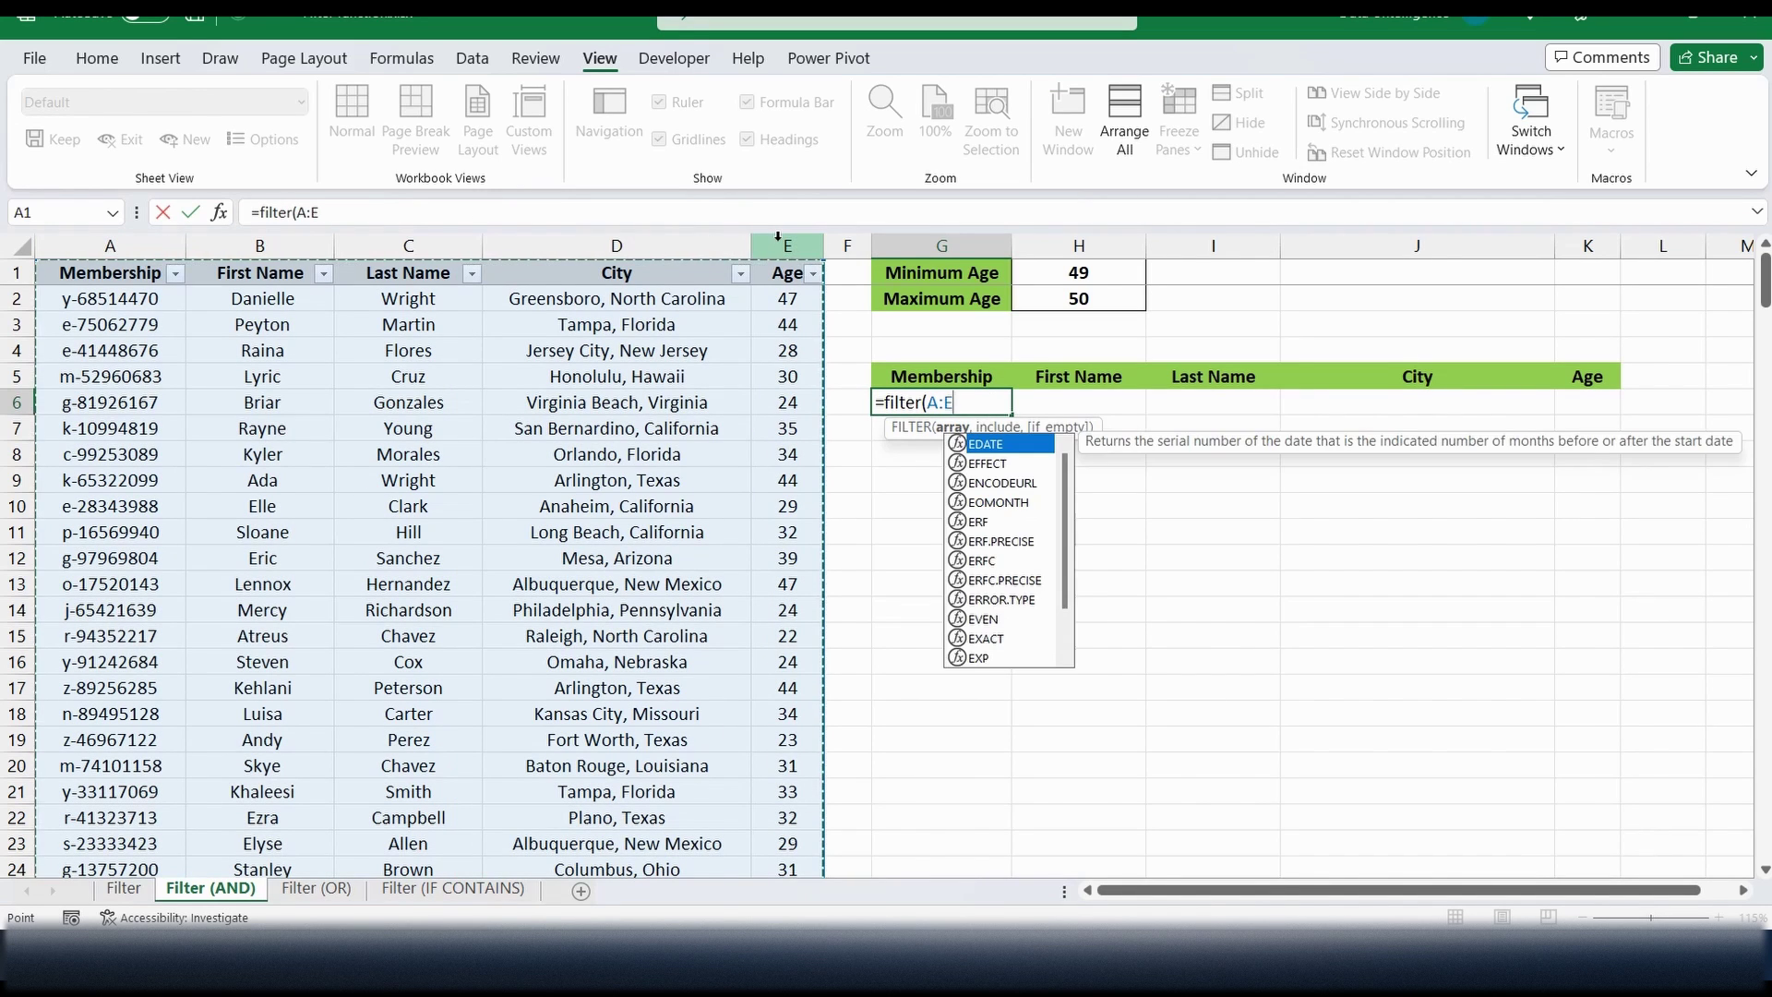
text(,)
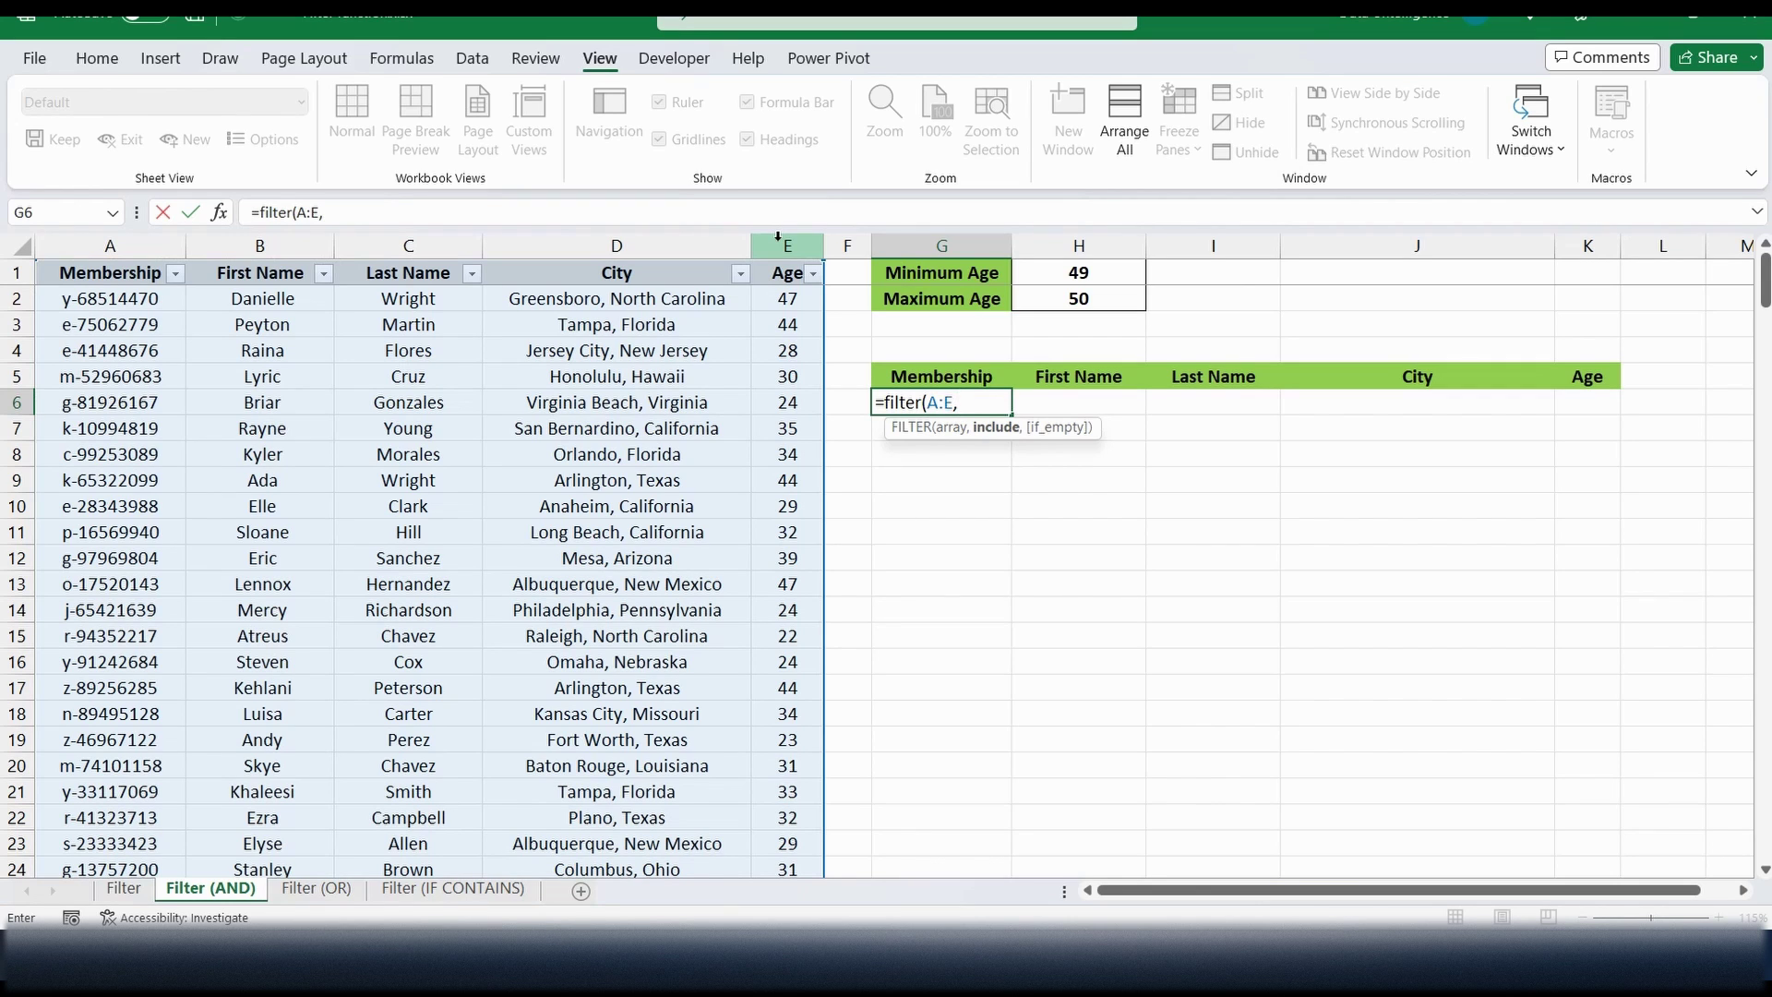
text(()
click(789, 245)
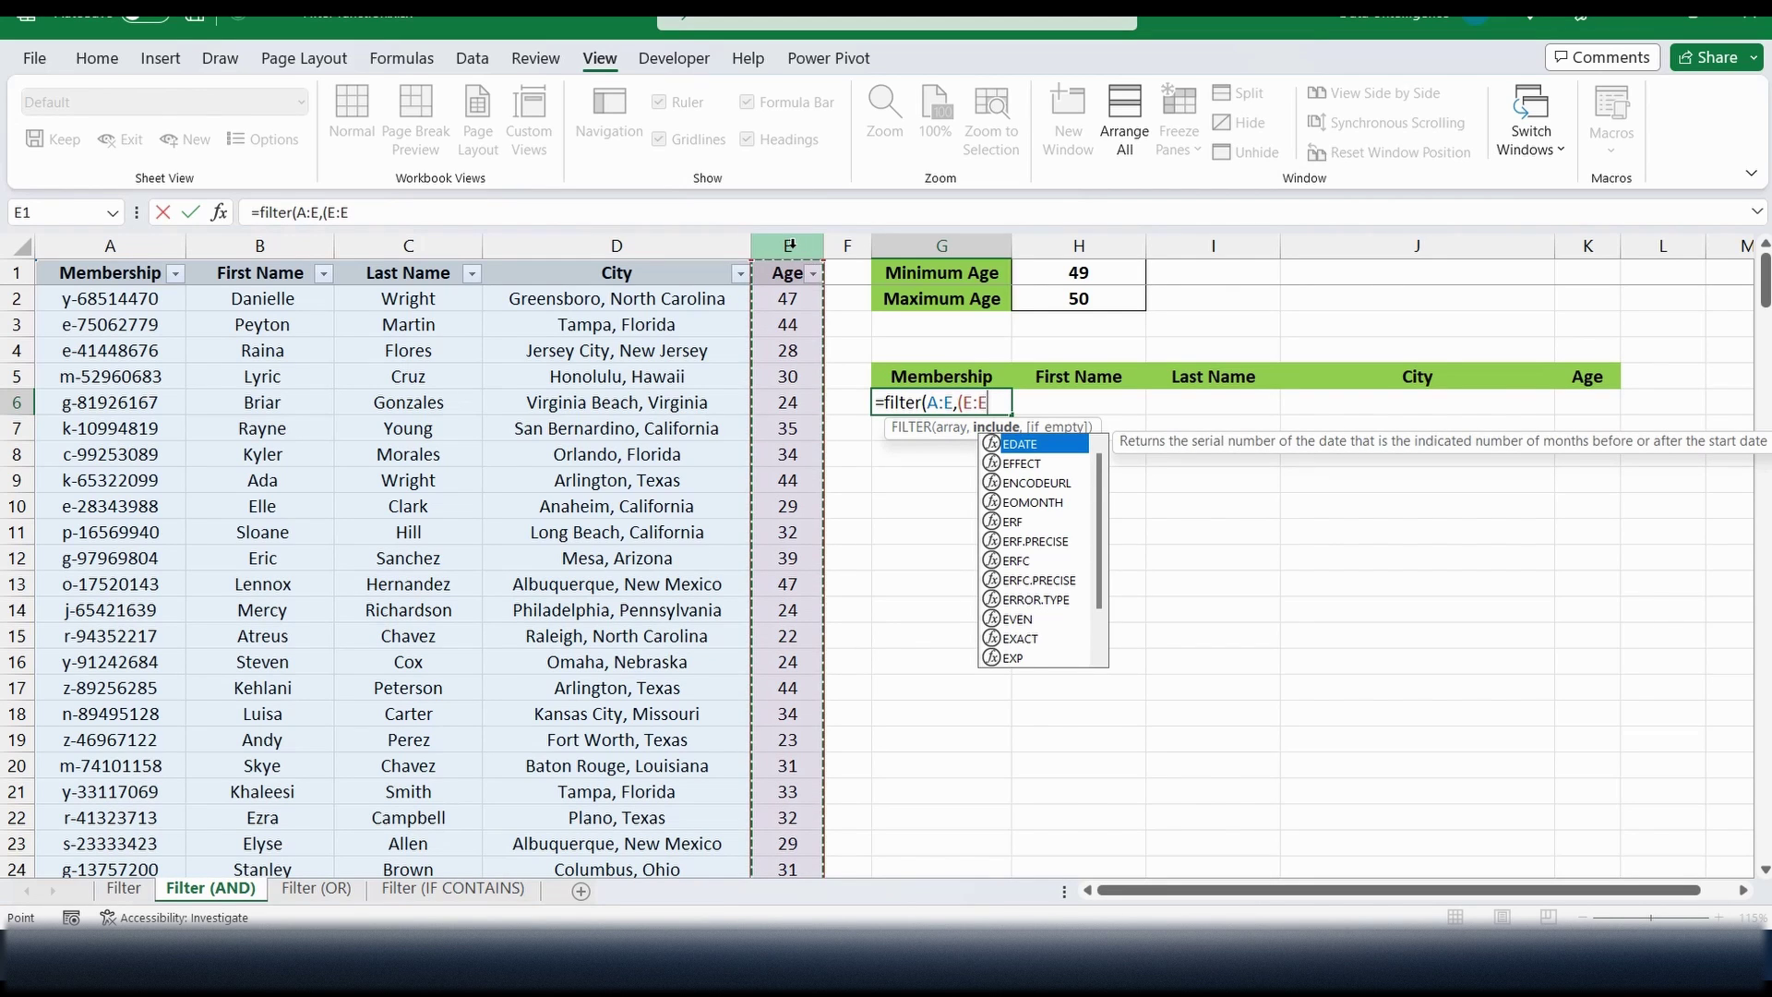
text(>=)
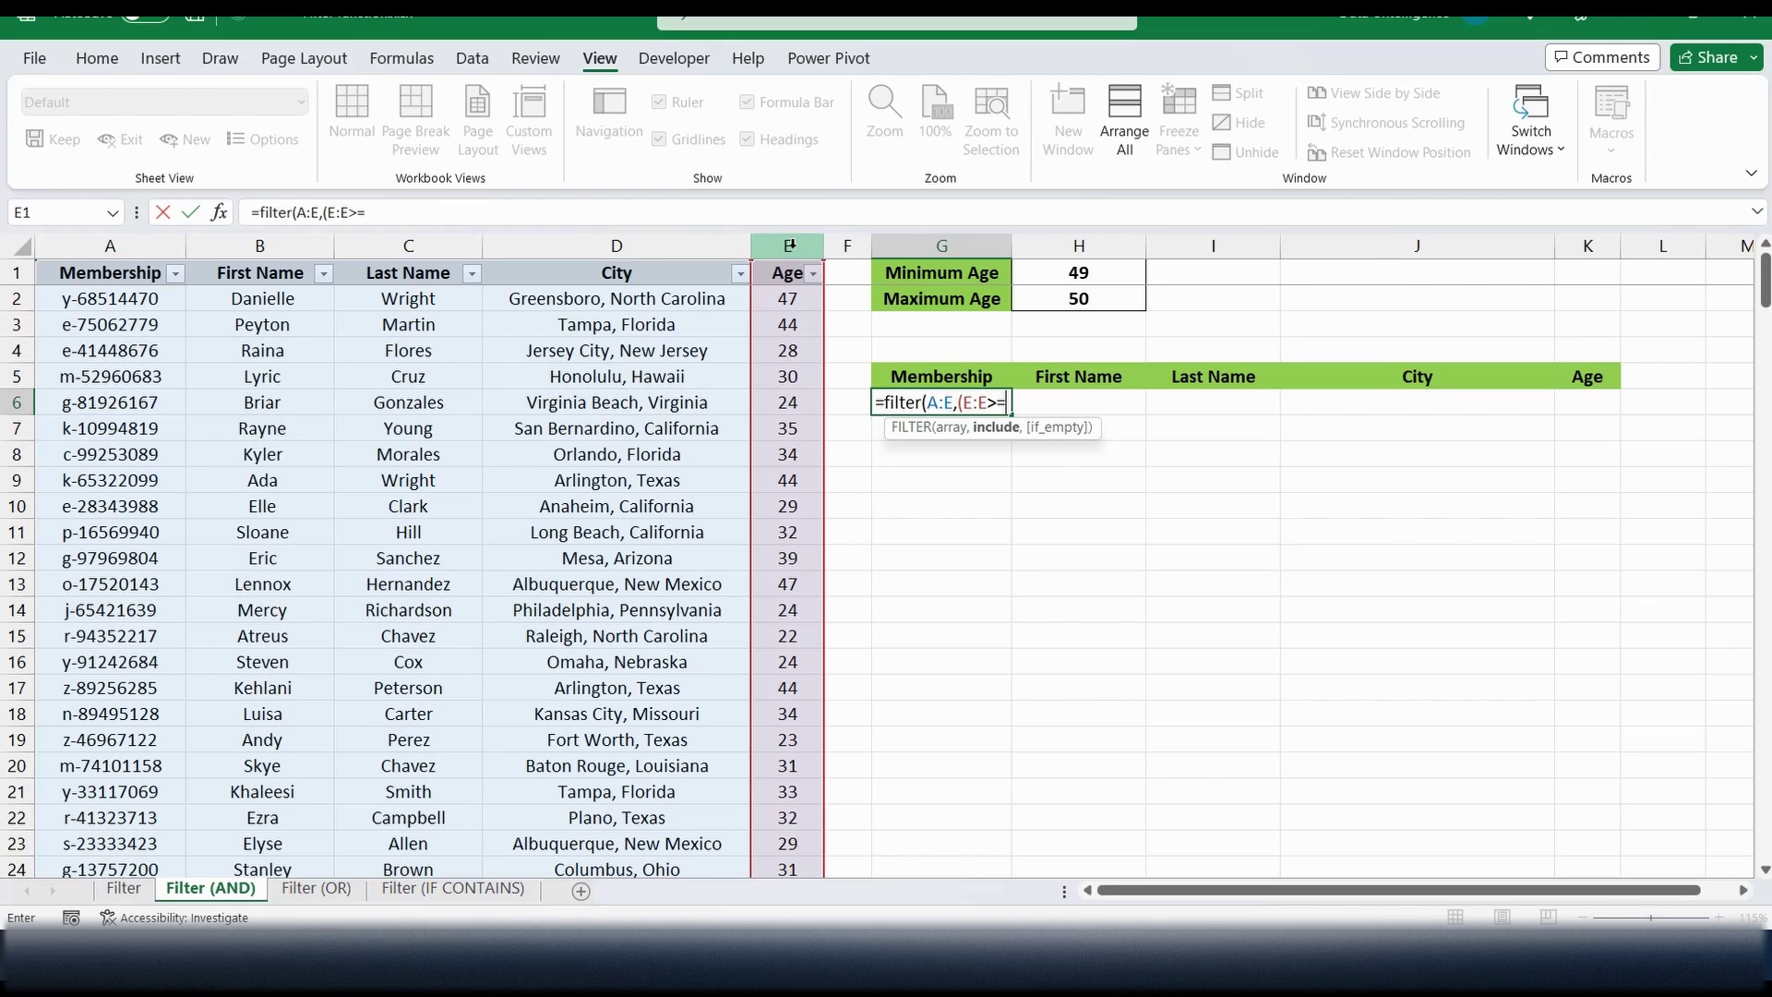
click(1116, 267)
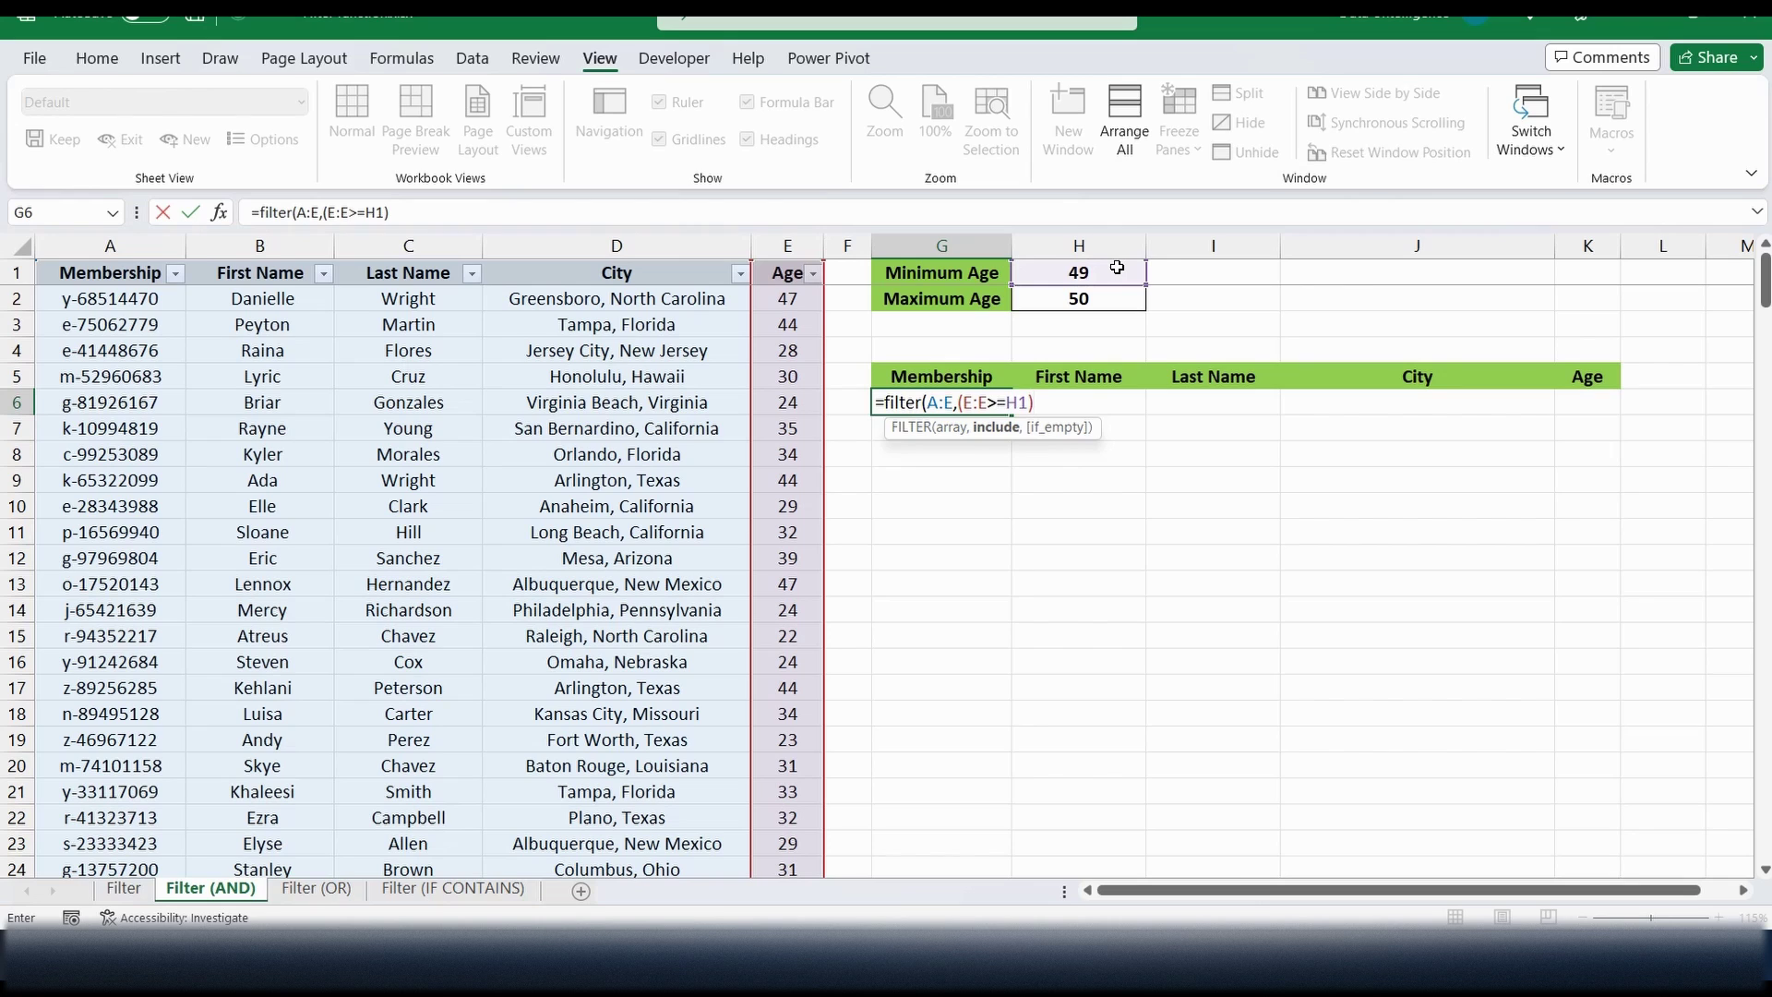
text()*)
Add the Age <= H2 condition and the "Nothing" fallback to the formula.
click(798, 237)
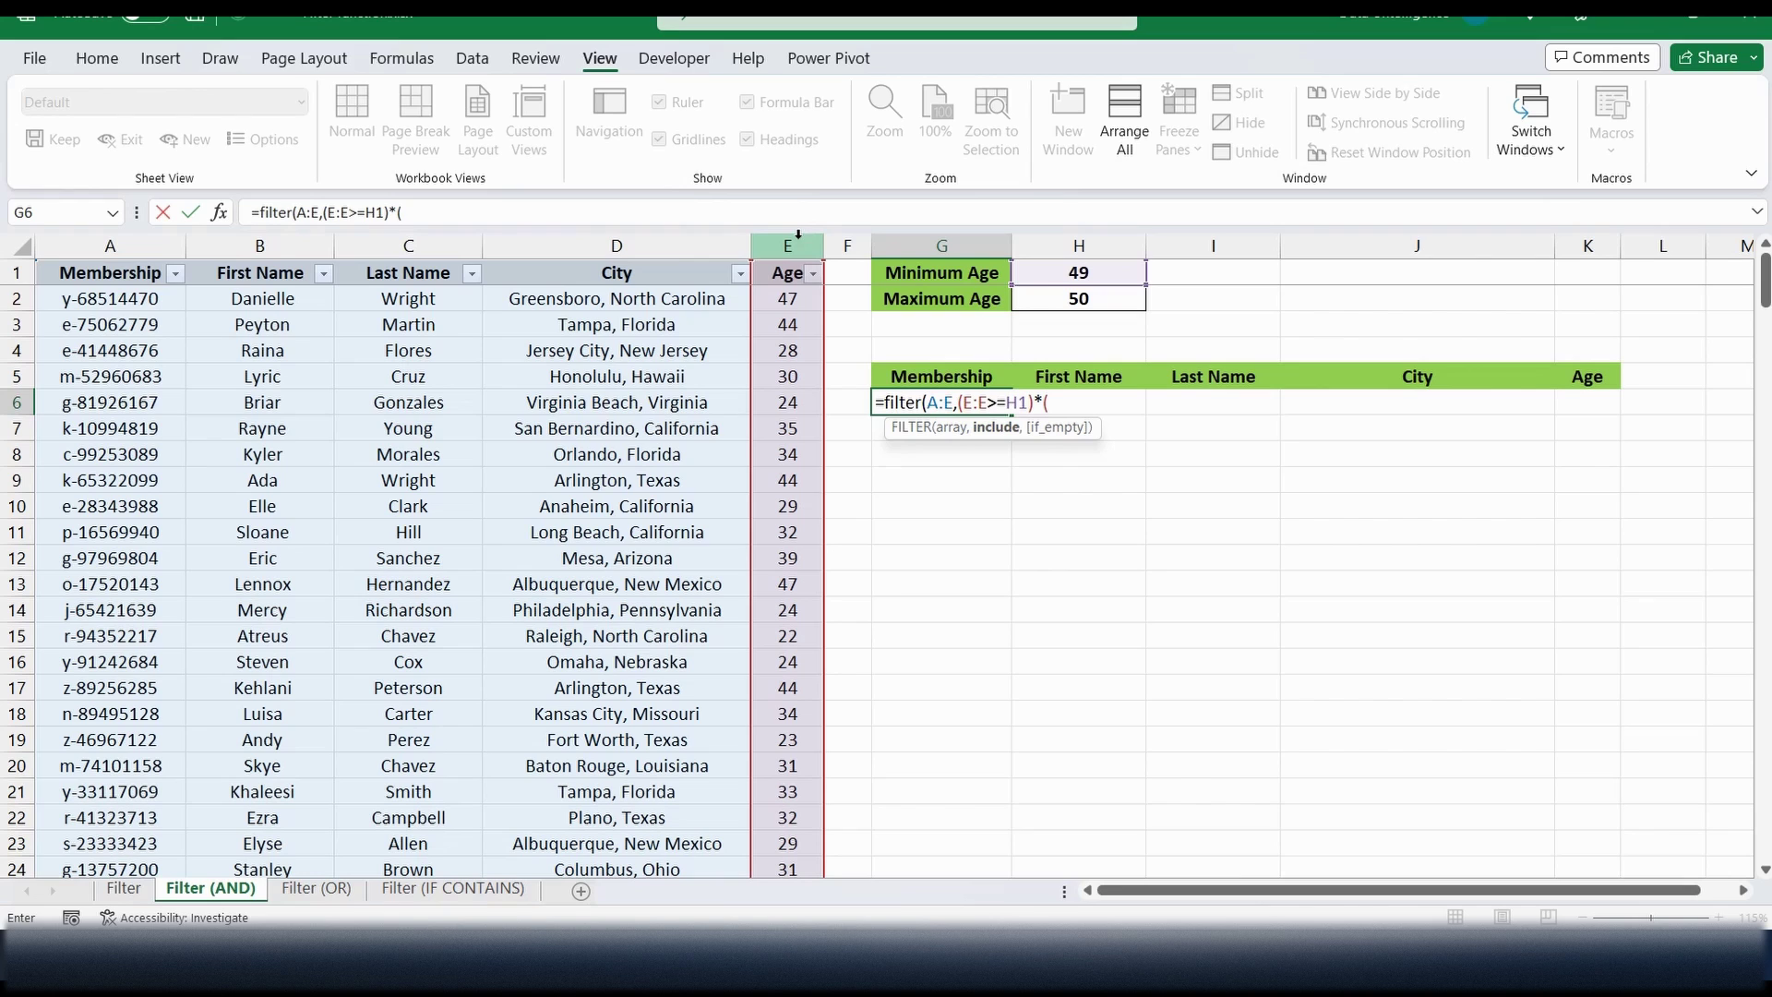
click(794, 237)
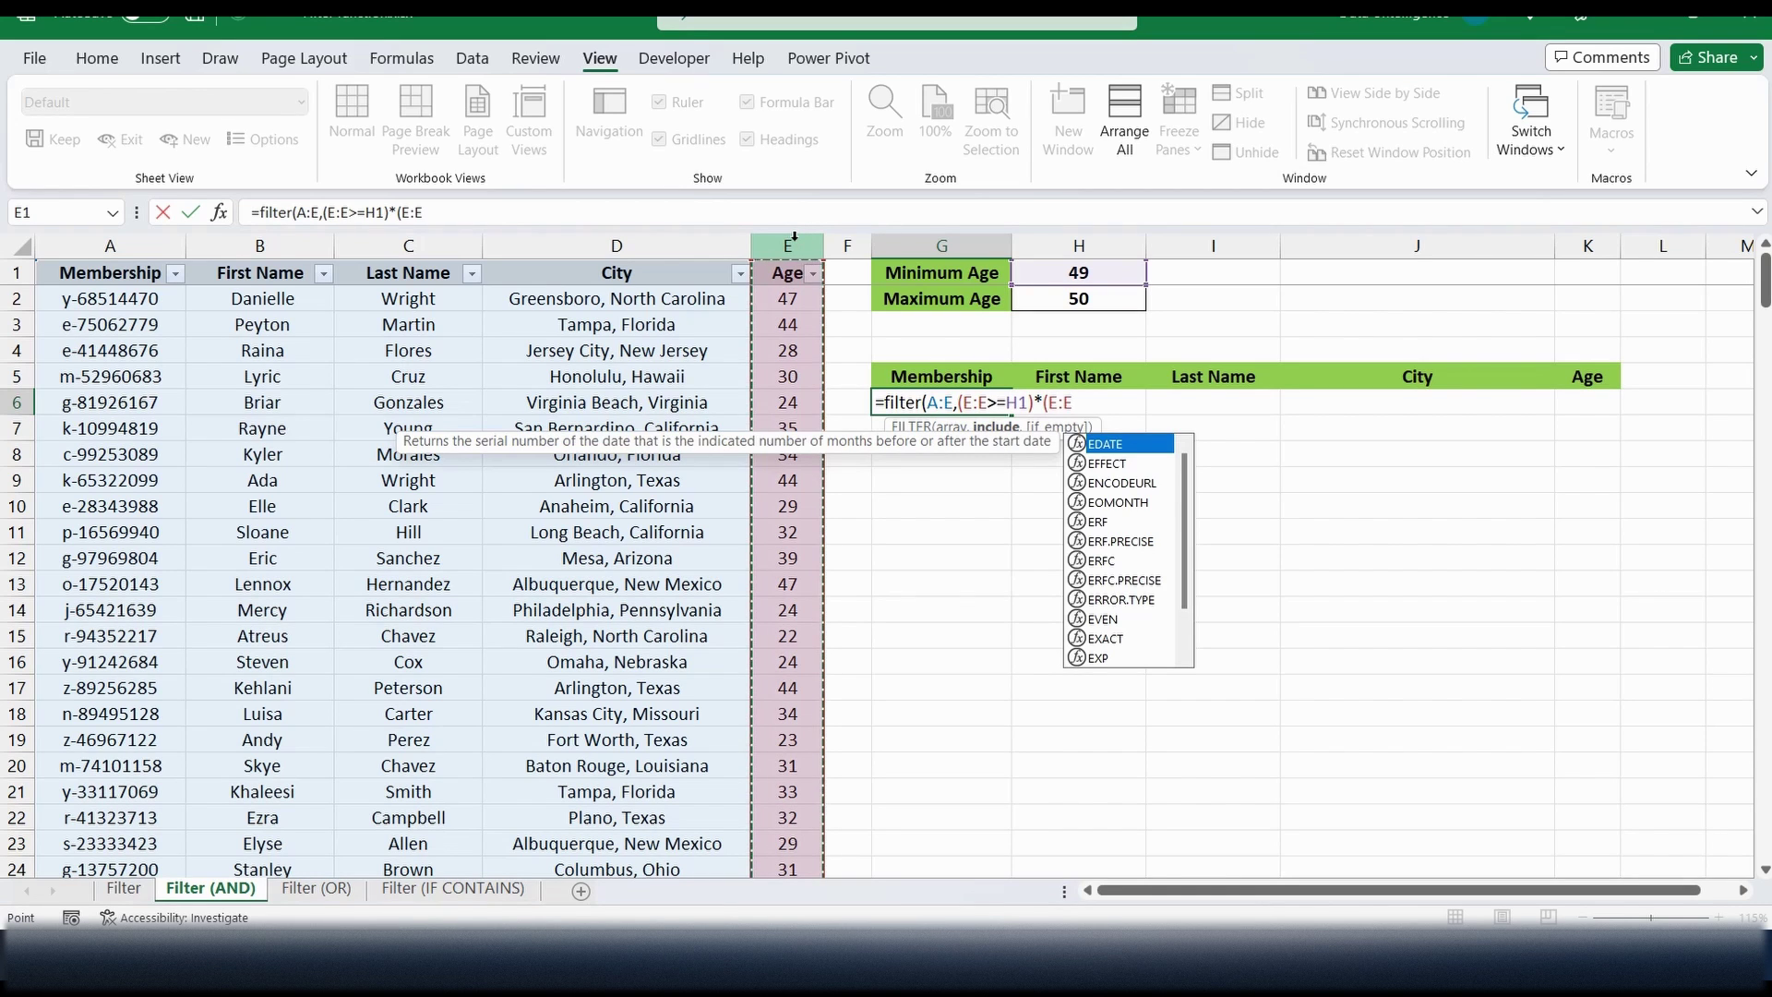
text(<)
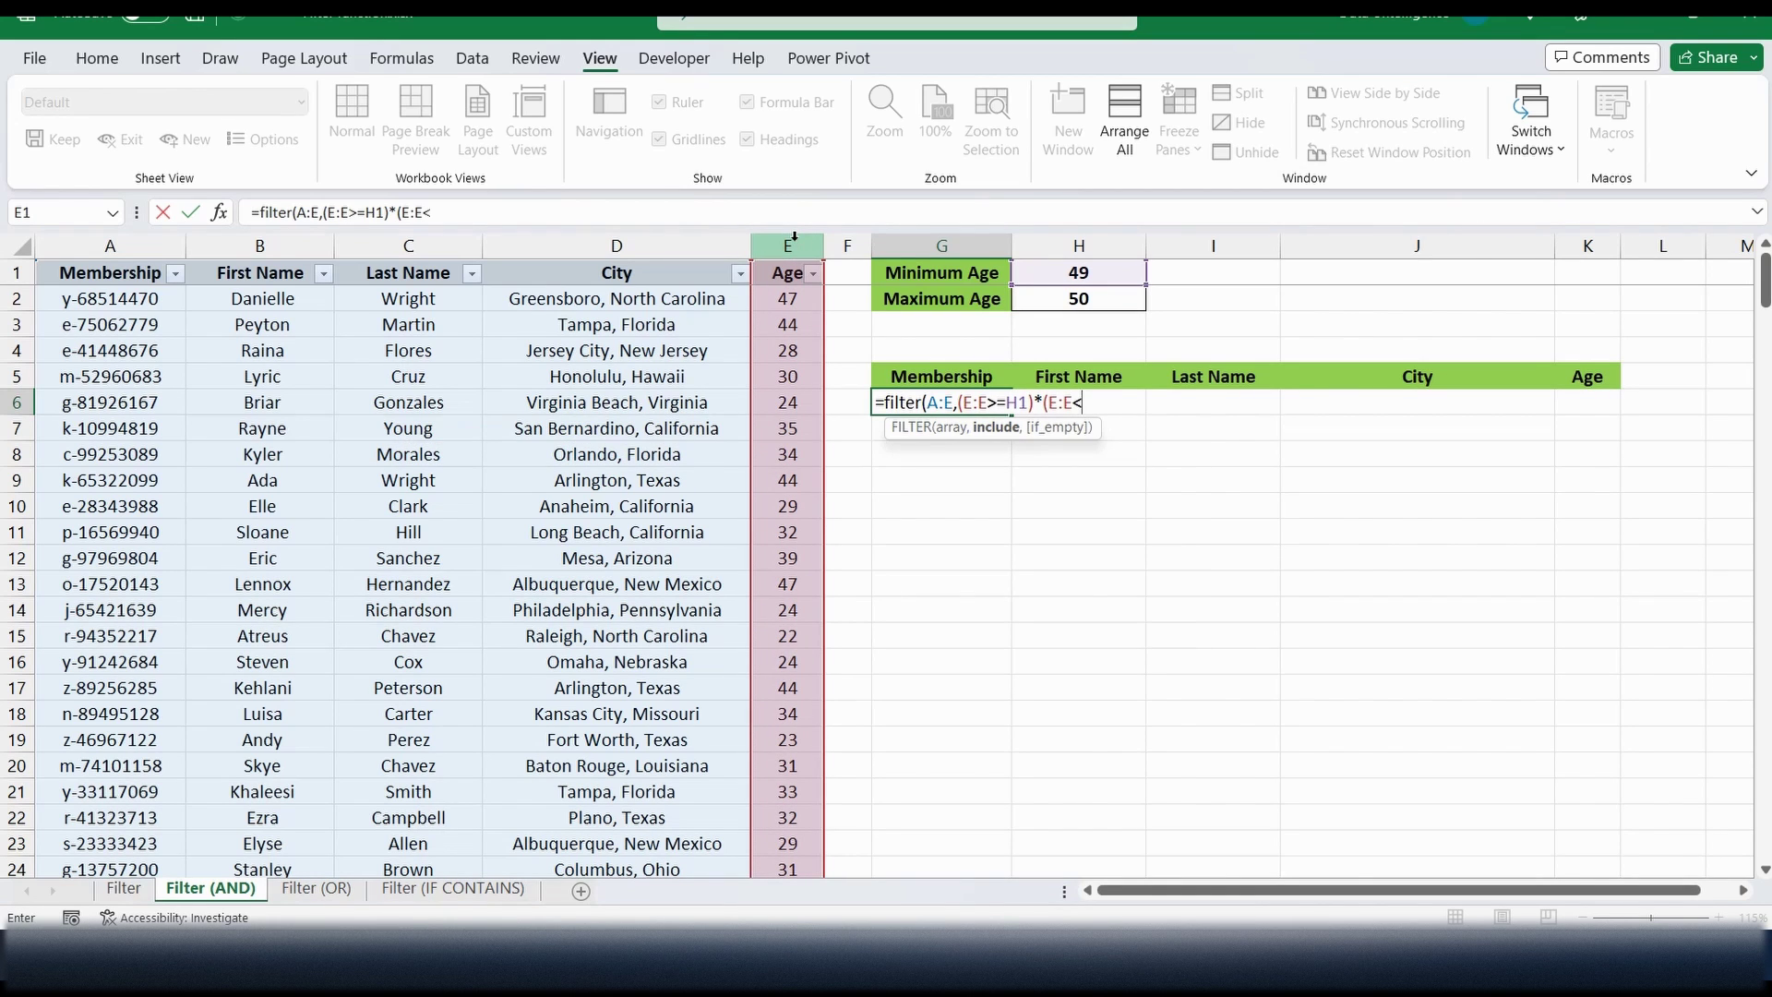
text(=)
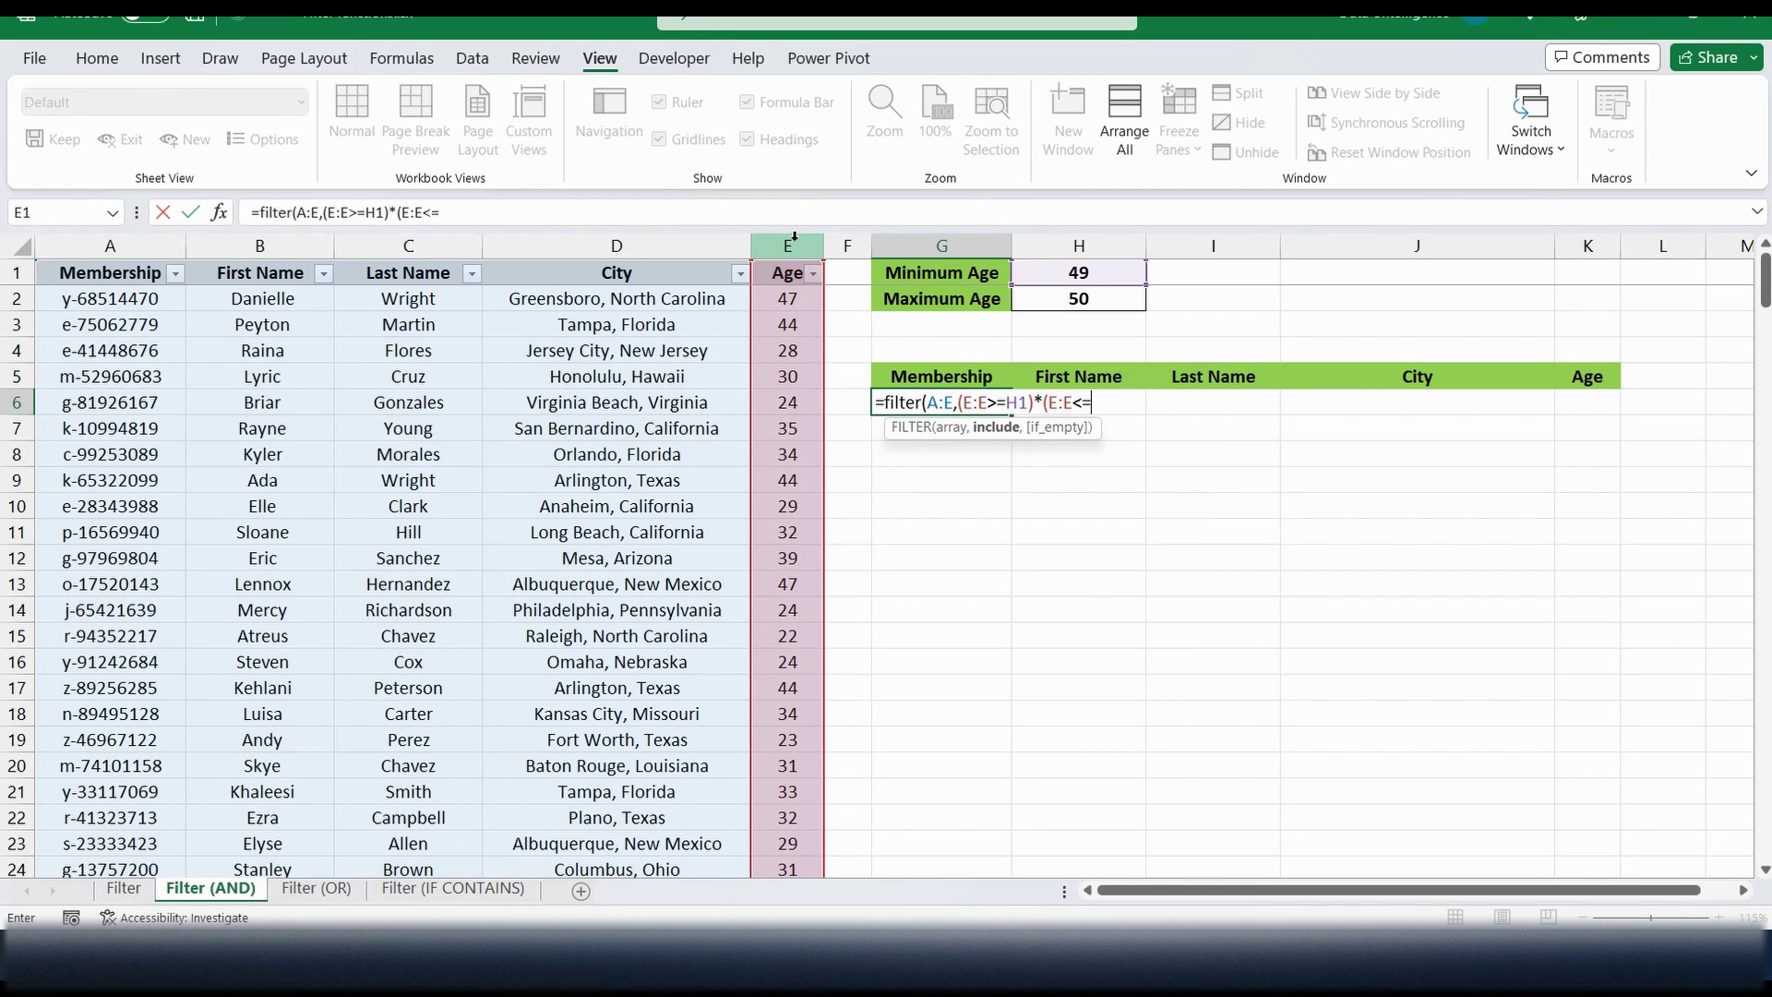
click(1094, 300)
text())
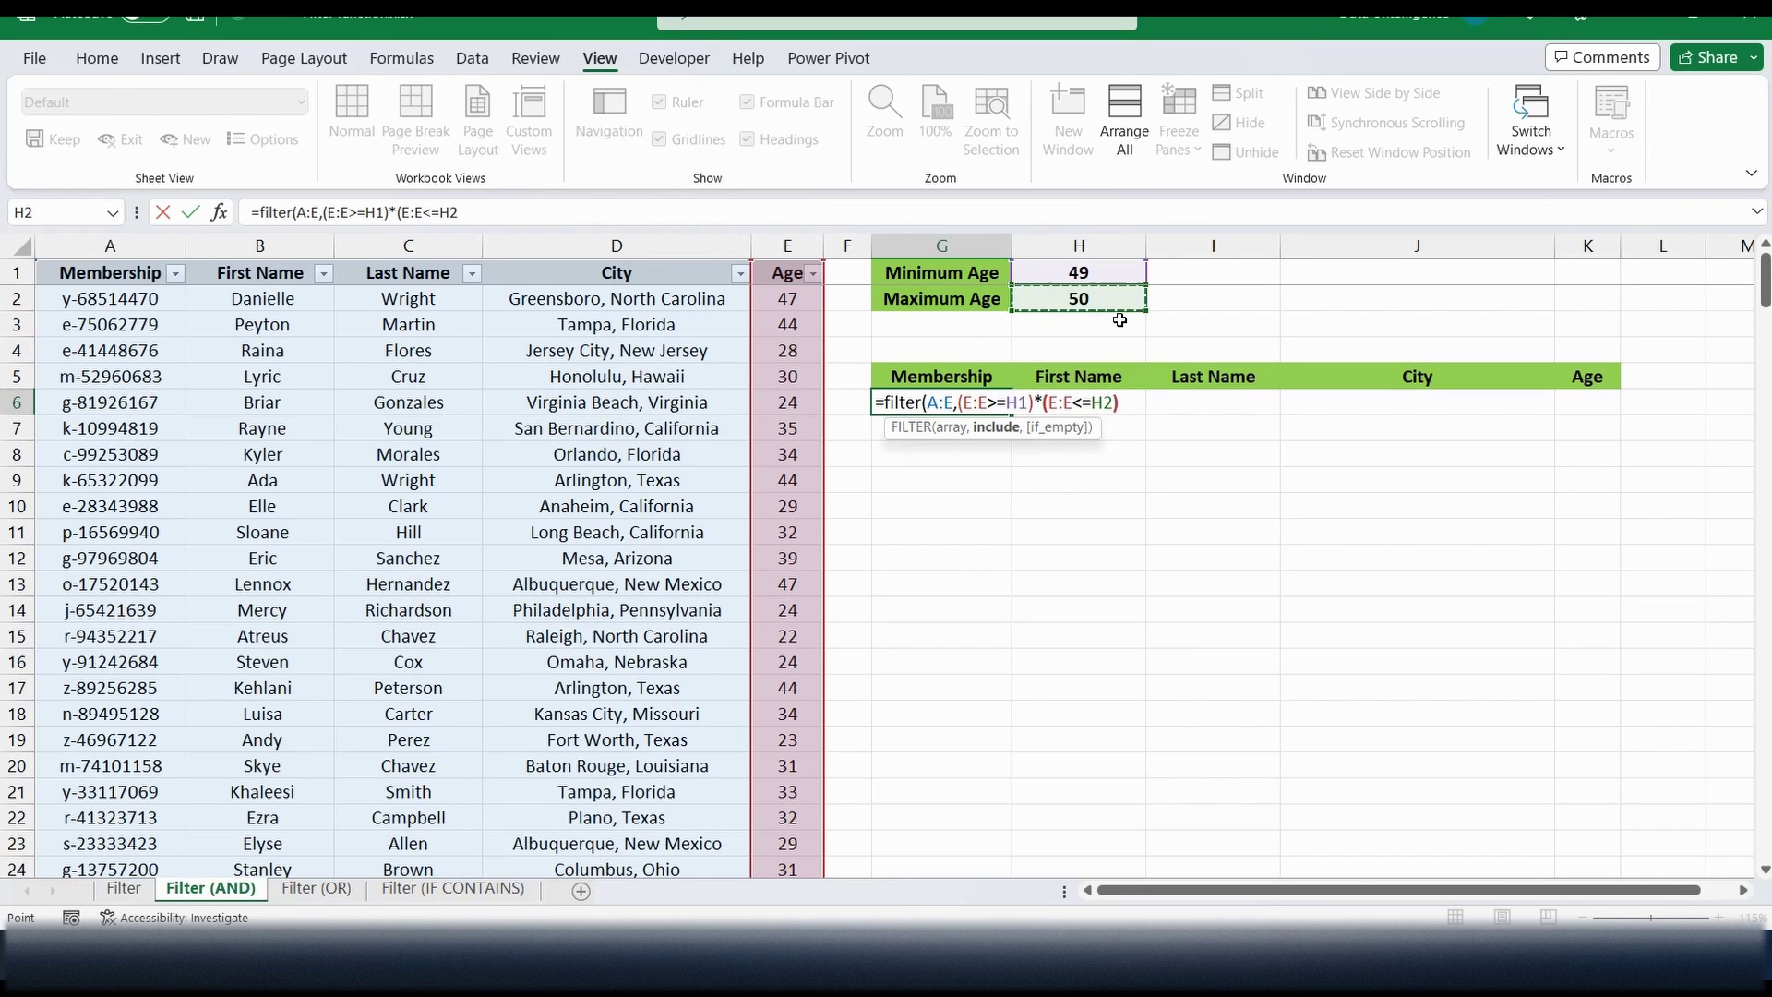
text(,)
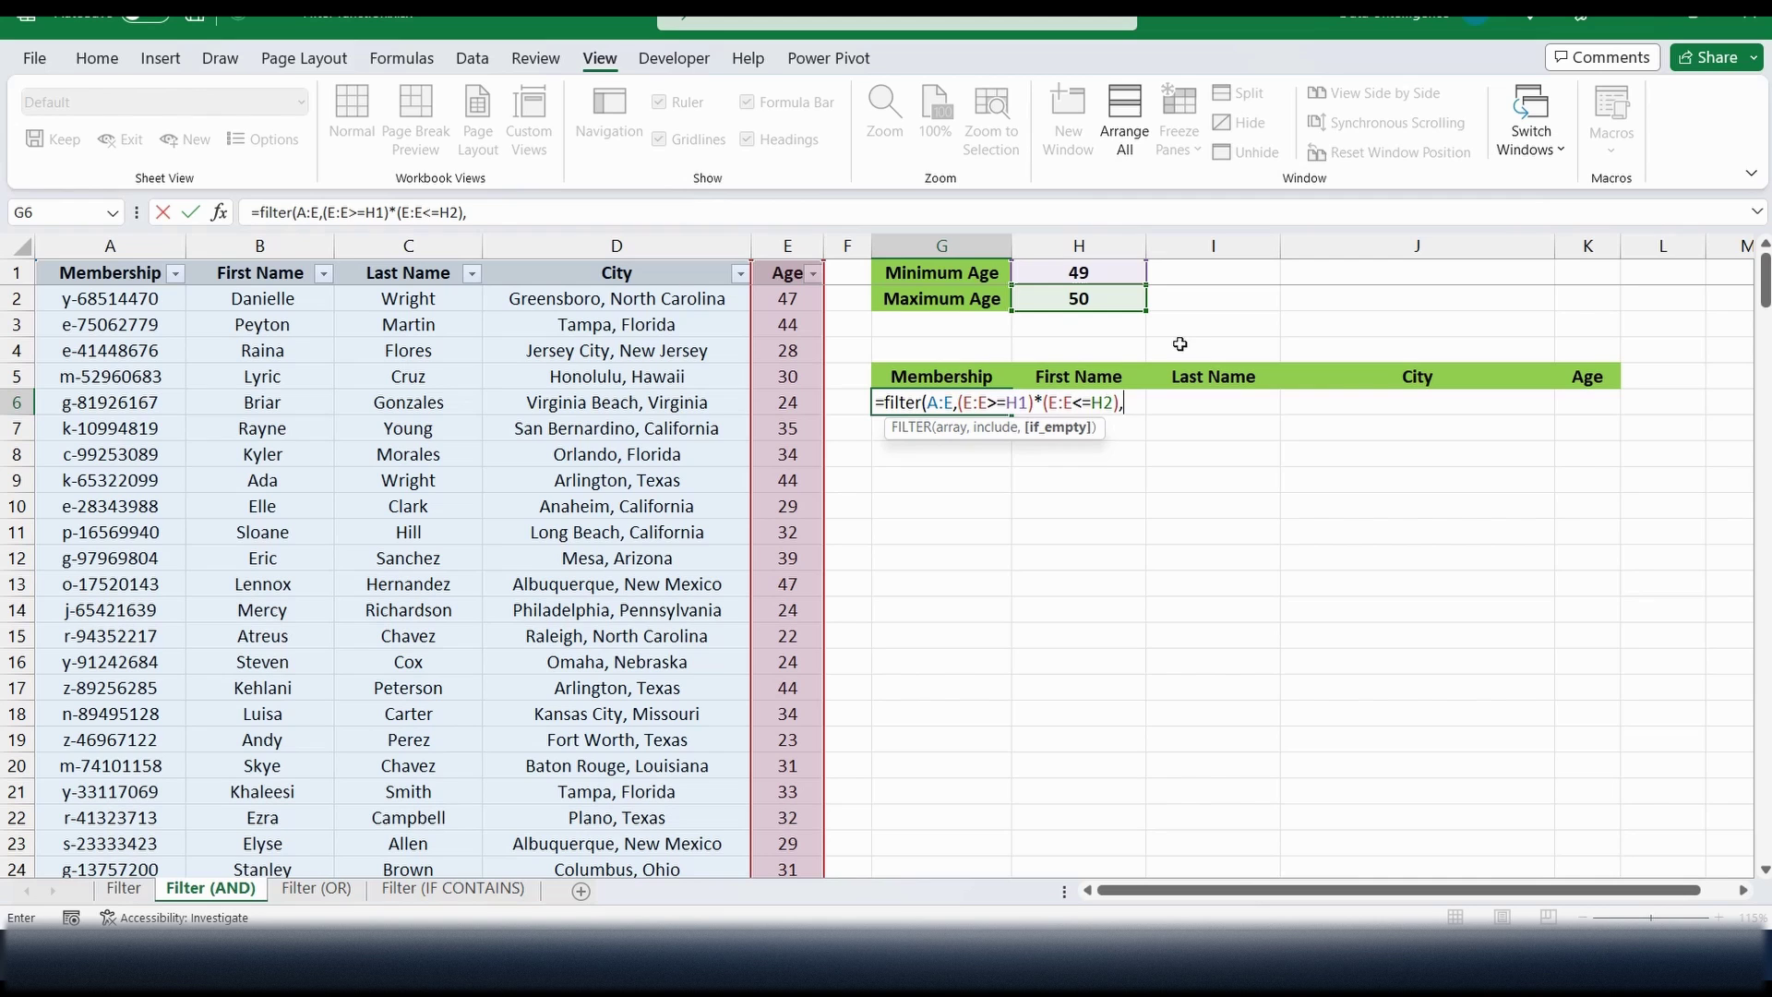
text("Nothing"))
Commit the age-range formula and lower the Minimum Age in H1 to 47.
key(Return)
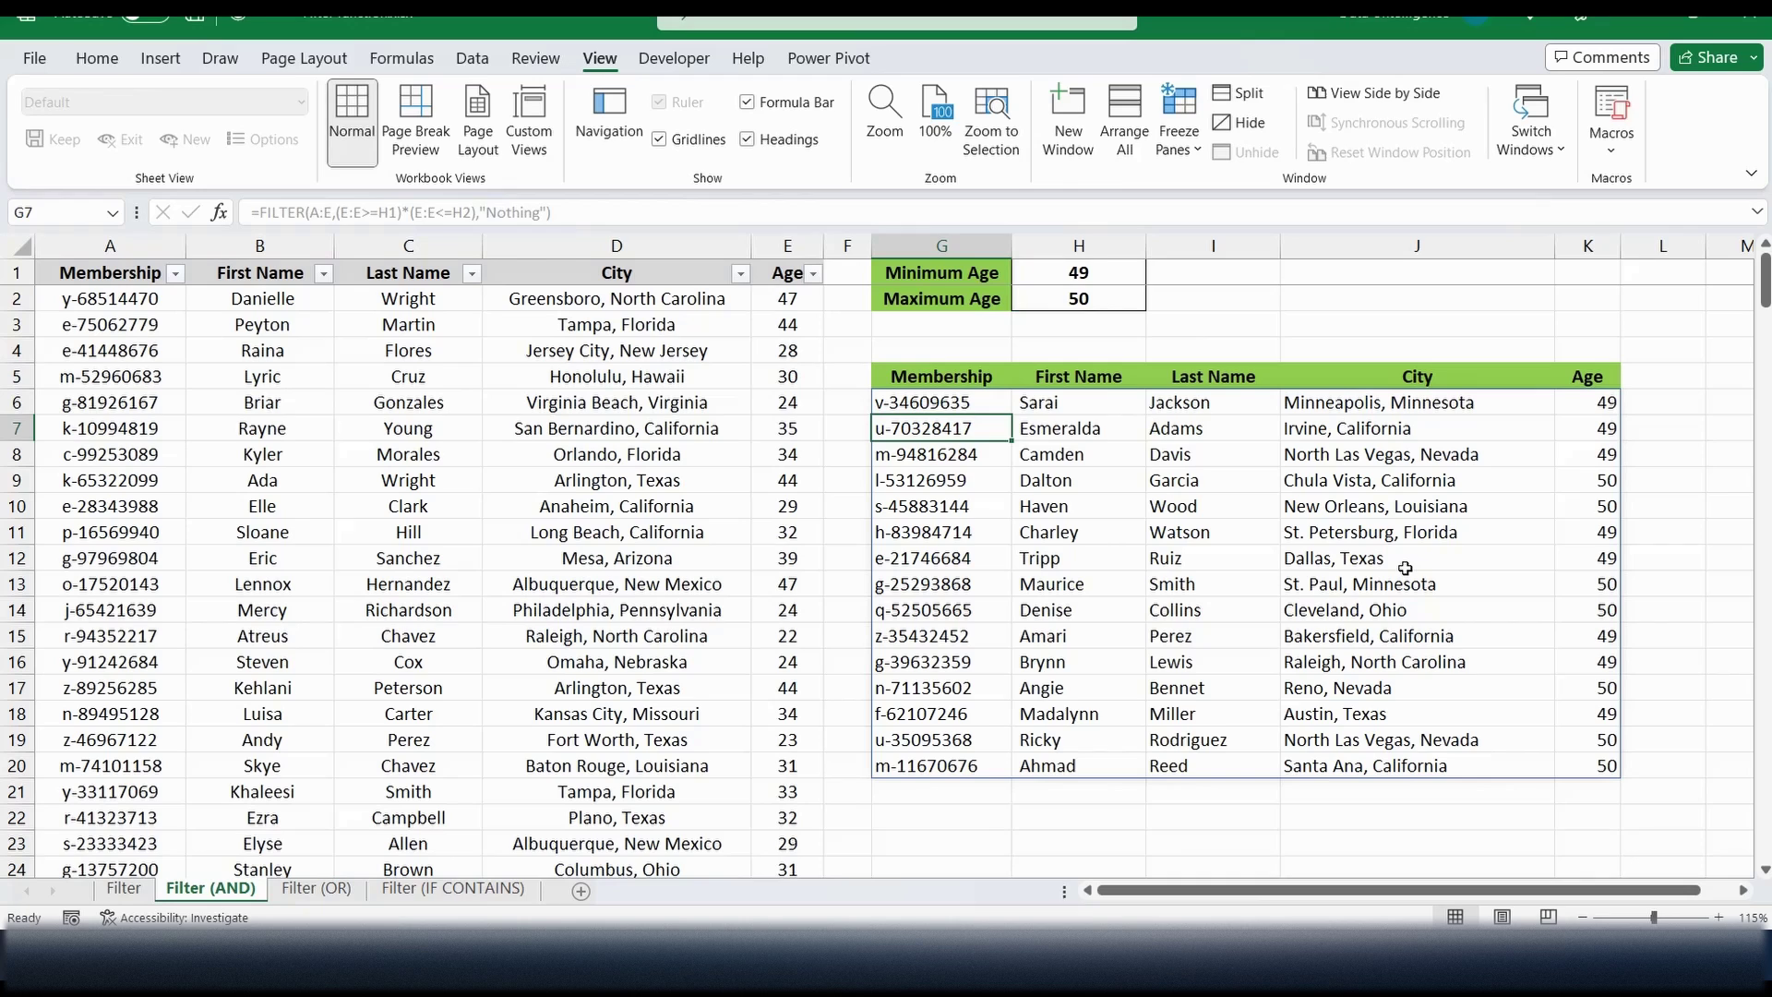
click(1708, 504)
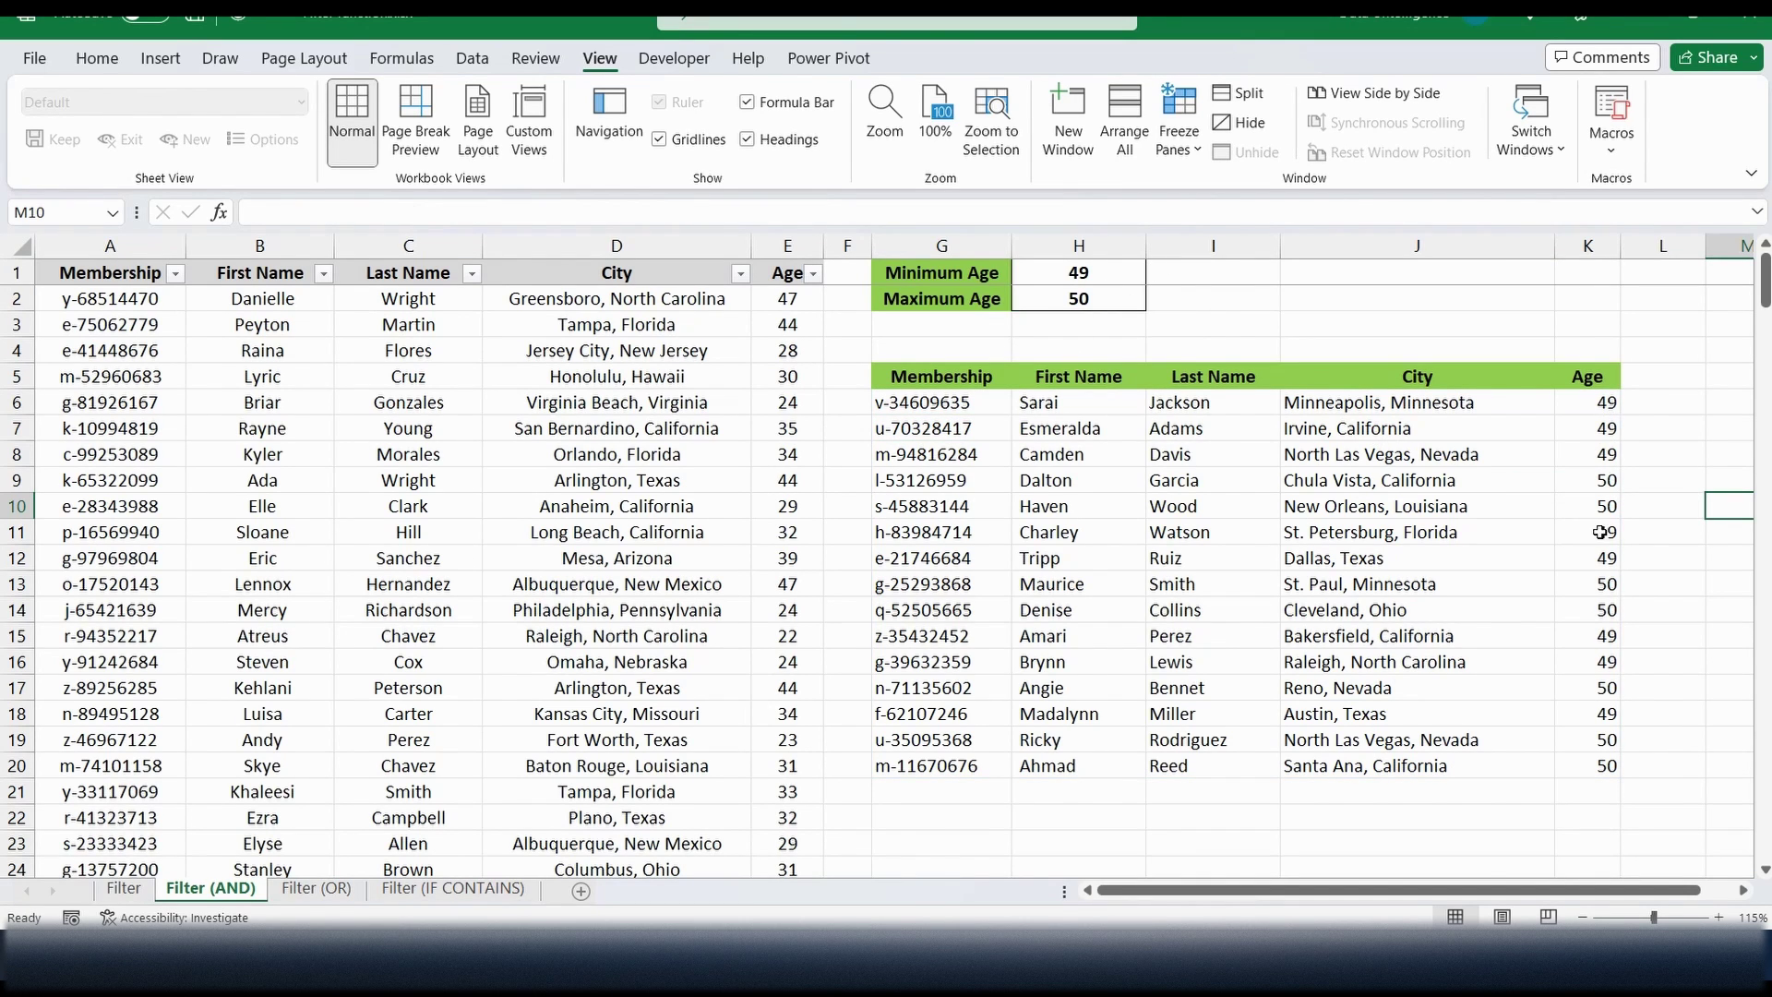
click(1092, 272)
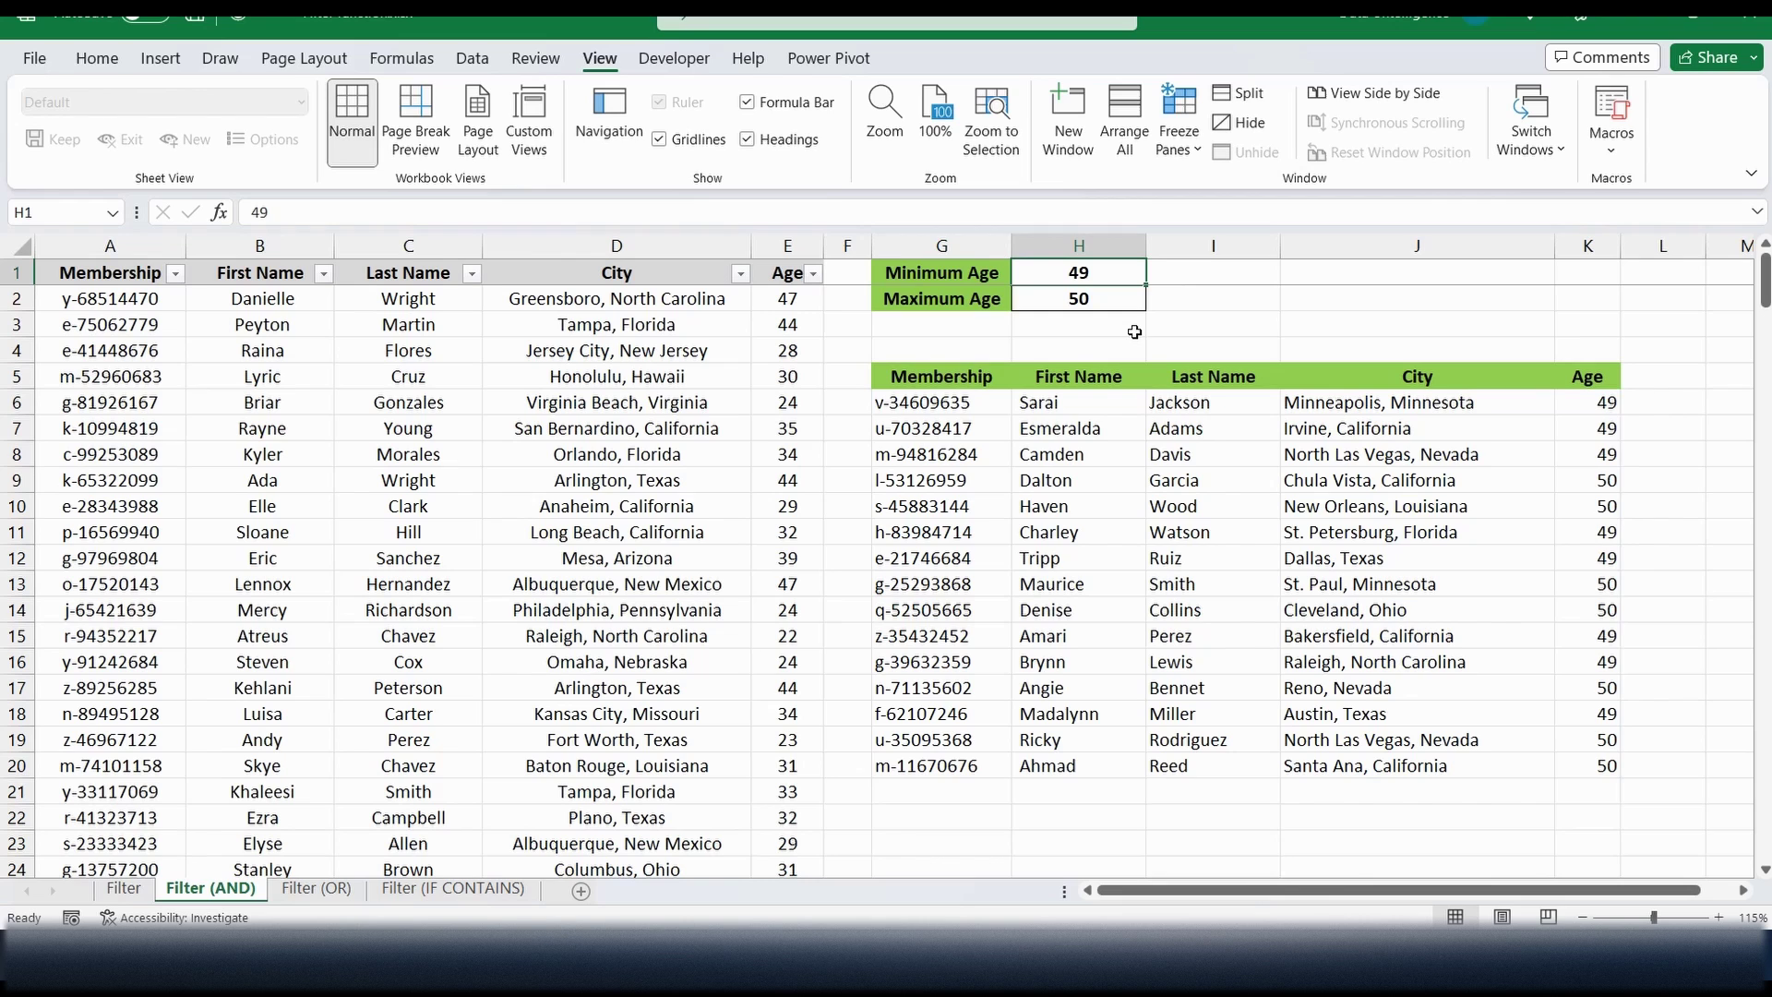
text(47)
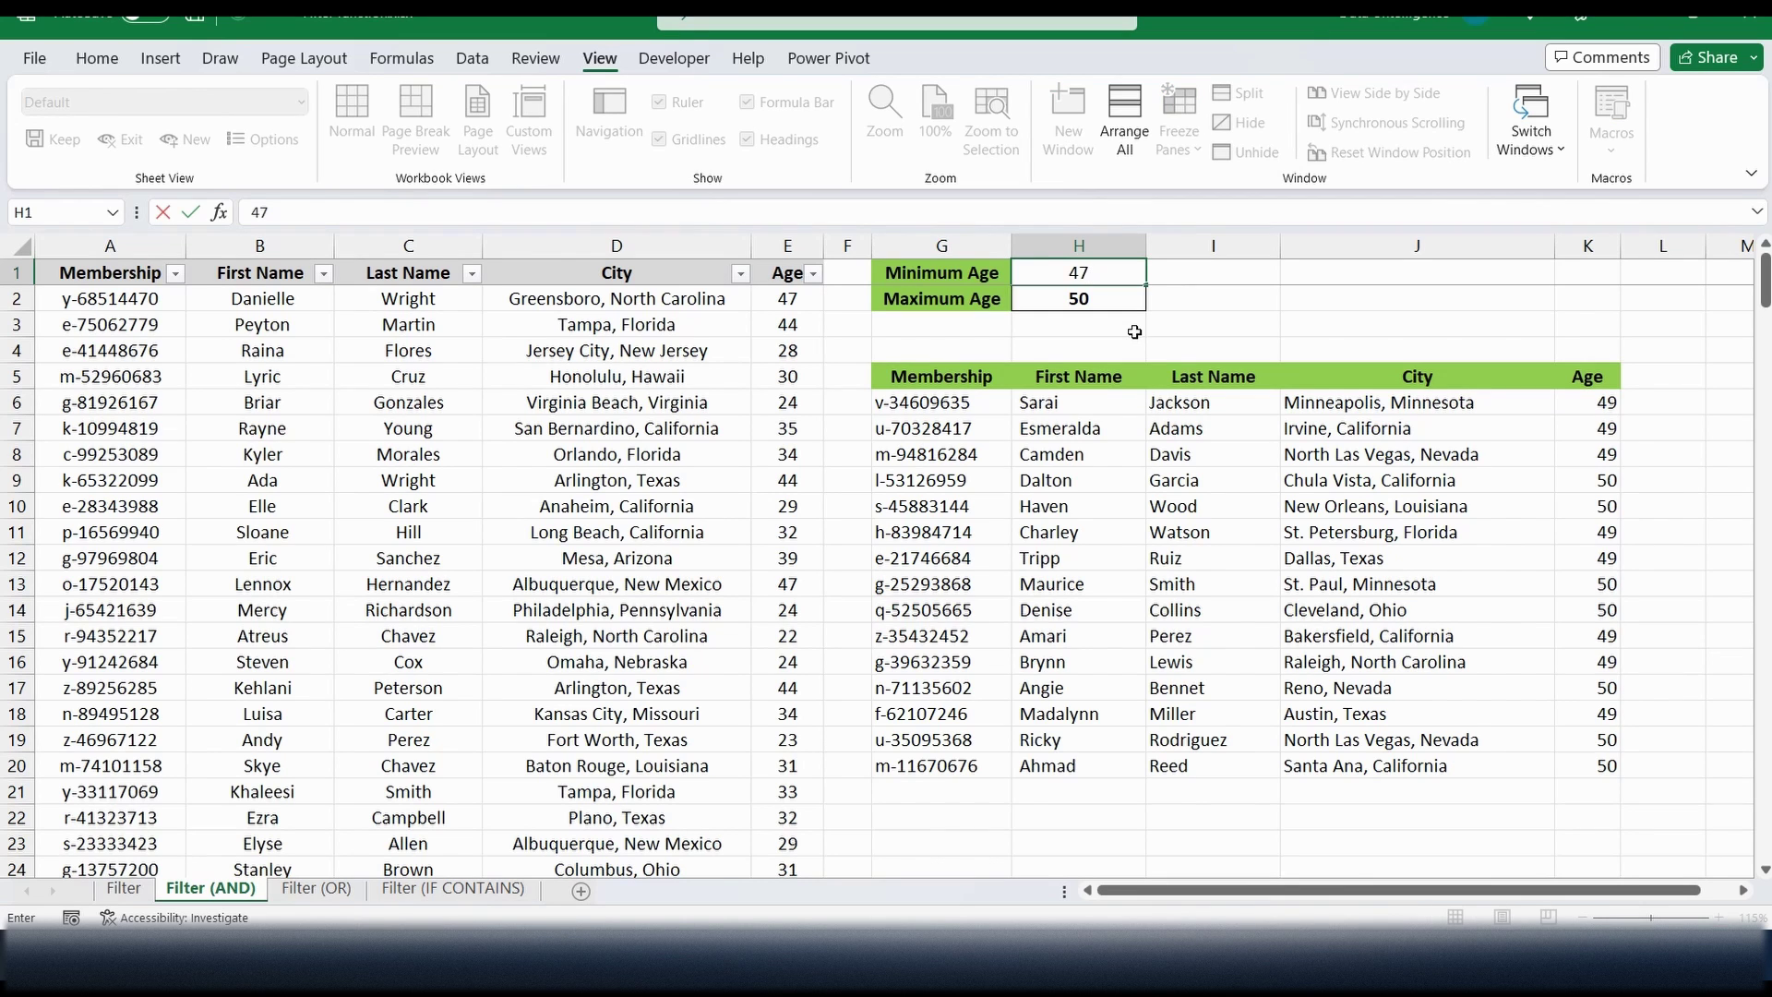
click(1290, 455)
scroll(1674, 528, down, 2)
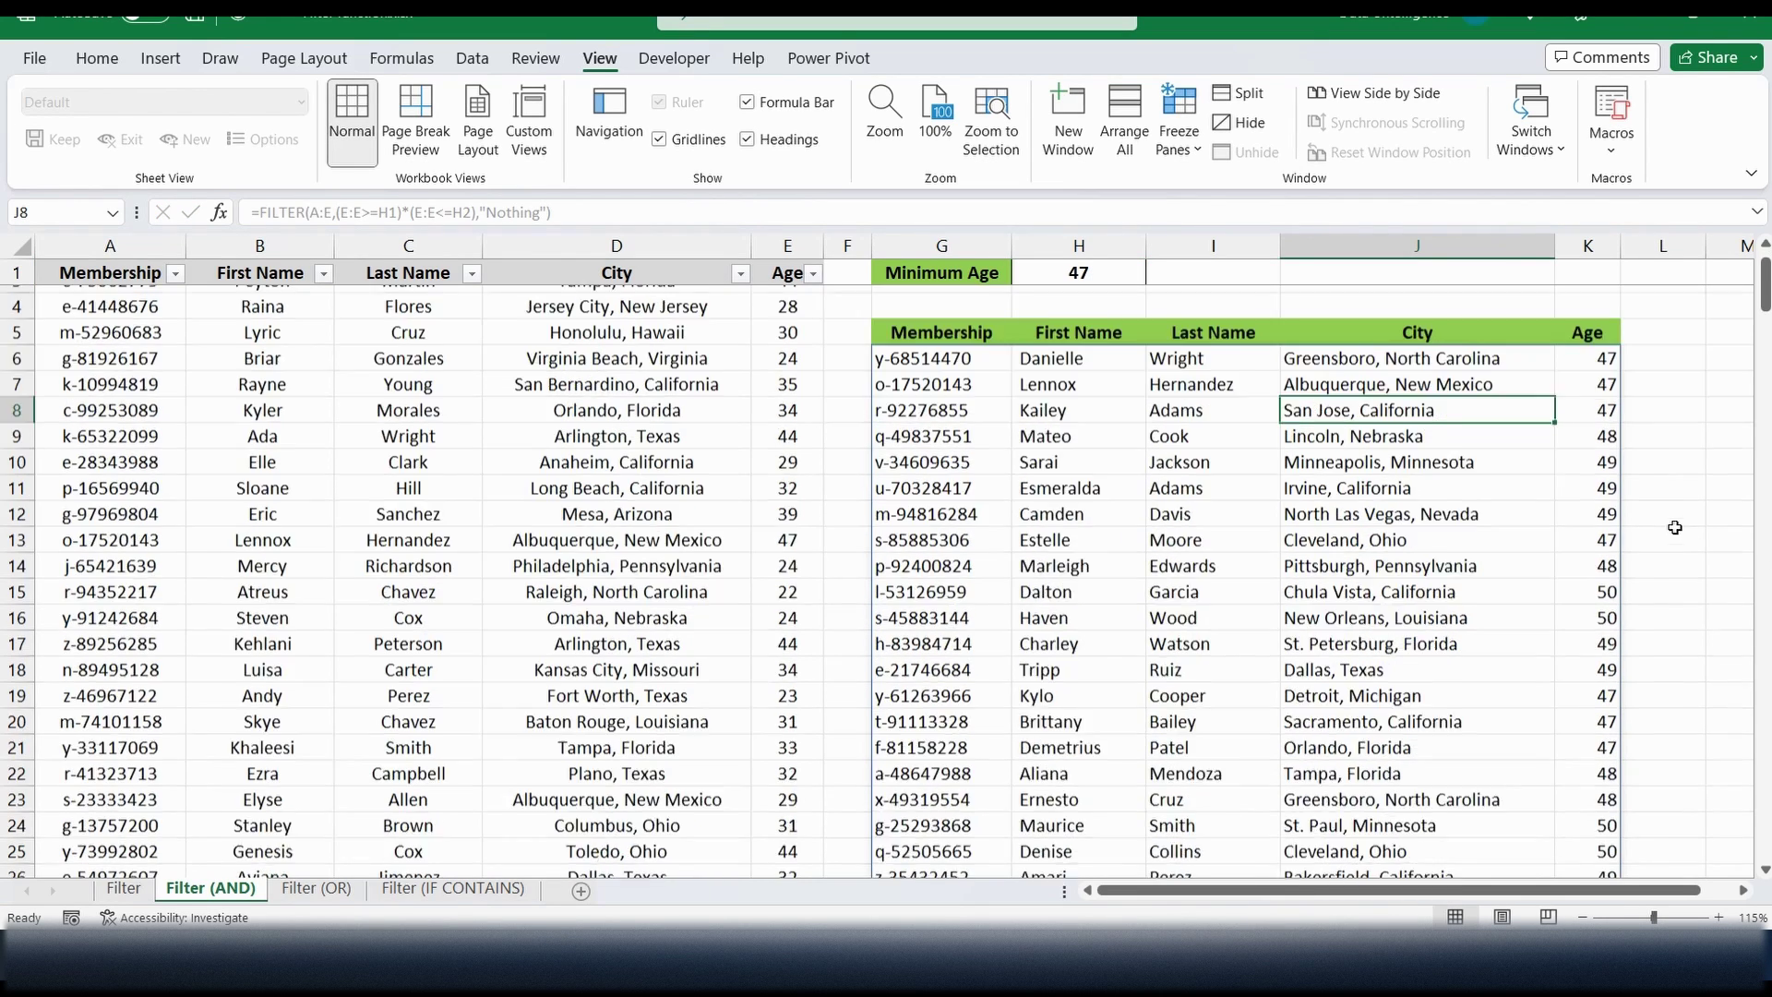
scroll(1674, 528, up, 2)
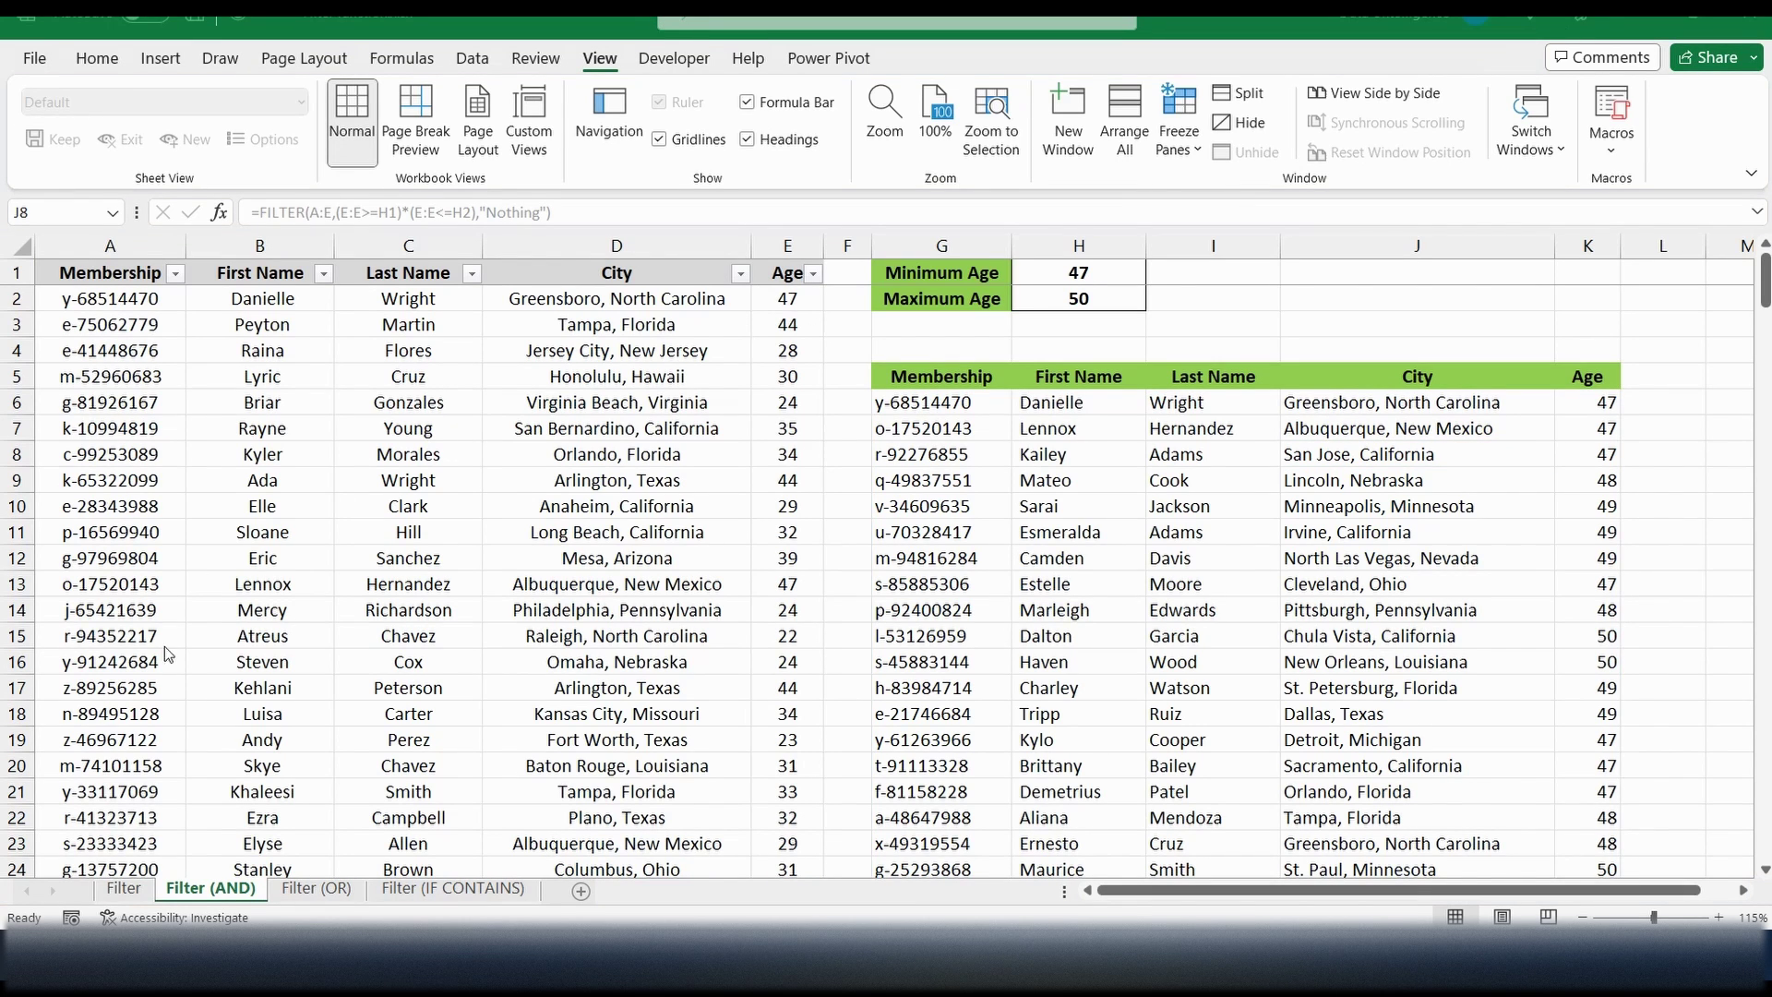
On the Filter (OR) sheet, clear the old results in G6:L20.
click(330, 889)
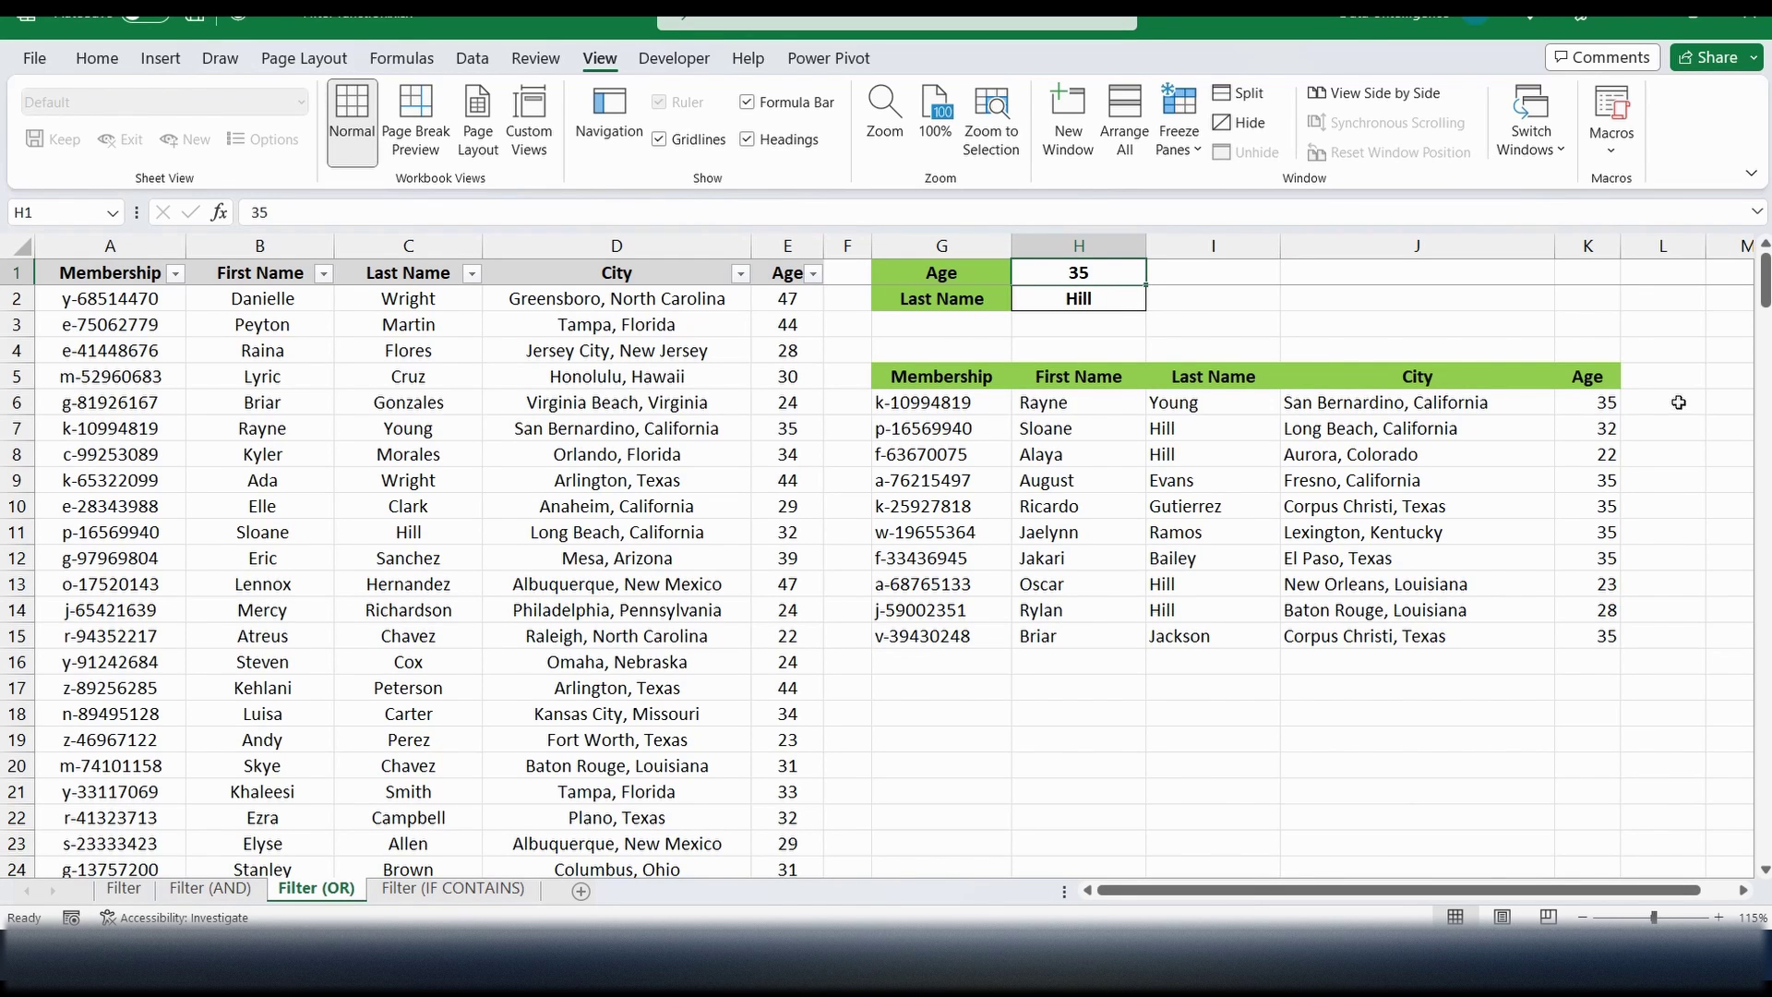
drag(1685, 401, 938, 762)
key(Delete)
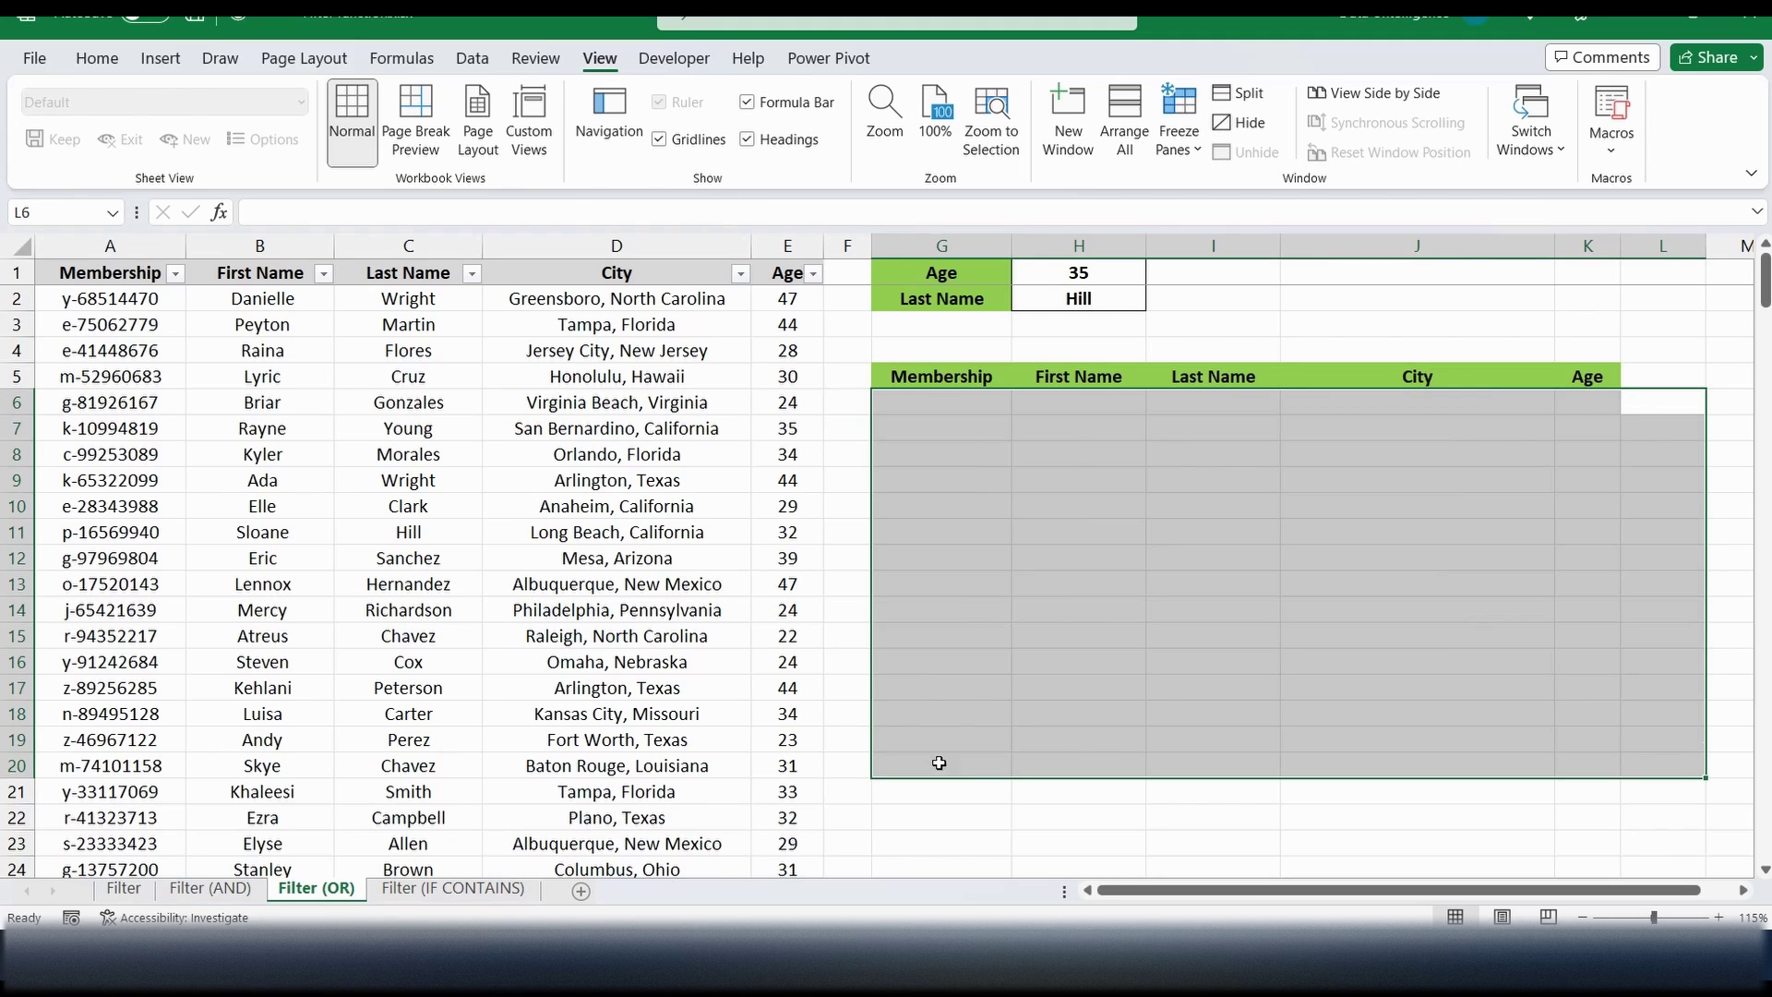
In G6 start a FILTER formula over A:E with the age condition E:E=H1.
click(956, 396)
double_click(956, 397)
text(=filter()
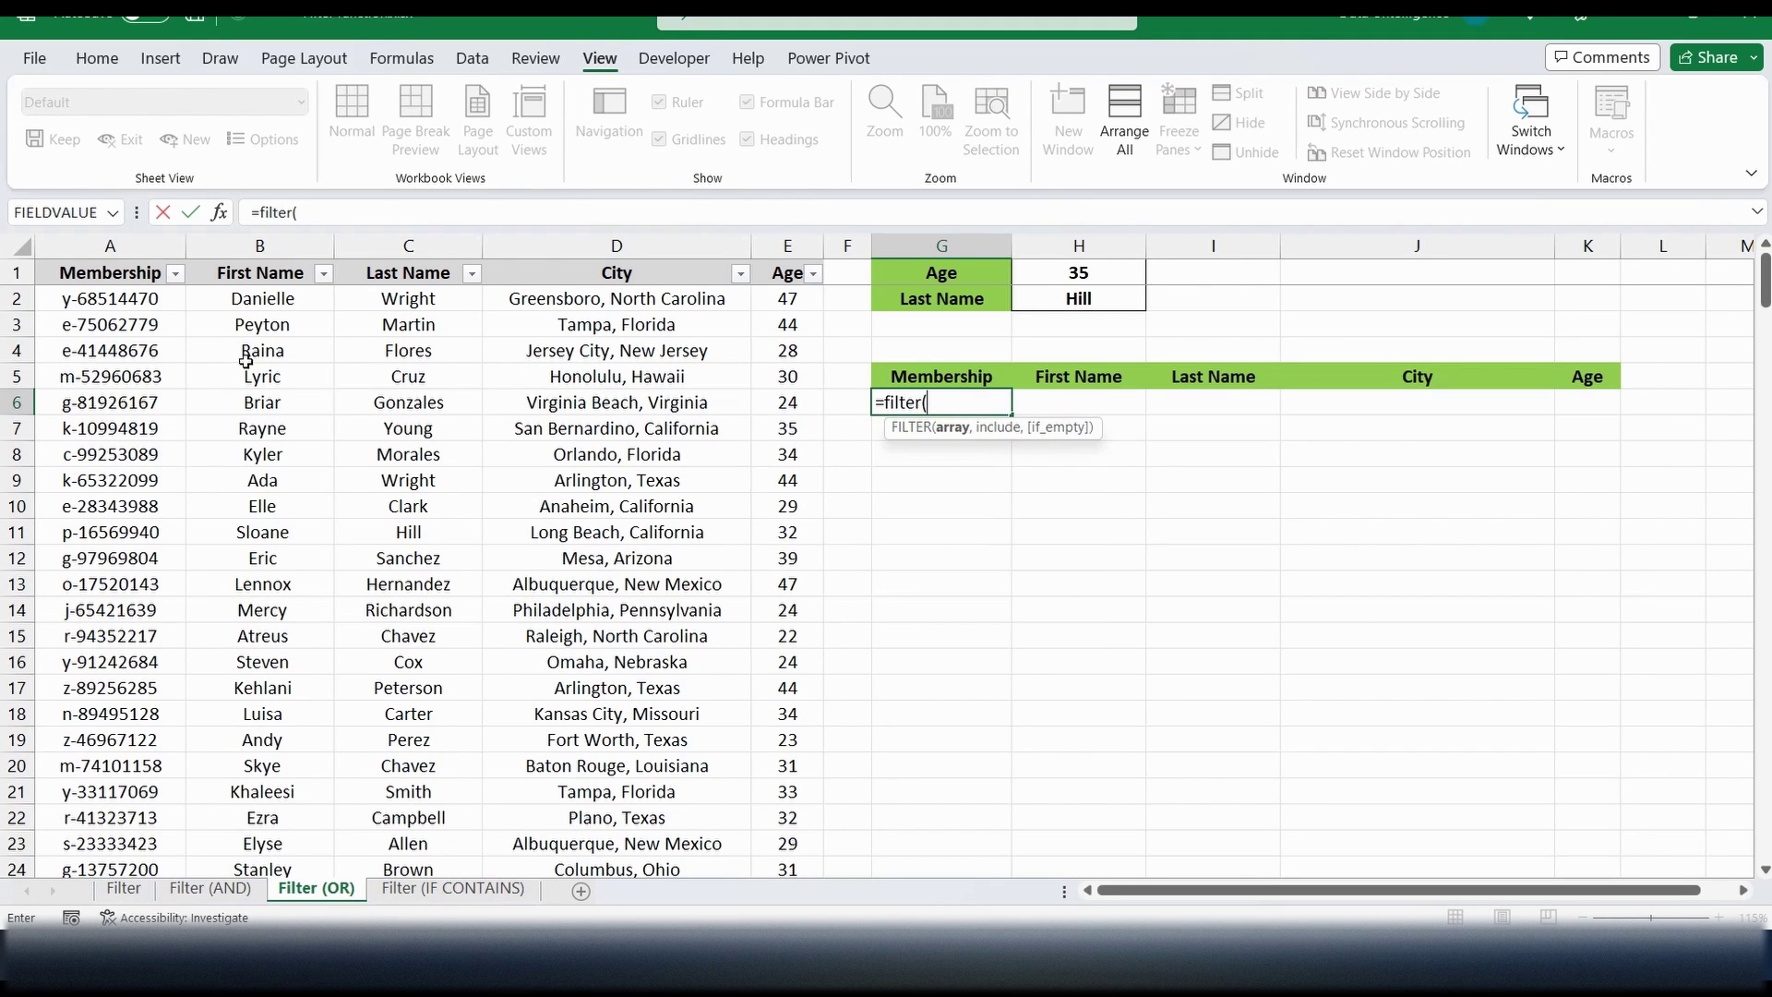
drag(115, 245, 752, 231)
text(,)
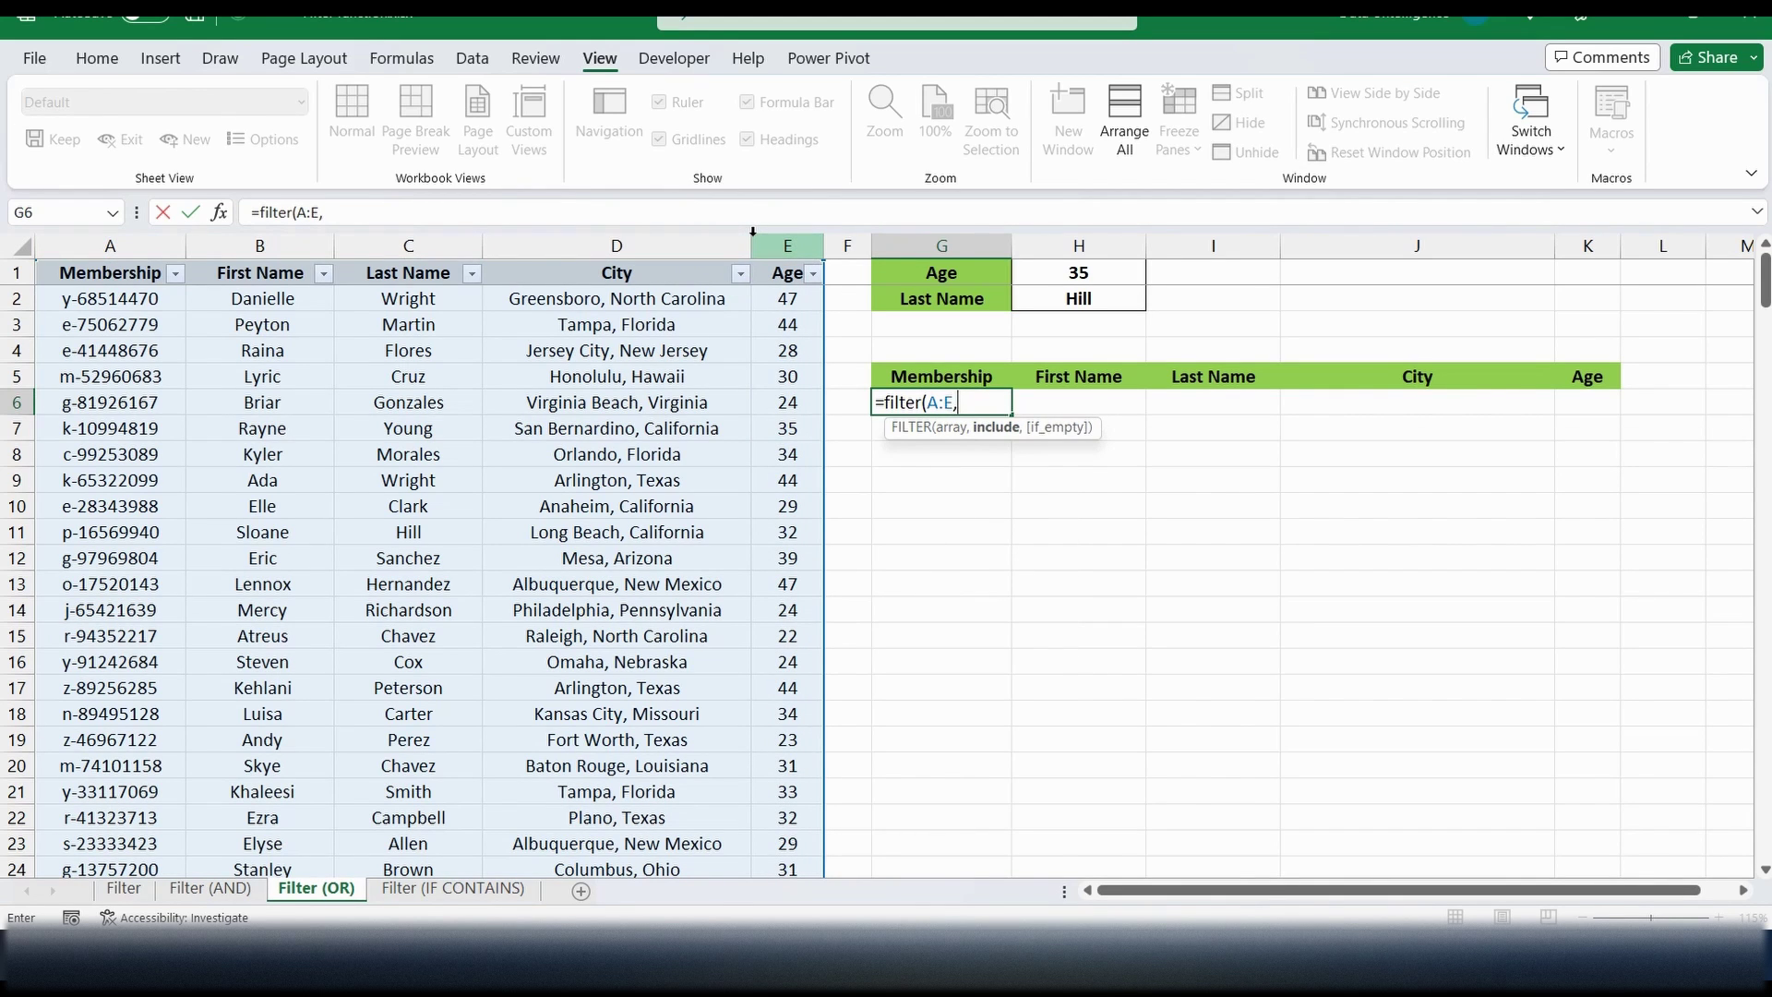
text(()
click(789, 243)
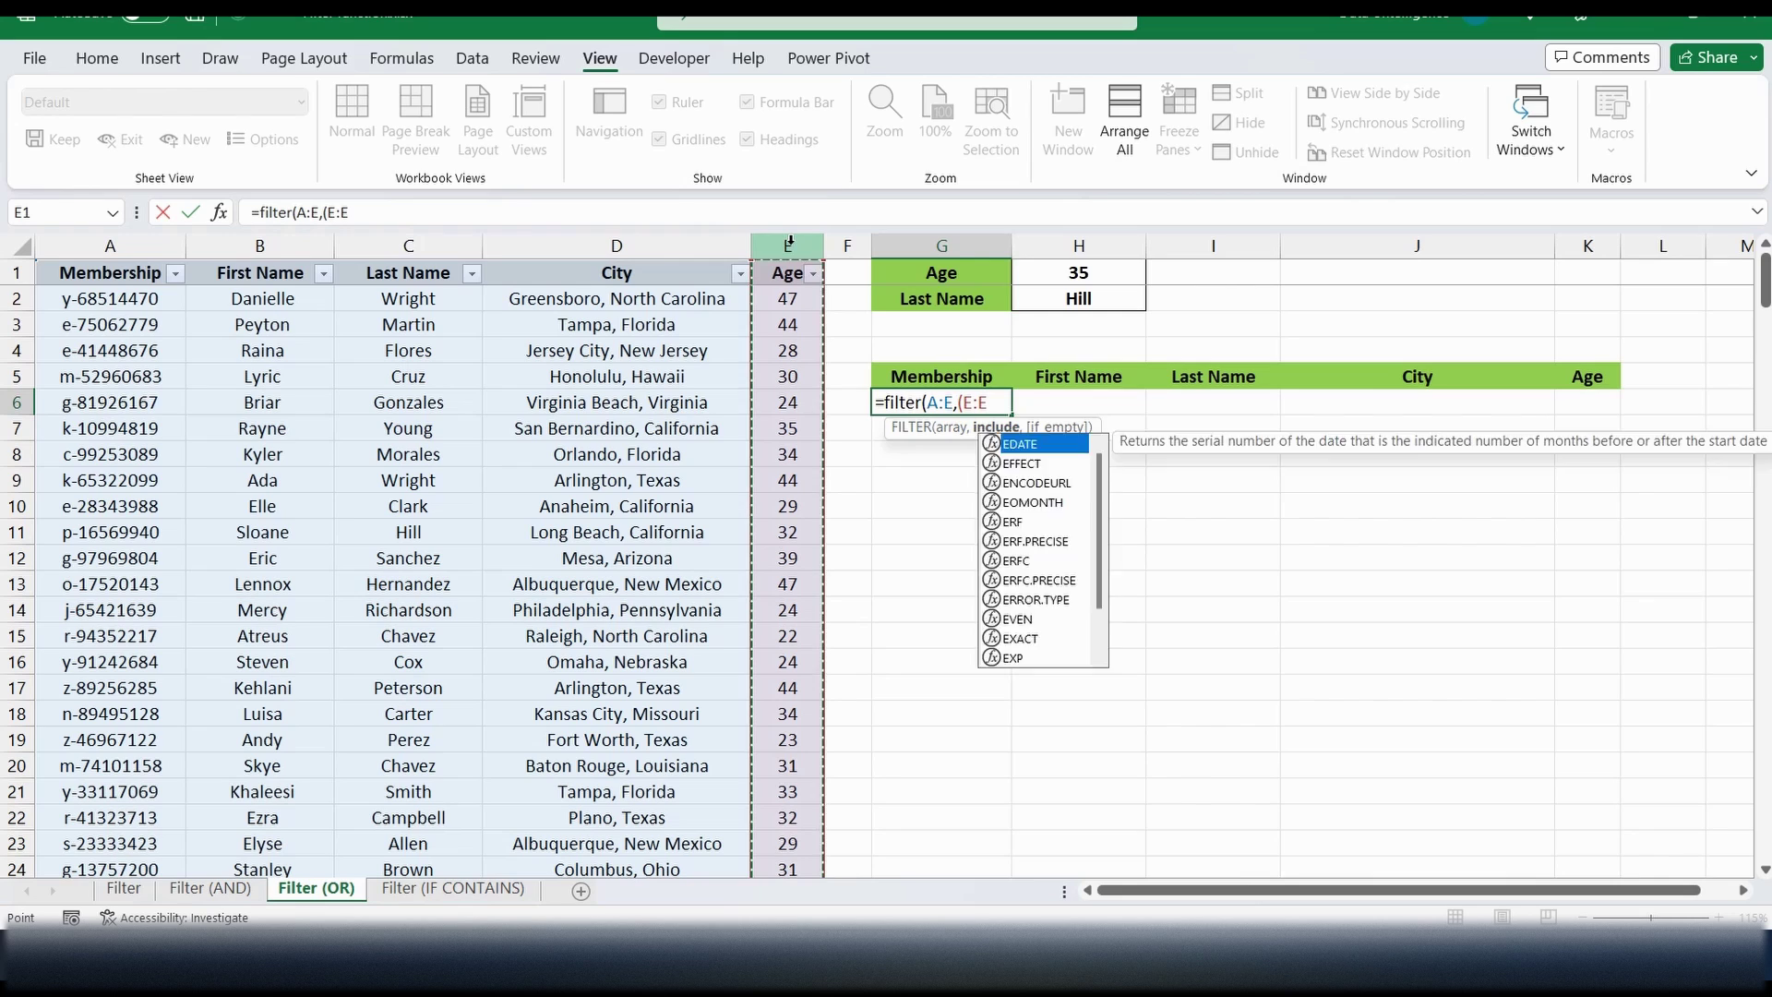
text(=)
click(1104, 276)
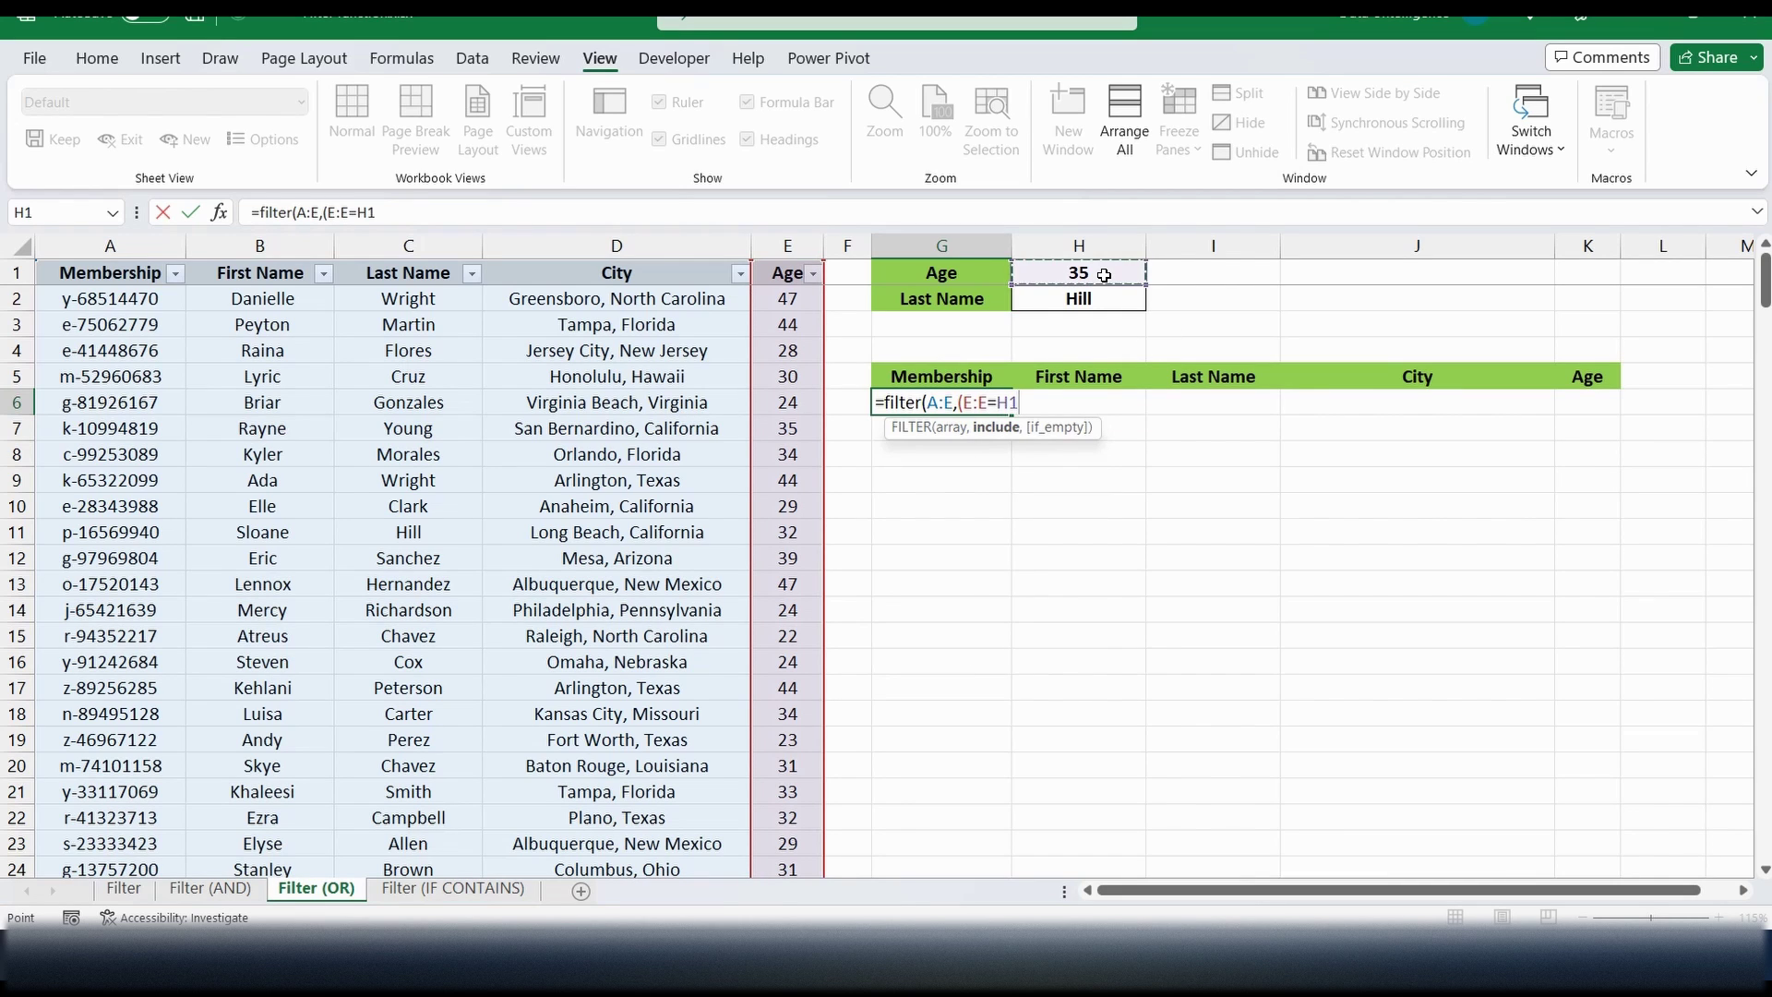
text()+()
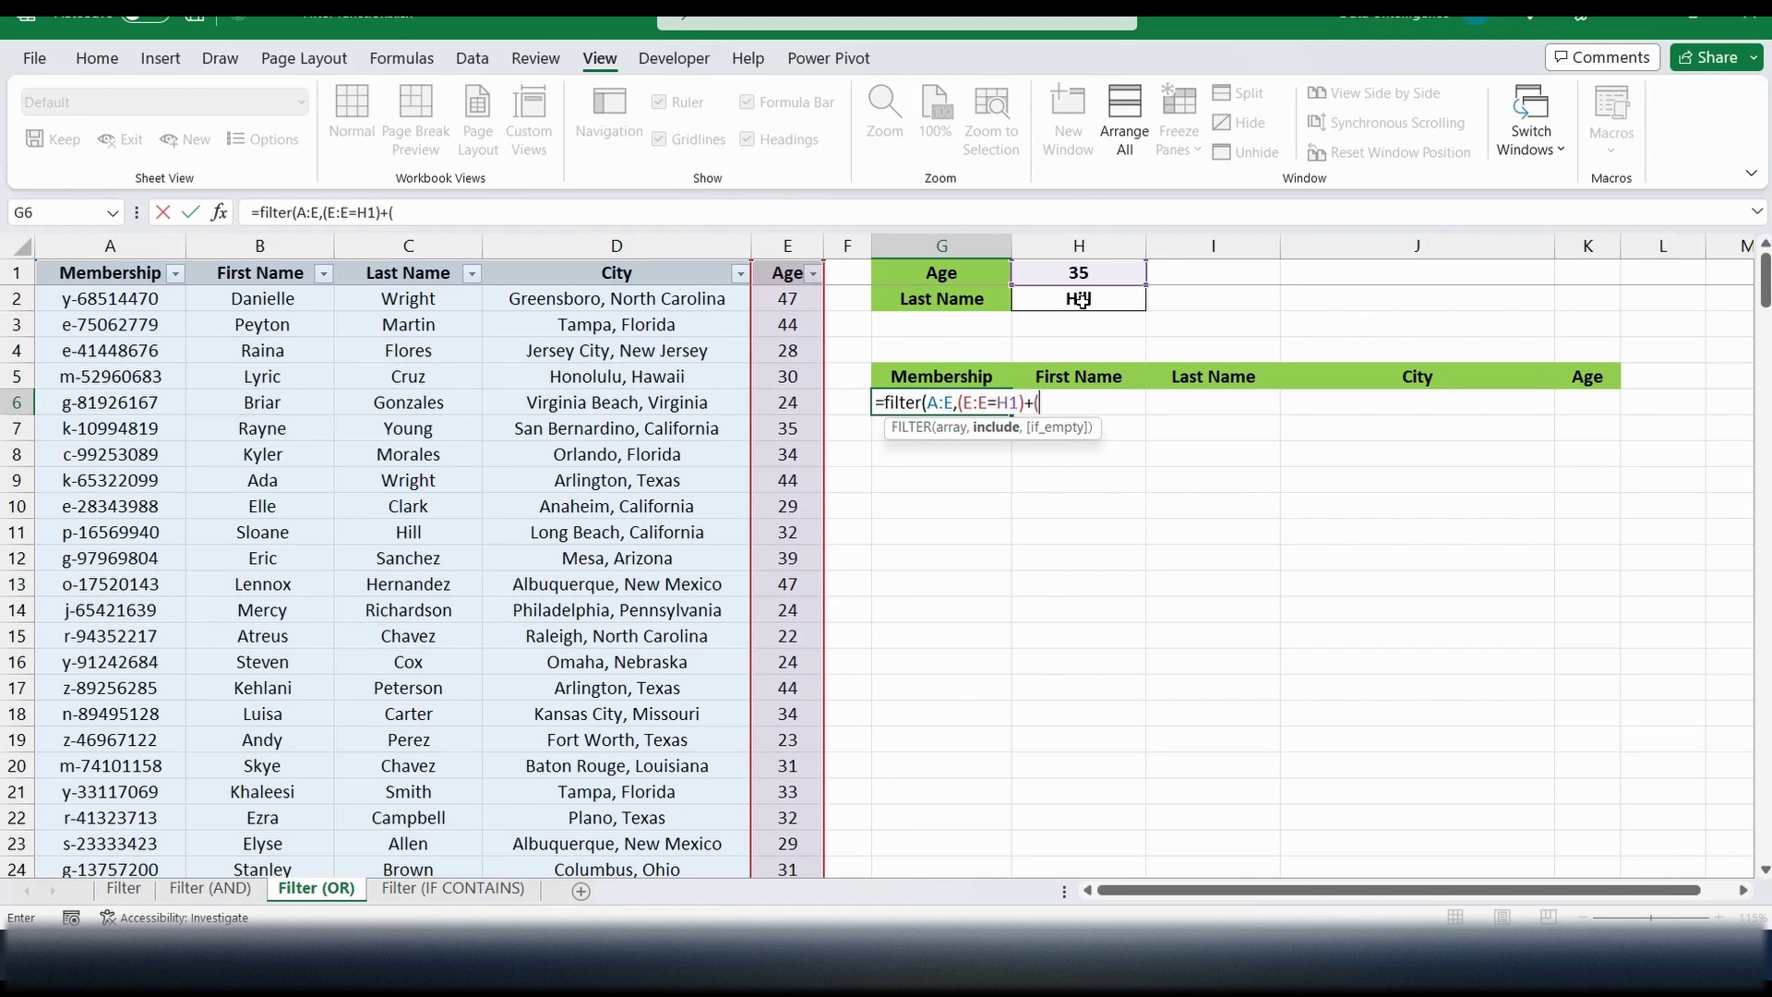
Add the last-name condition C:C=H2 and begin the "Nothing" fallback text.
click(408, 244)
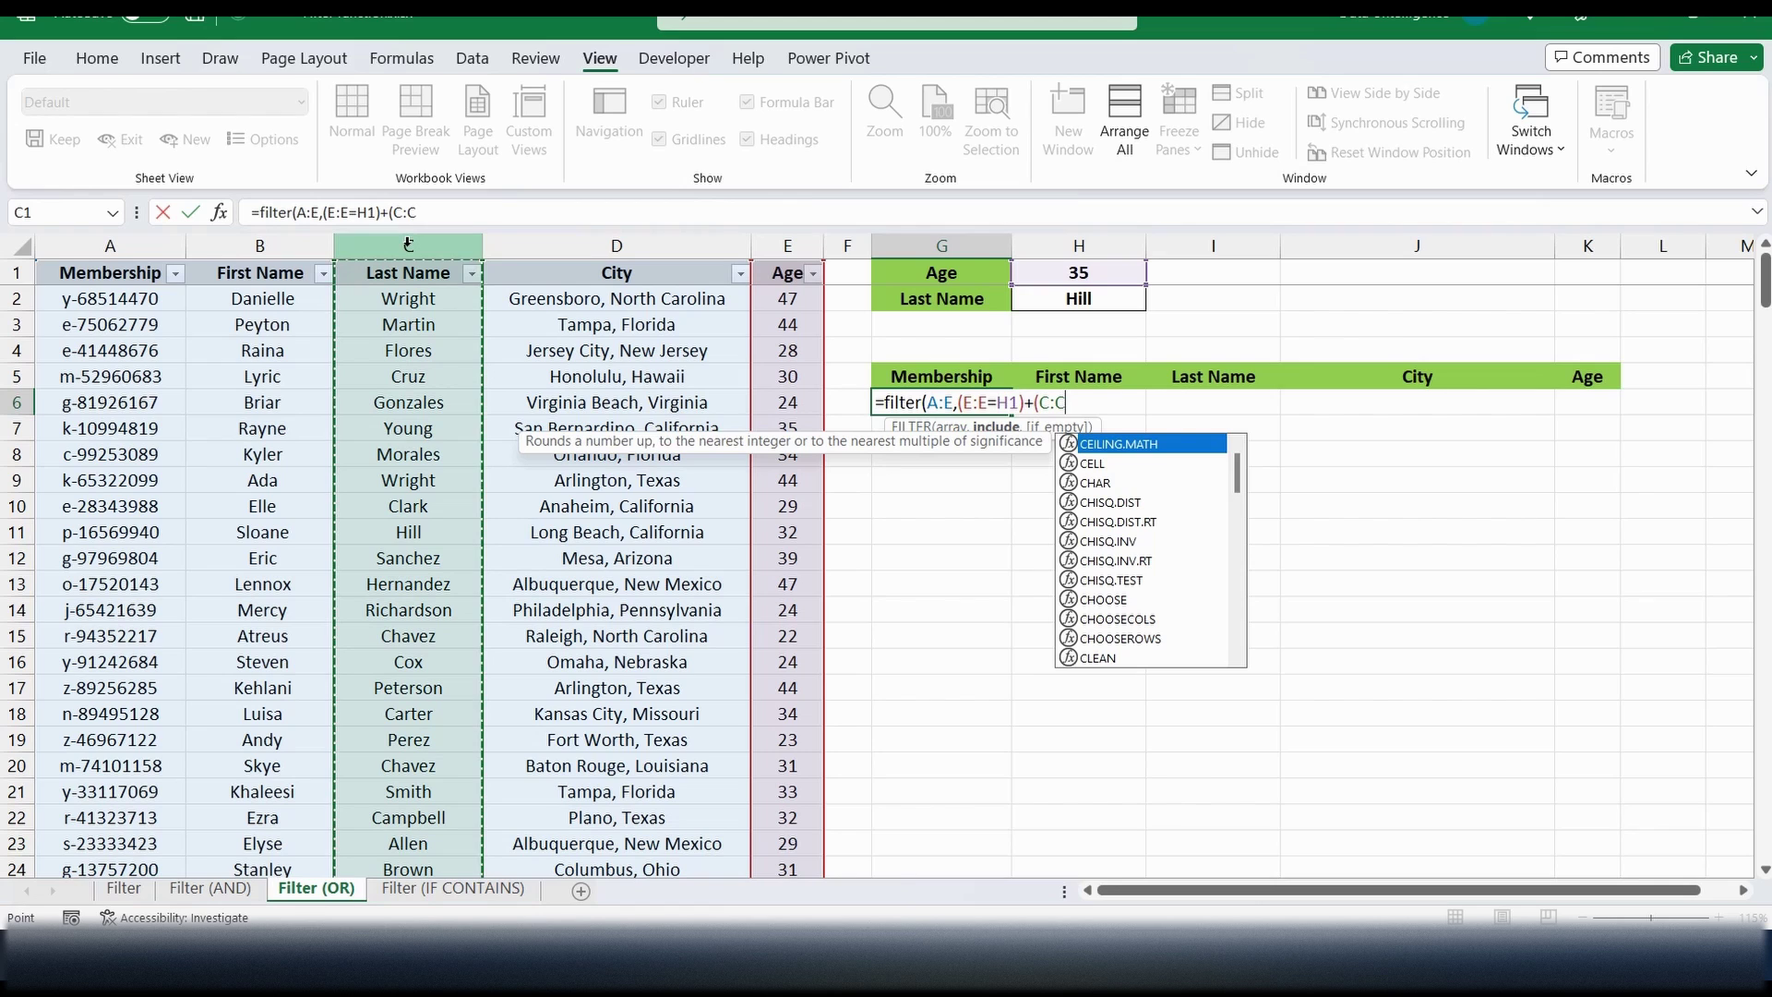
text(=)
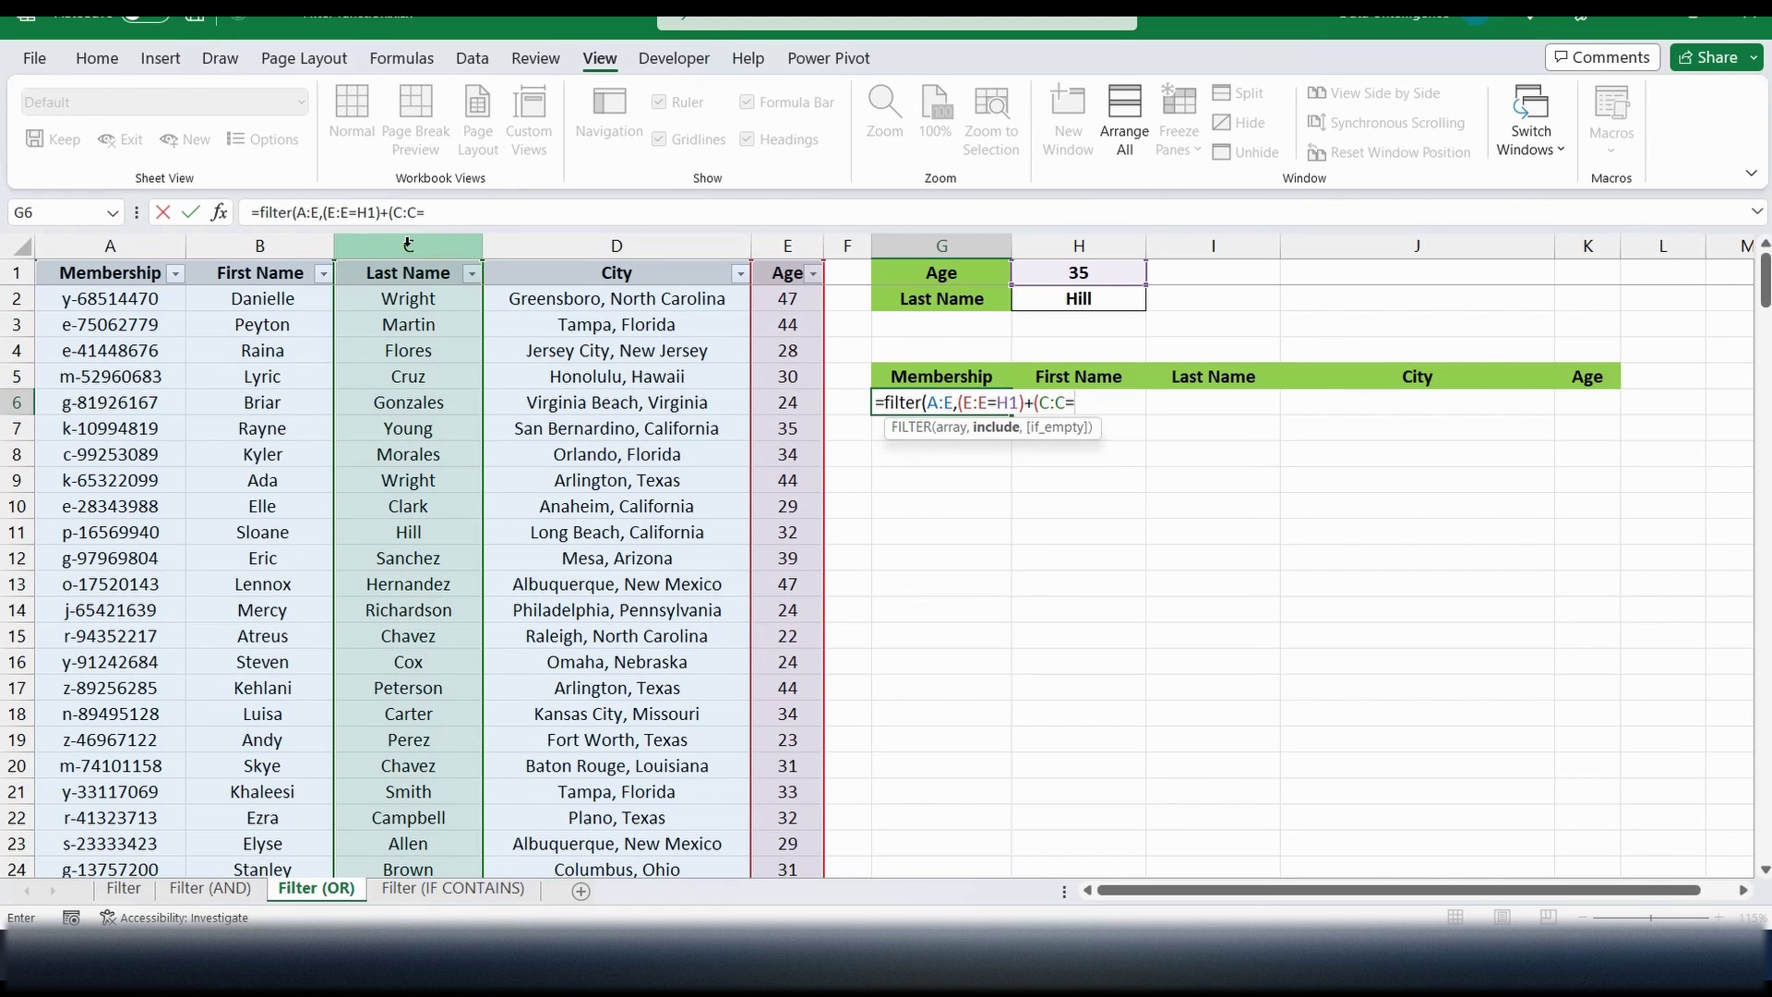
click(1079, 297)
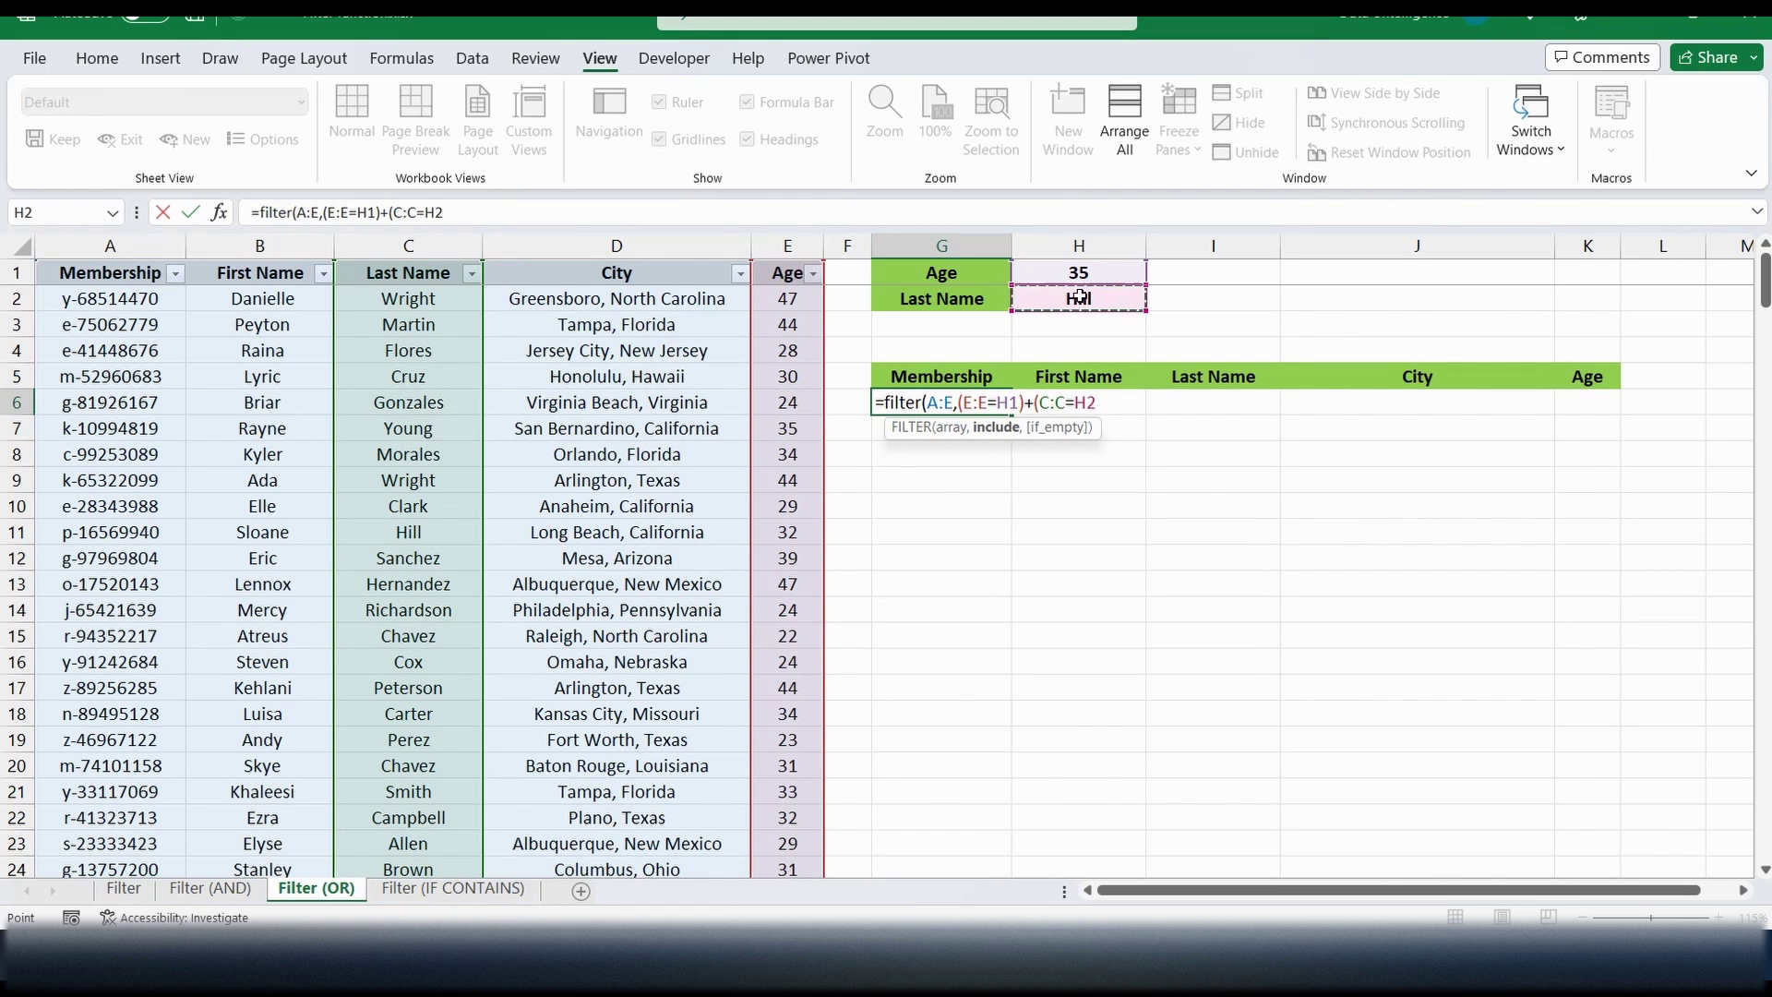
text(),)
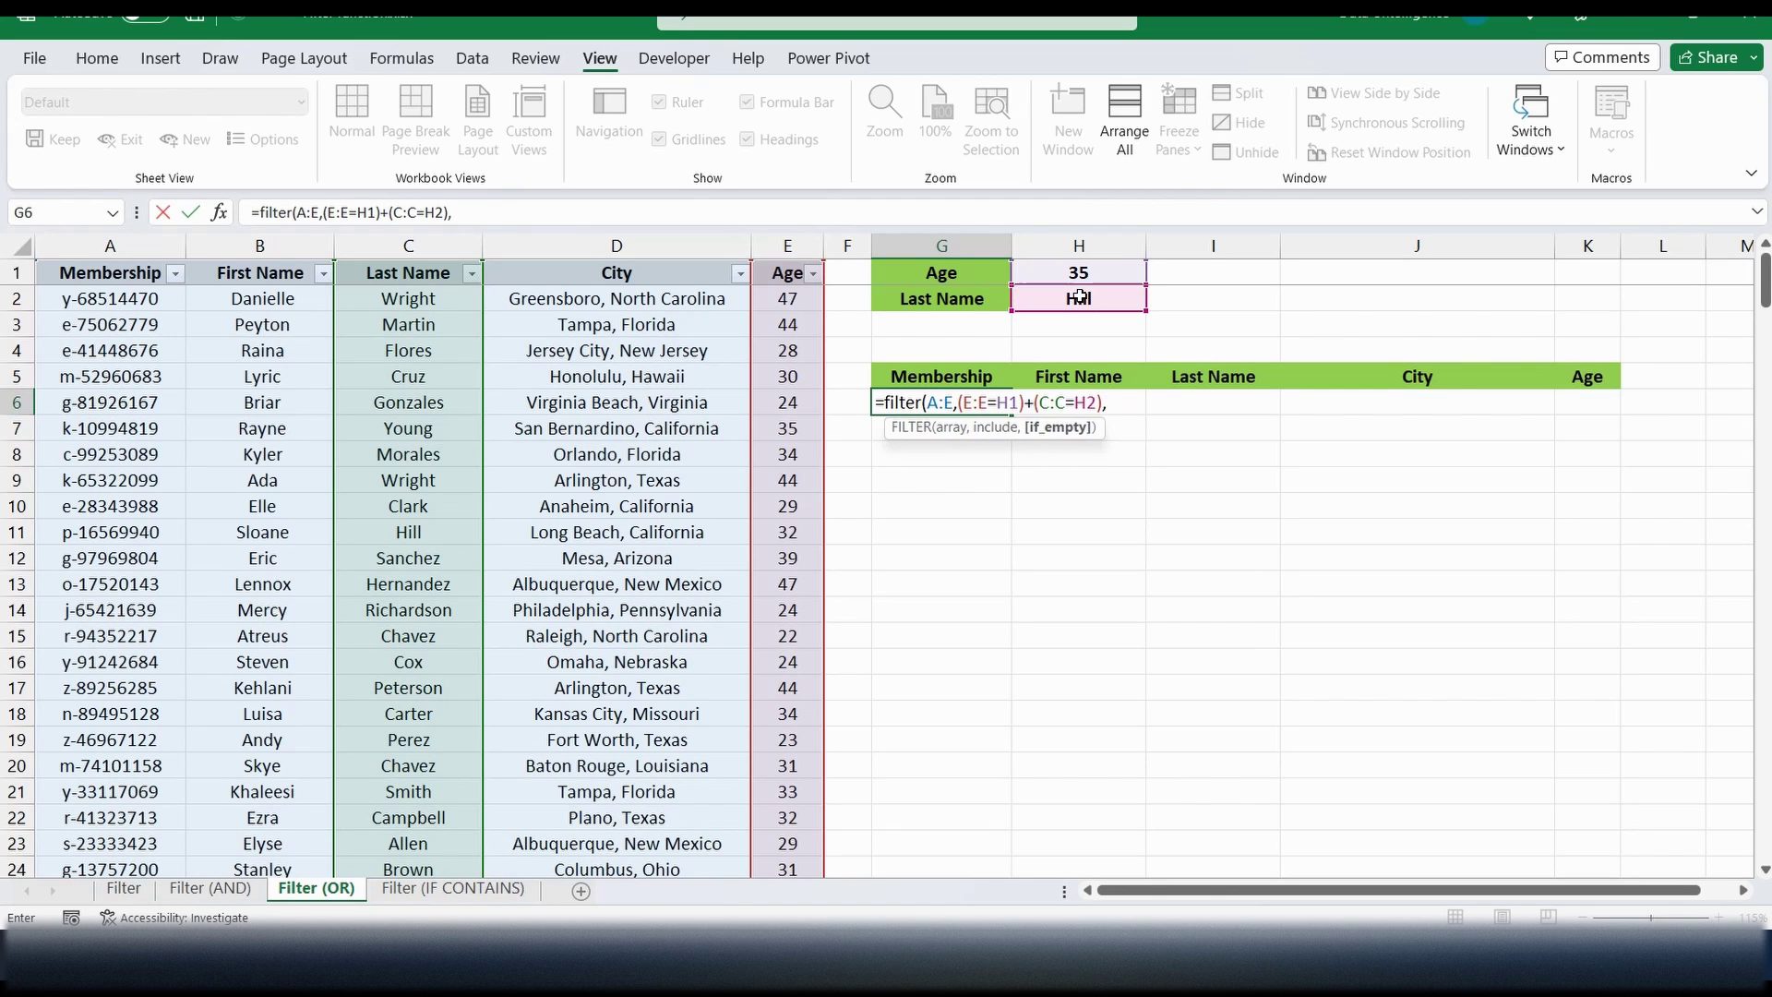
text("Nothing)
text("))
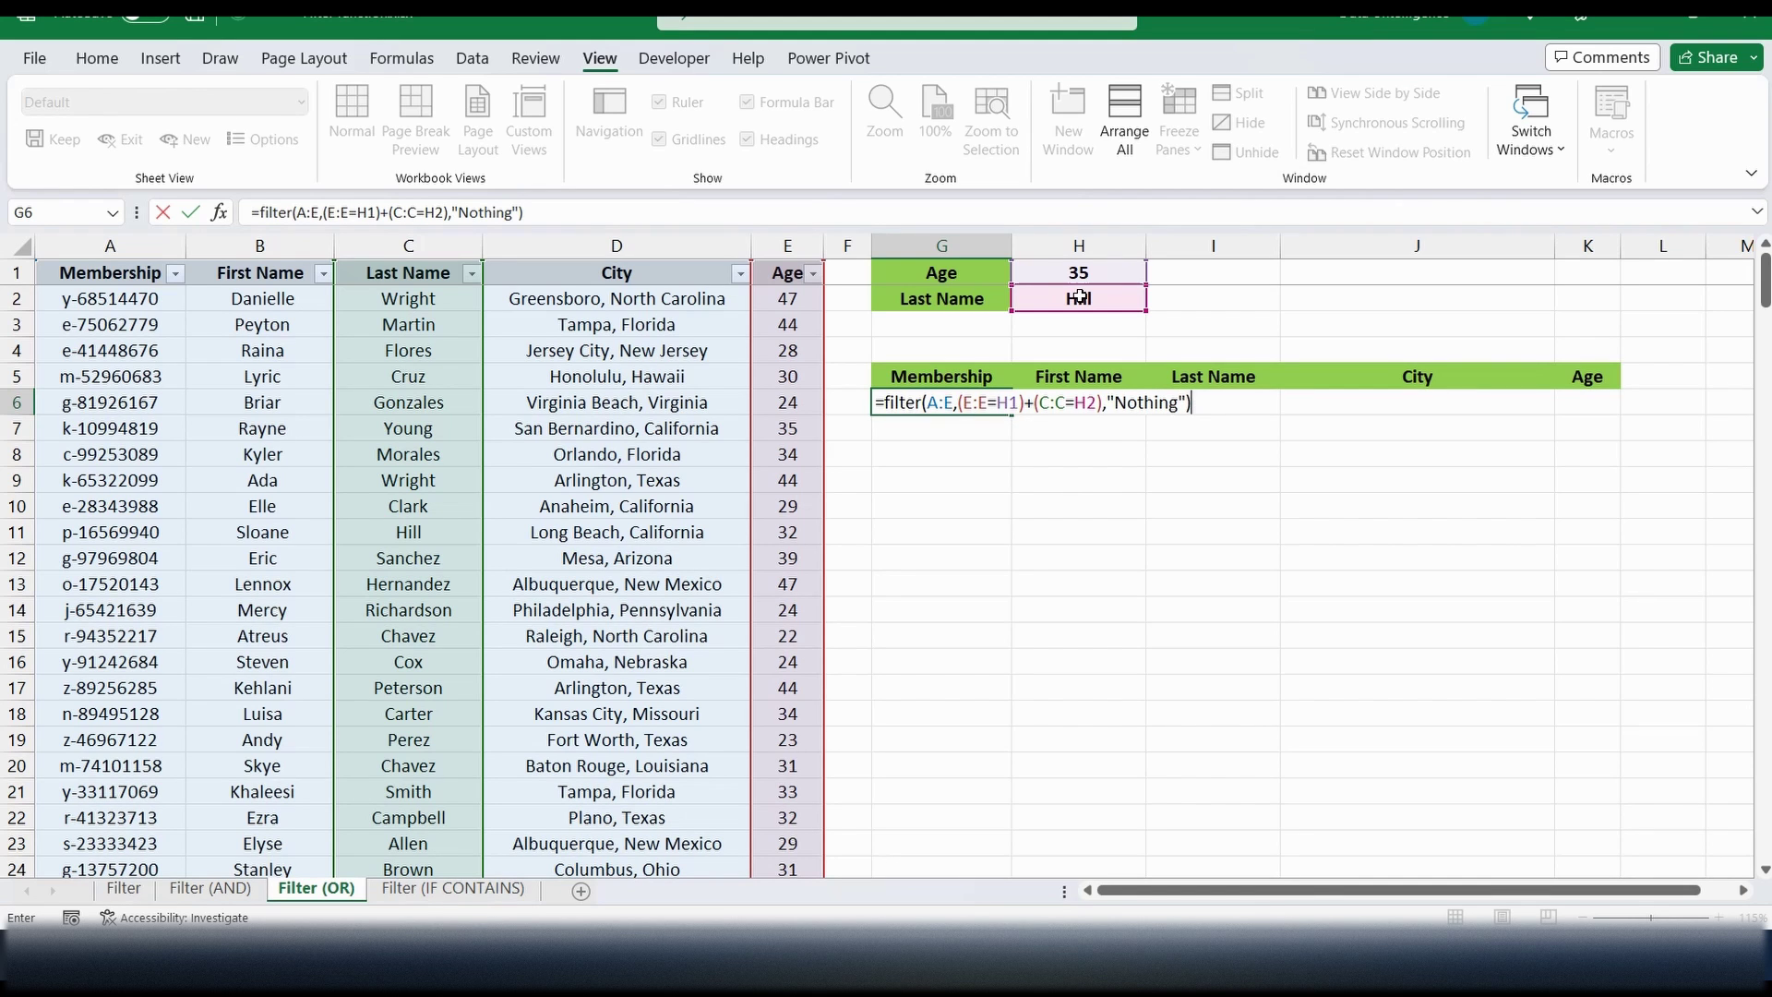
Commit the OR formula and change the age criterion to 50, listing eleven members aged 50 or named Hill.
key(Return)
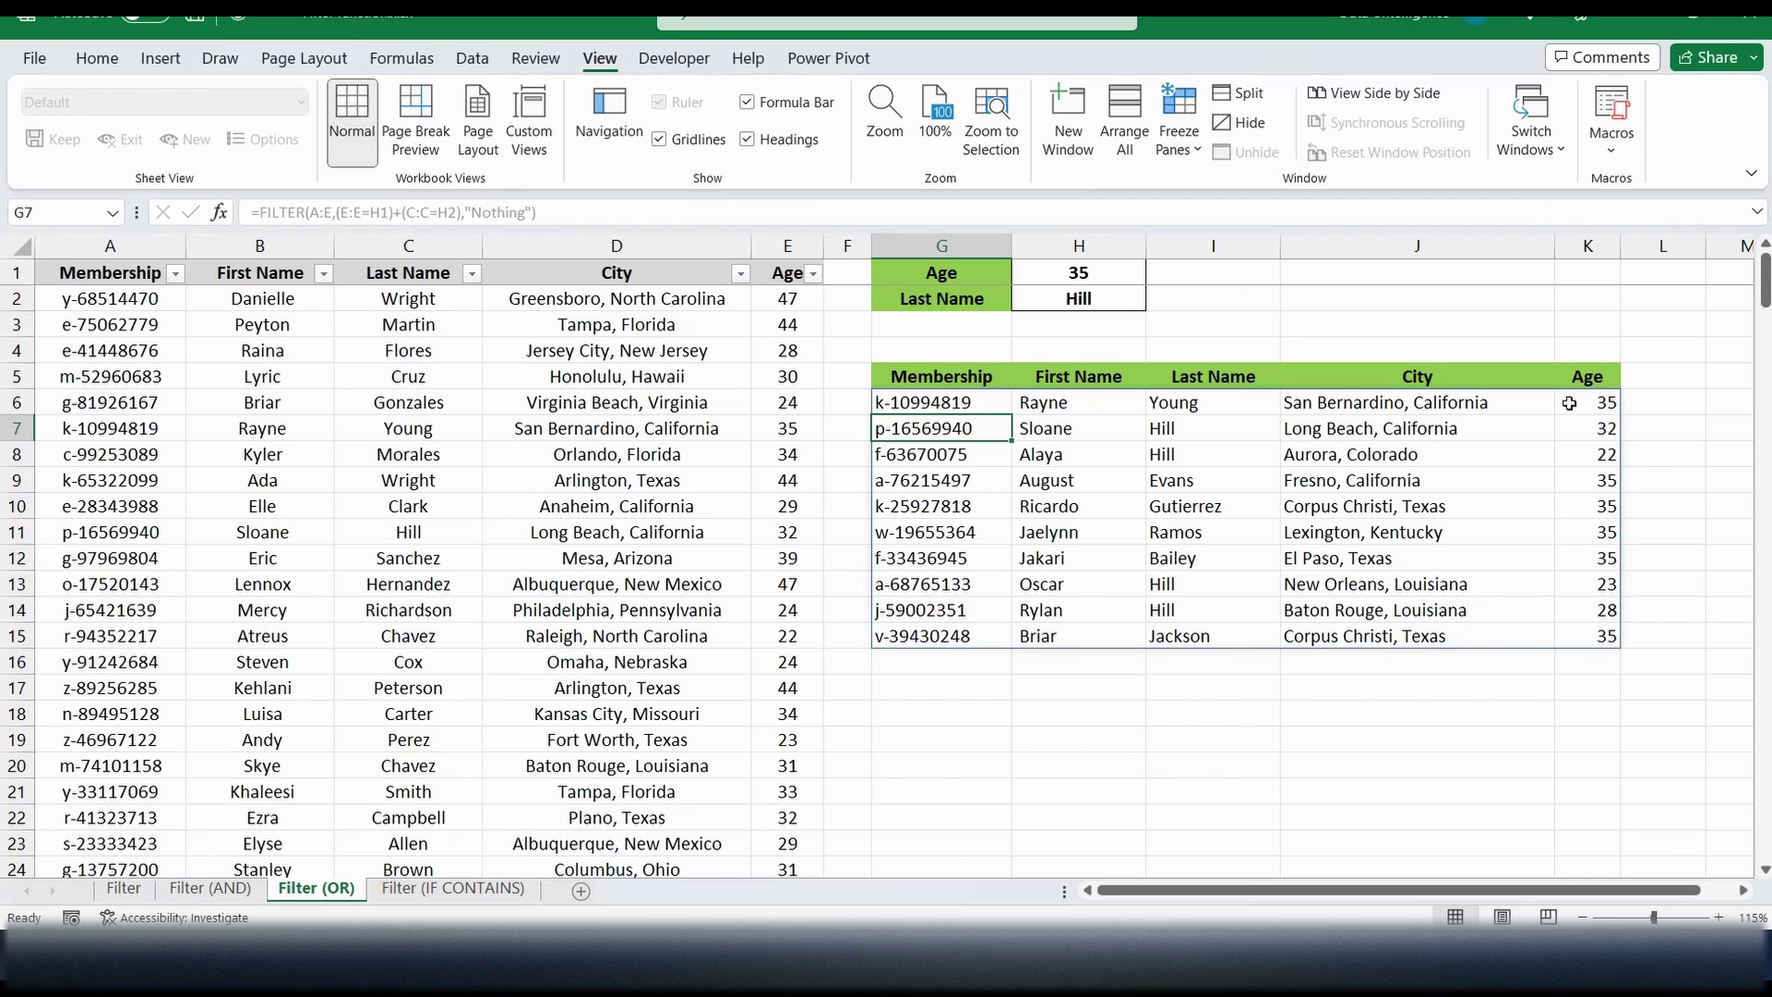
click(1102, 274)
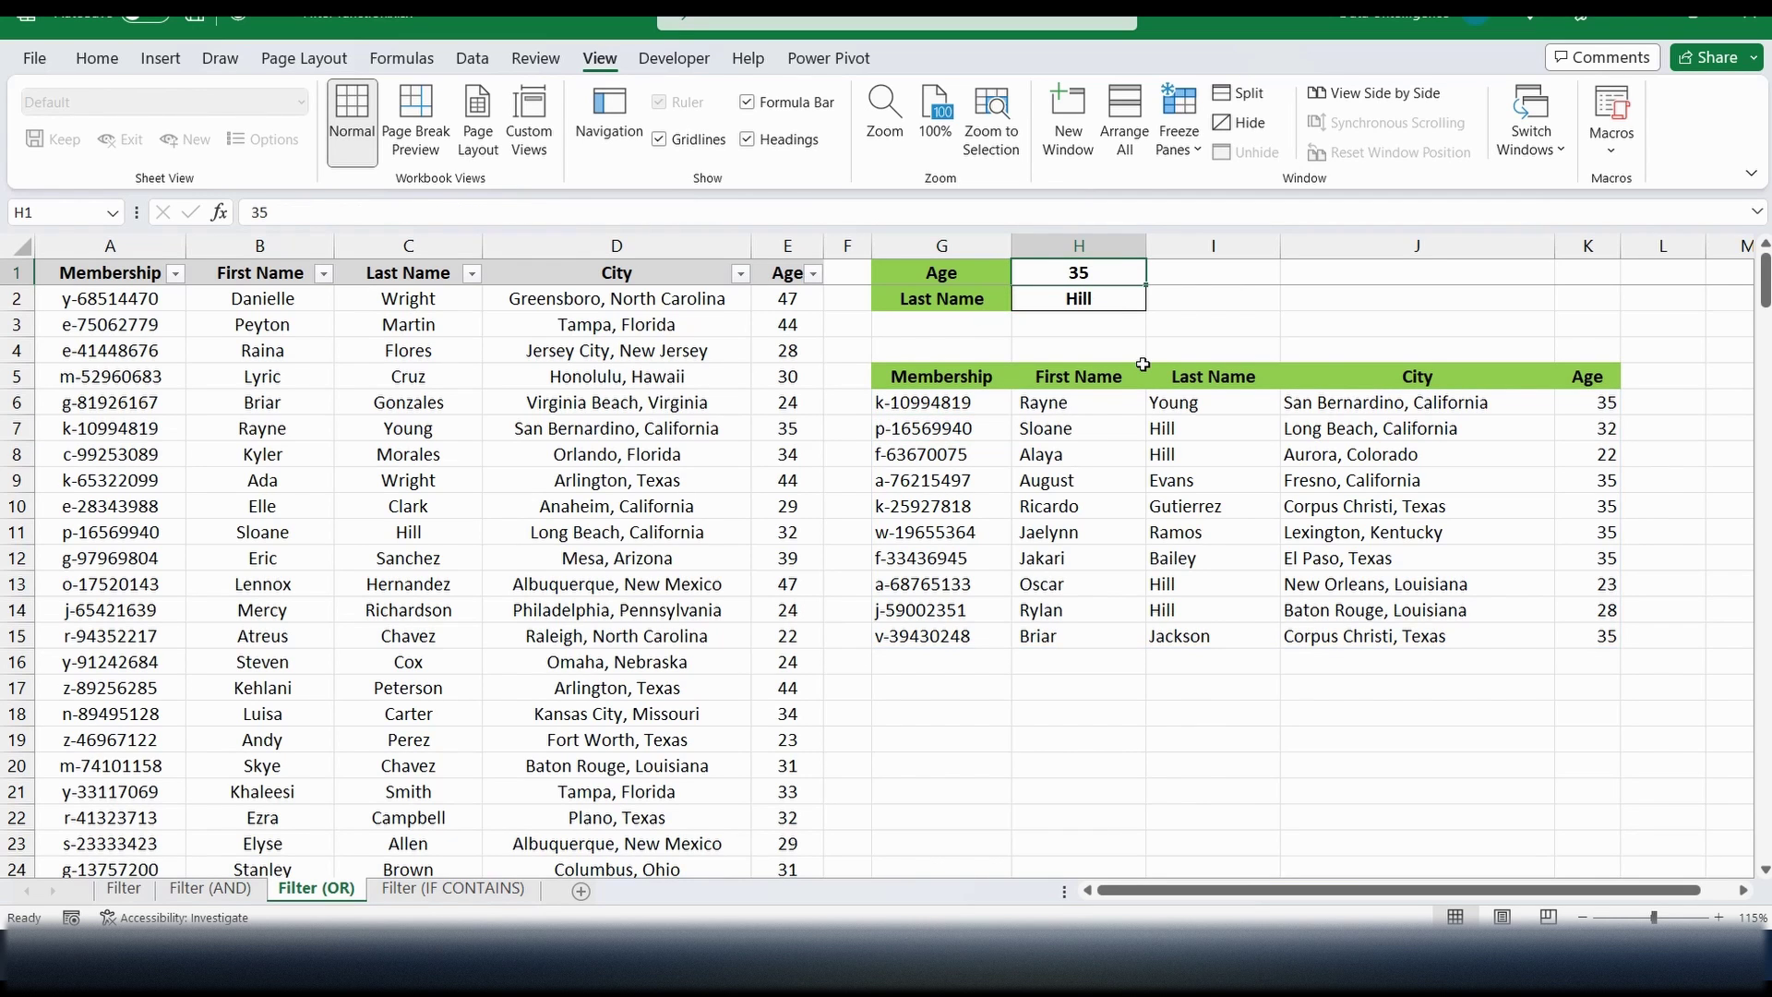
text(50)
key(Return)
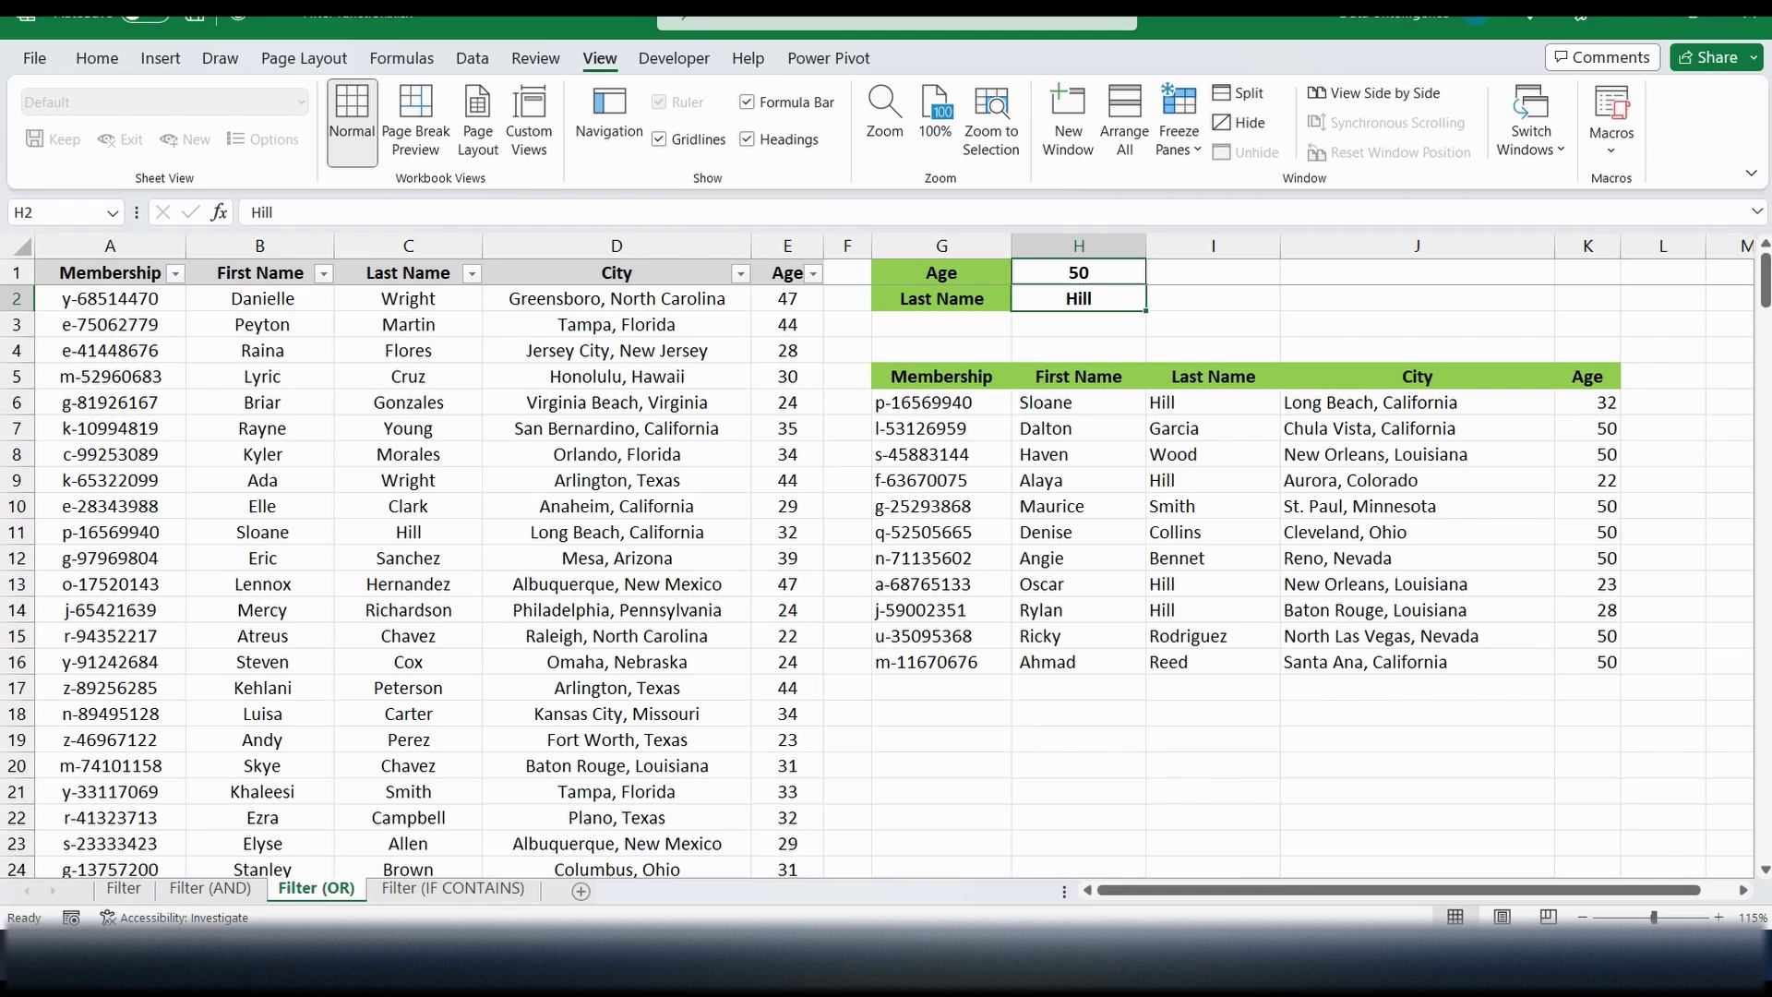
click(942, 791)
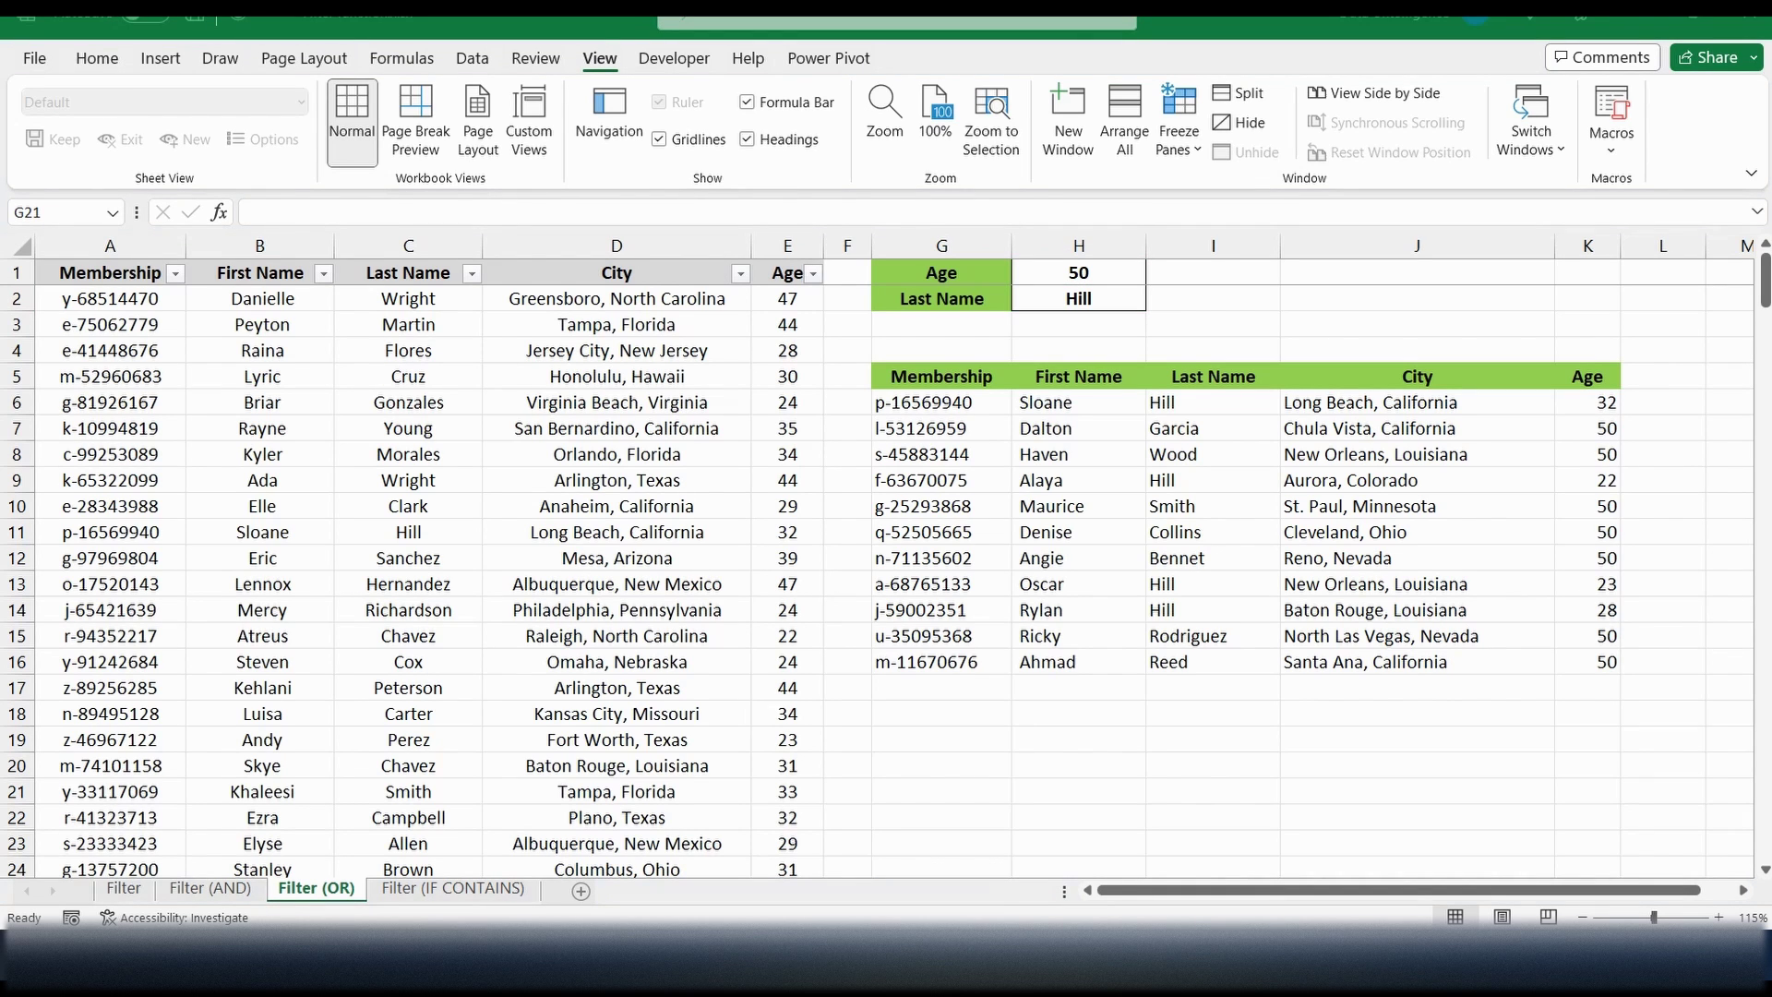
On the Filter (IF CONTAINS) sheet, clear the old Califo results from G6:L6, leaving the headers.
click(460, 889)
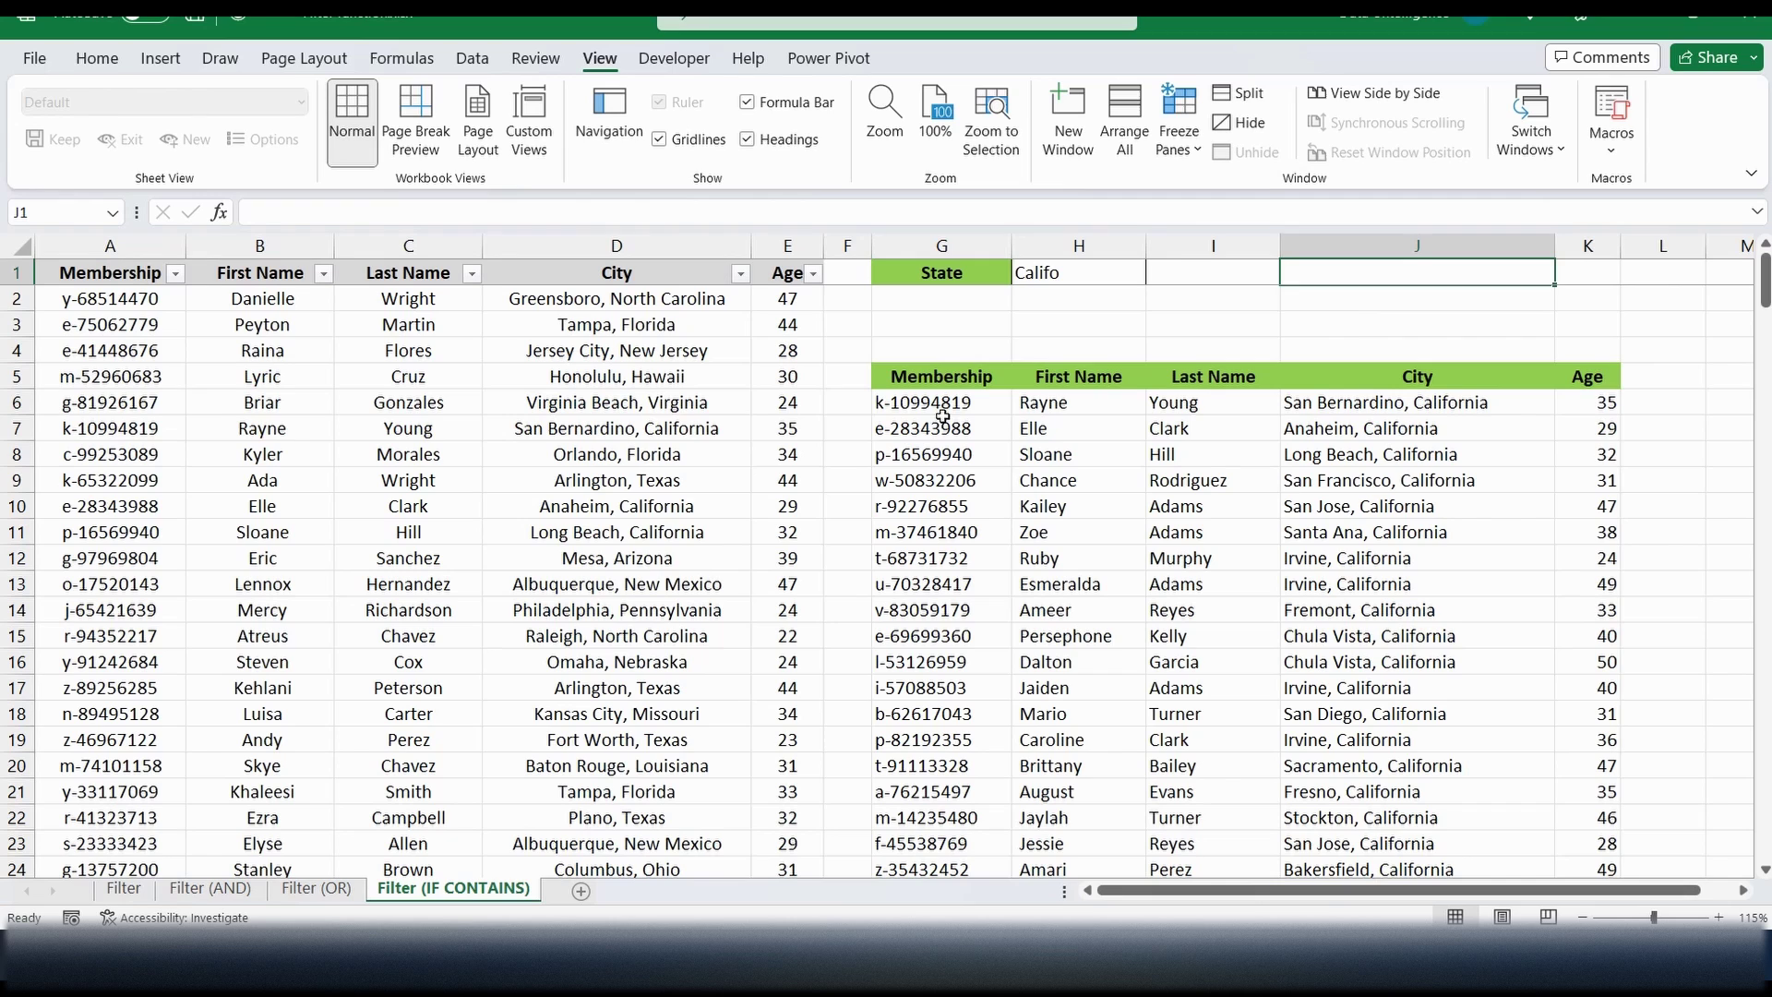
click(1660, 403)
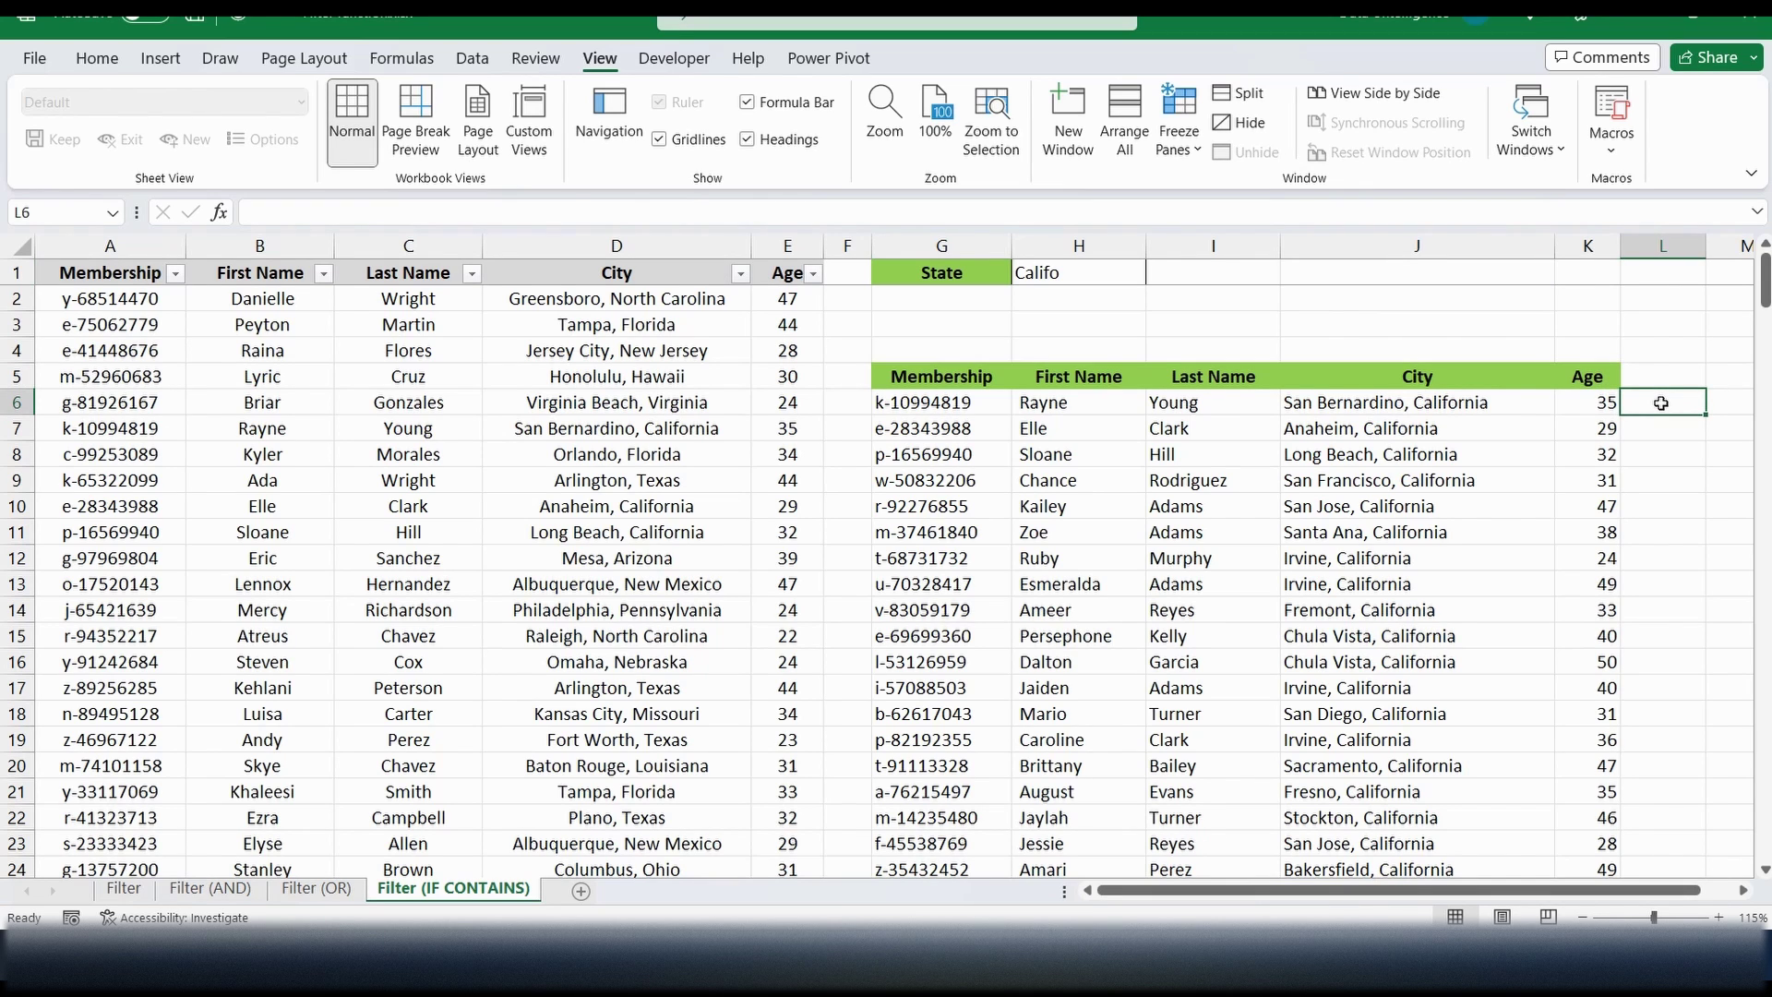
key(shift+Left)
key(shift+Left)
key(shift+Left)
key(shift+Left)
key(shift+Left)
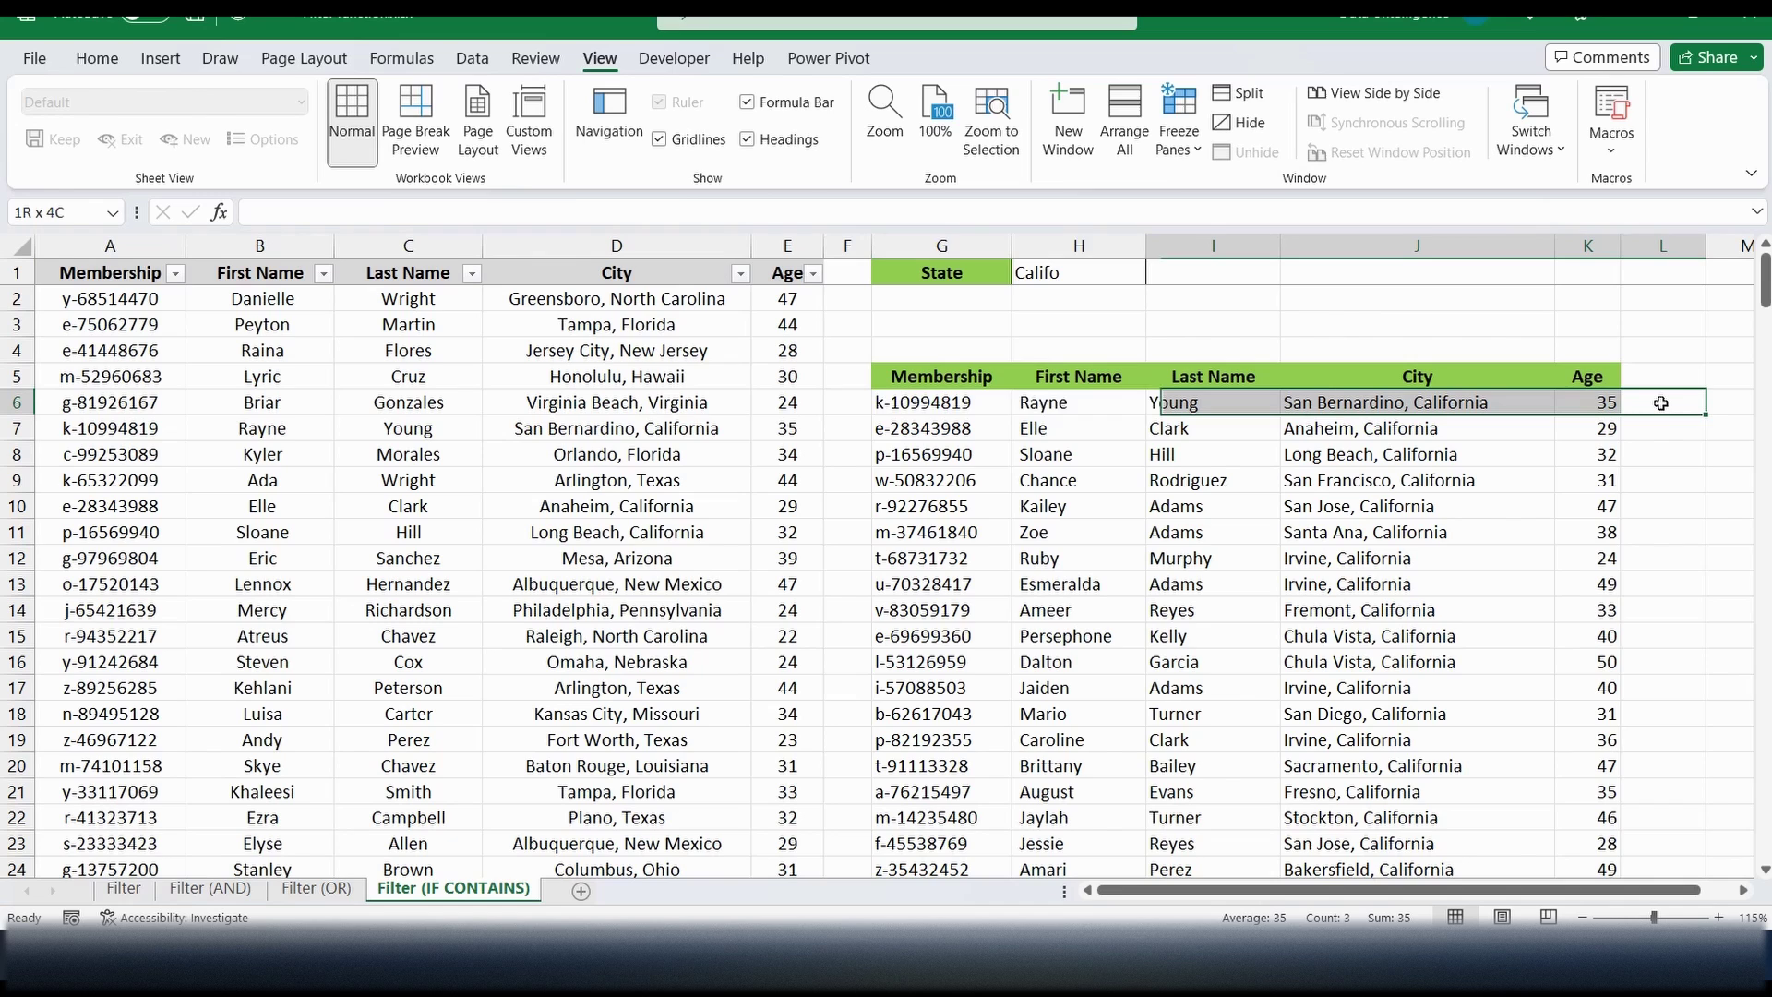
key(Delete)
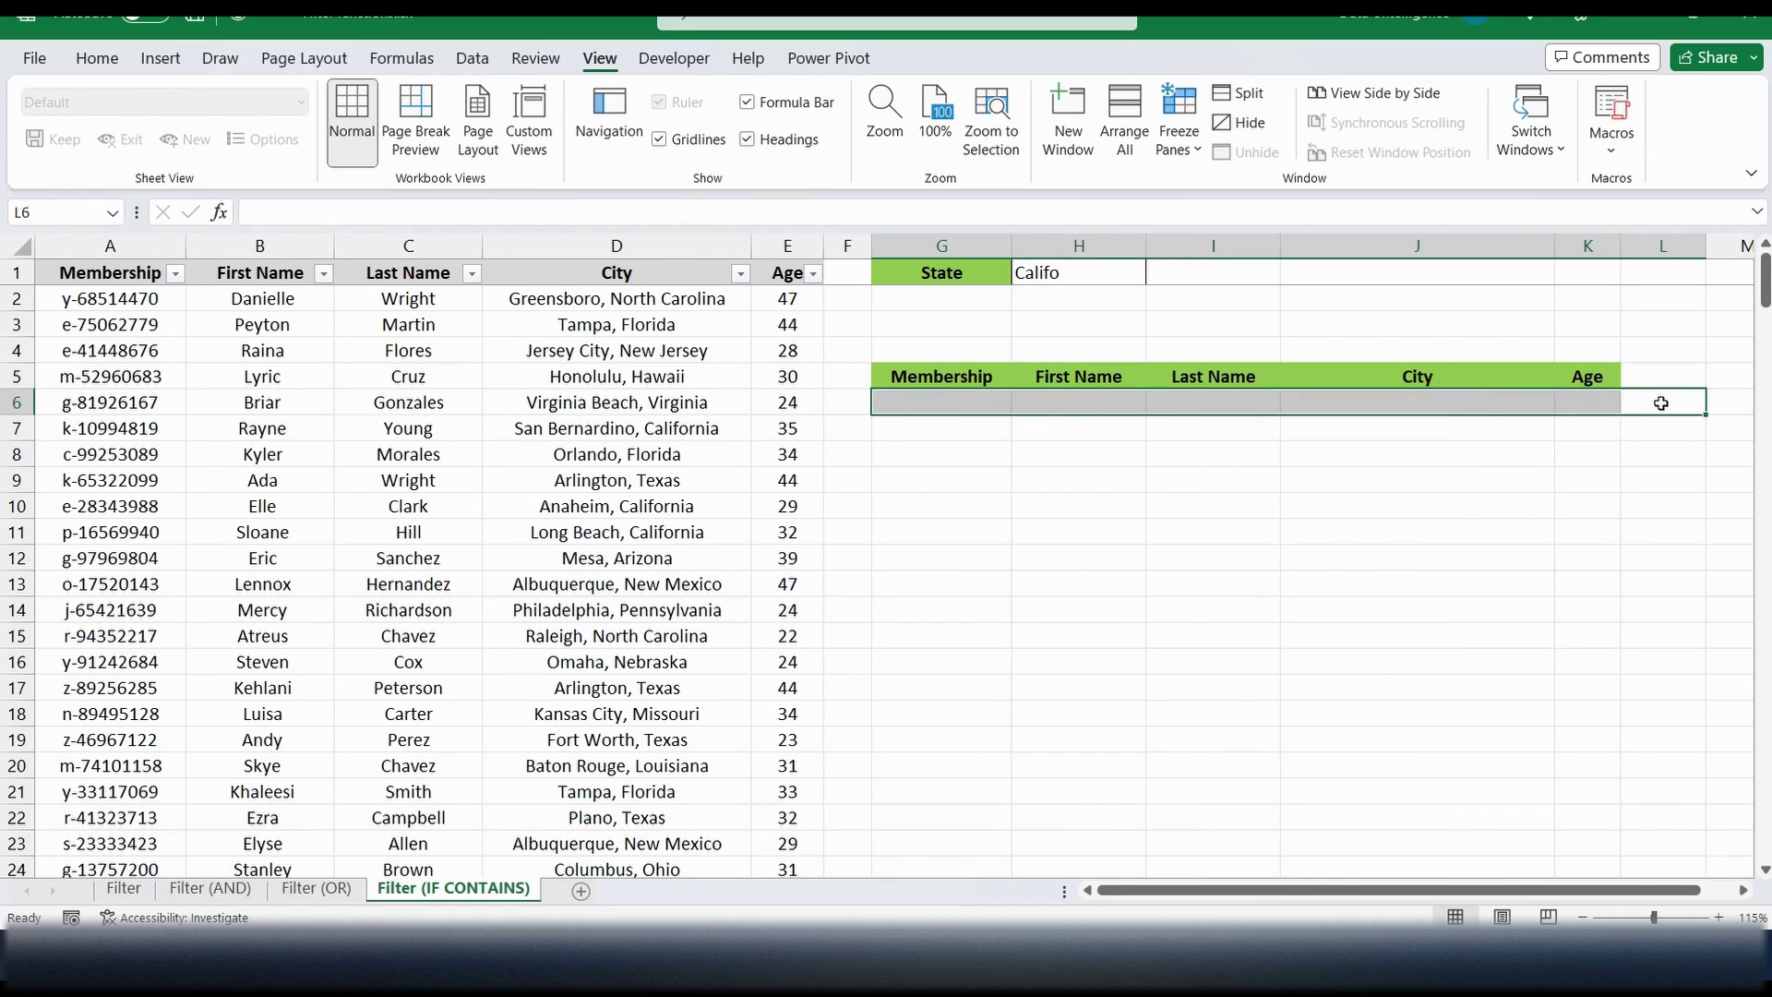
click(922, 401)
In G6 enter =FILTER(A:E,ISNUMBER(SEARCH(H1,D:D)),"Nothing") to list members whose city contains Califo.
key(F2)
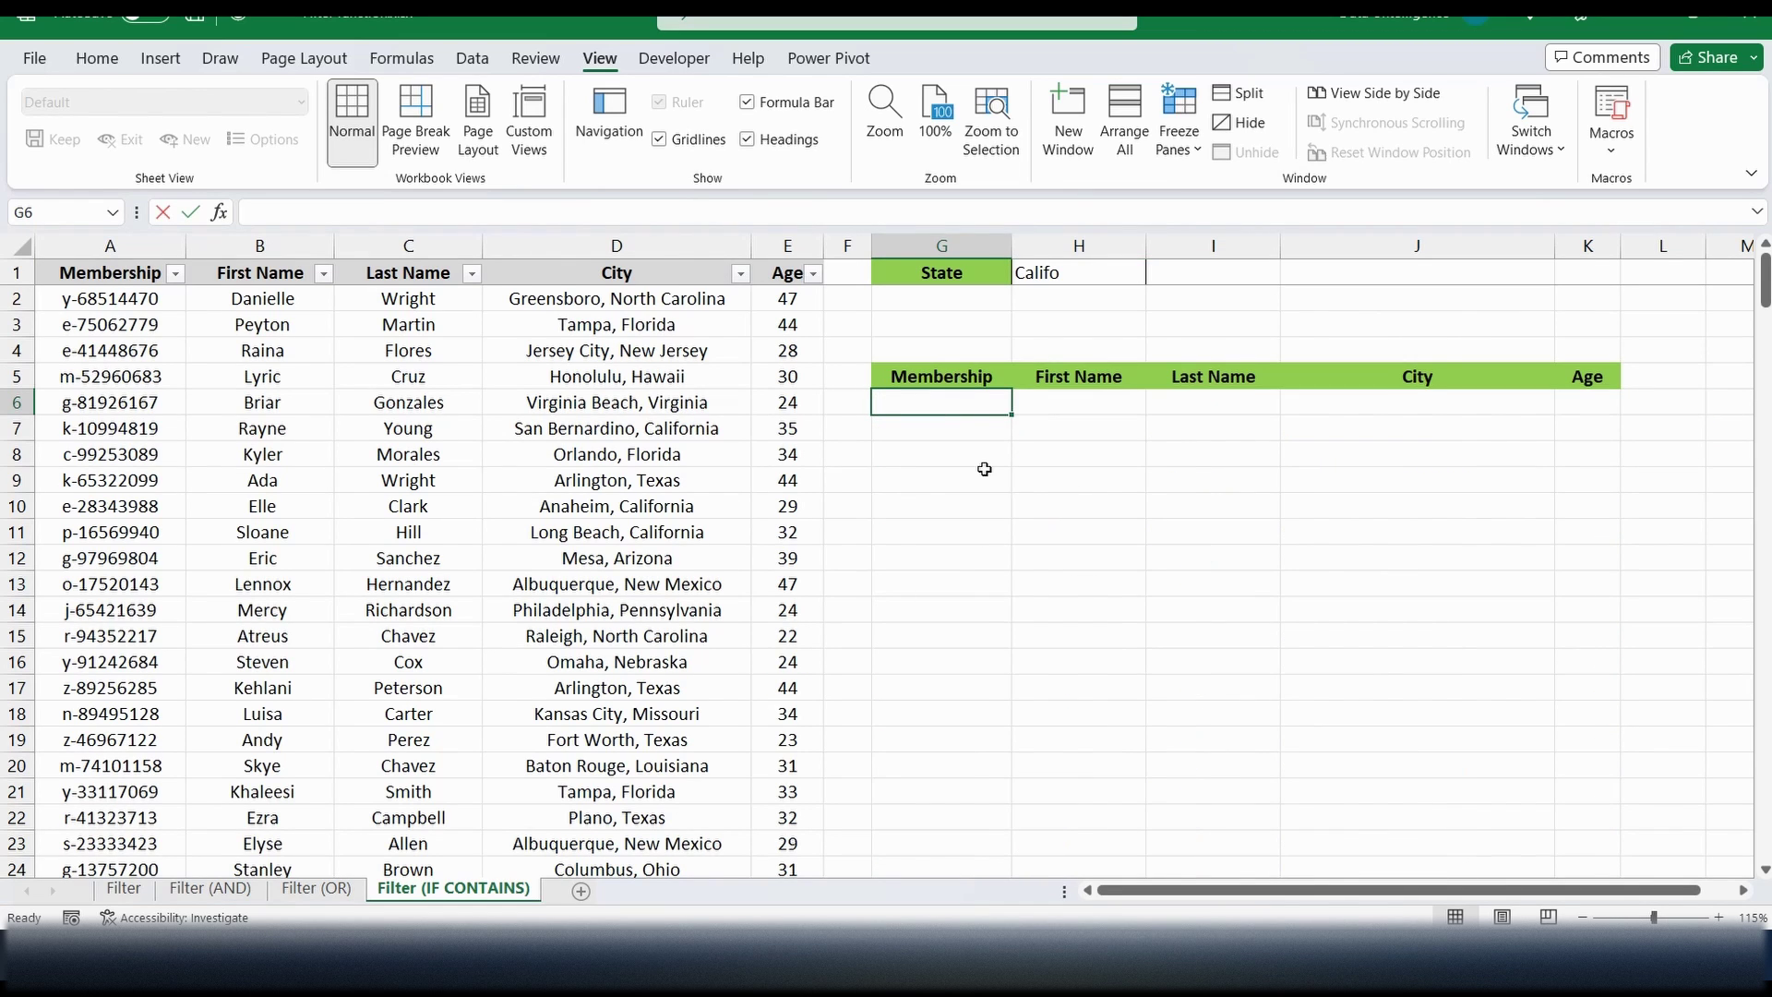
text(=filter()
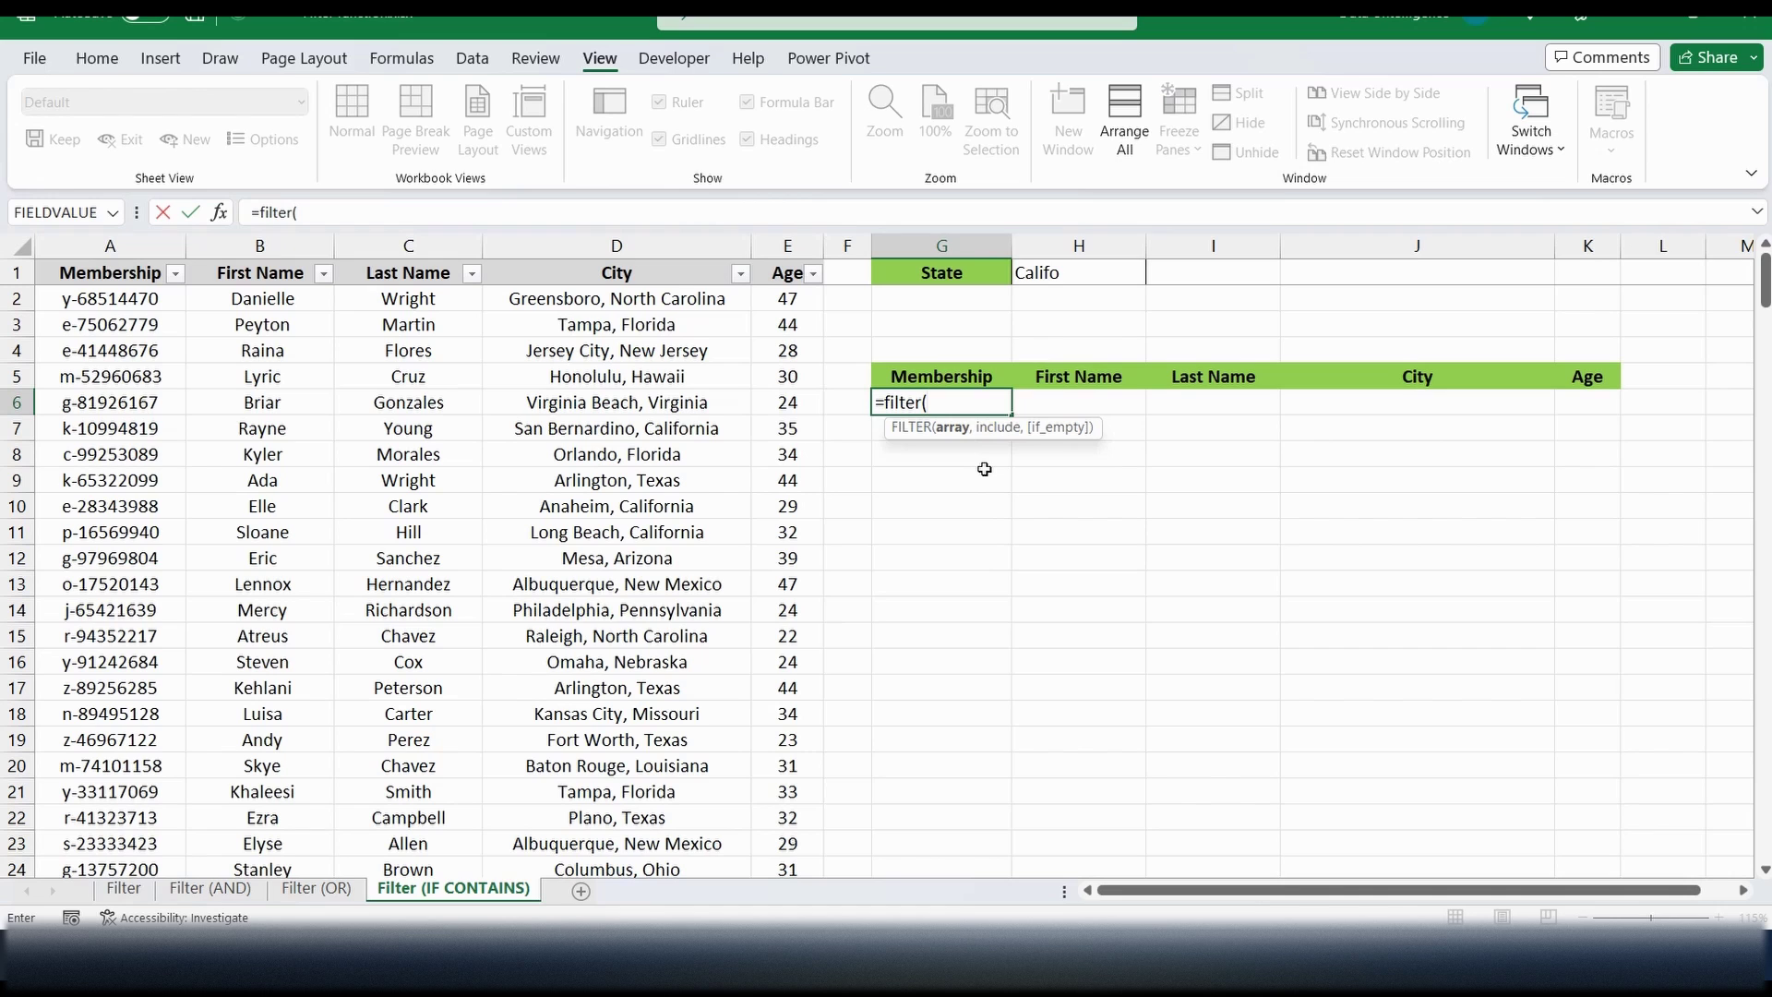
click(147, 245)
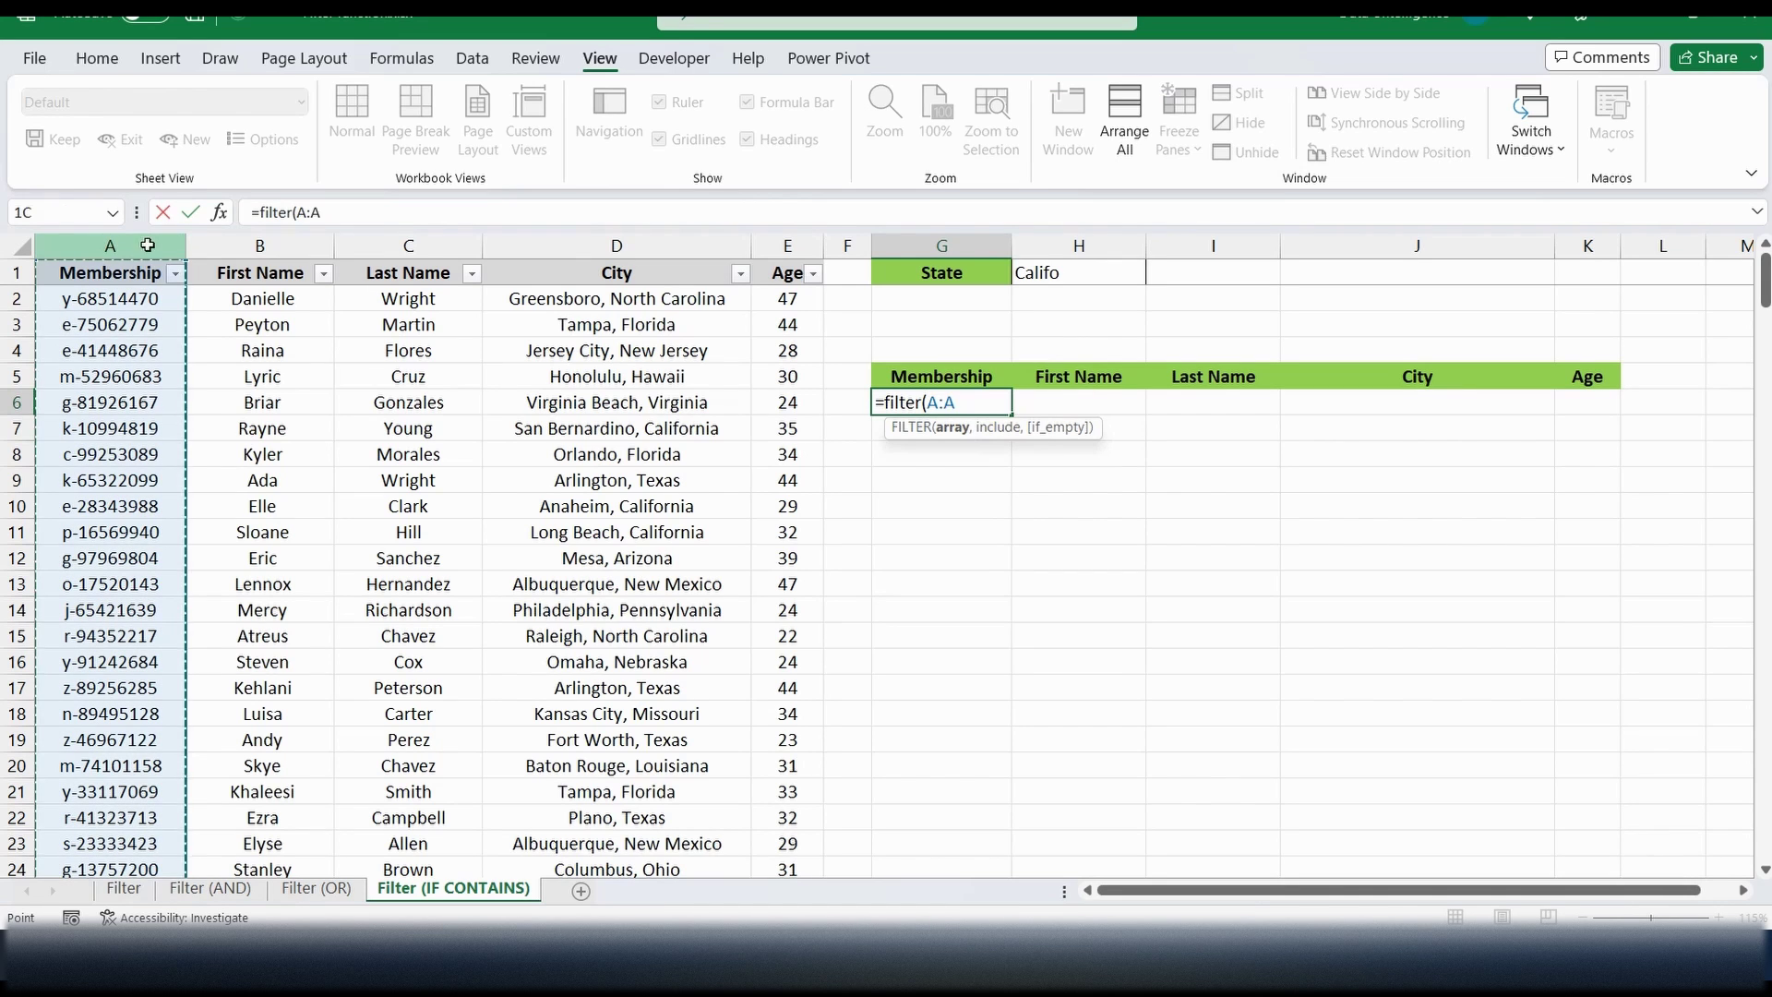
drag(147, 246, 775, 240)
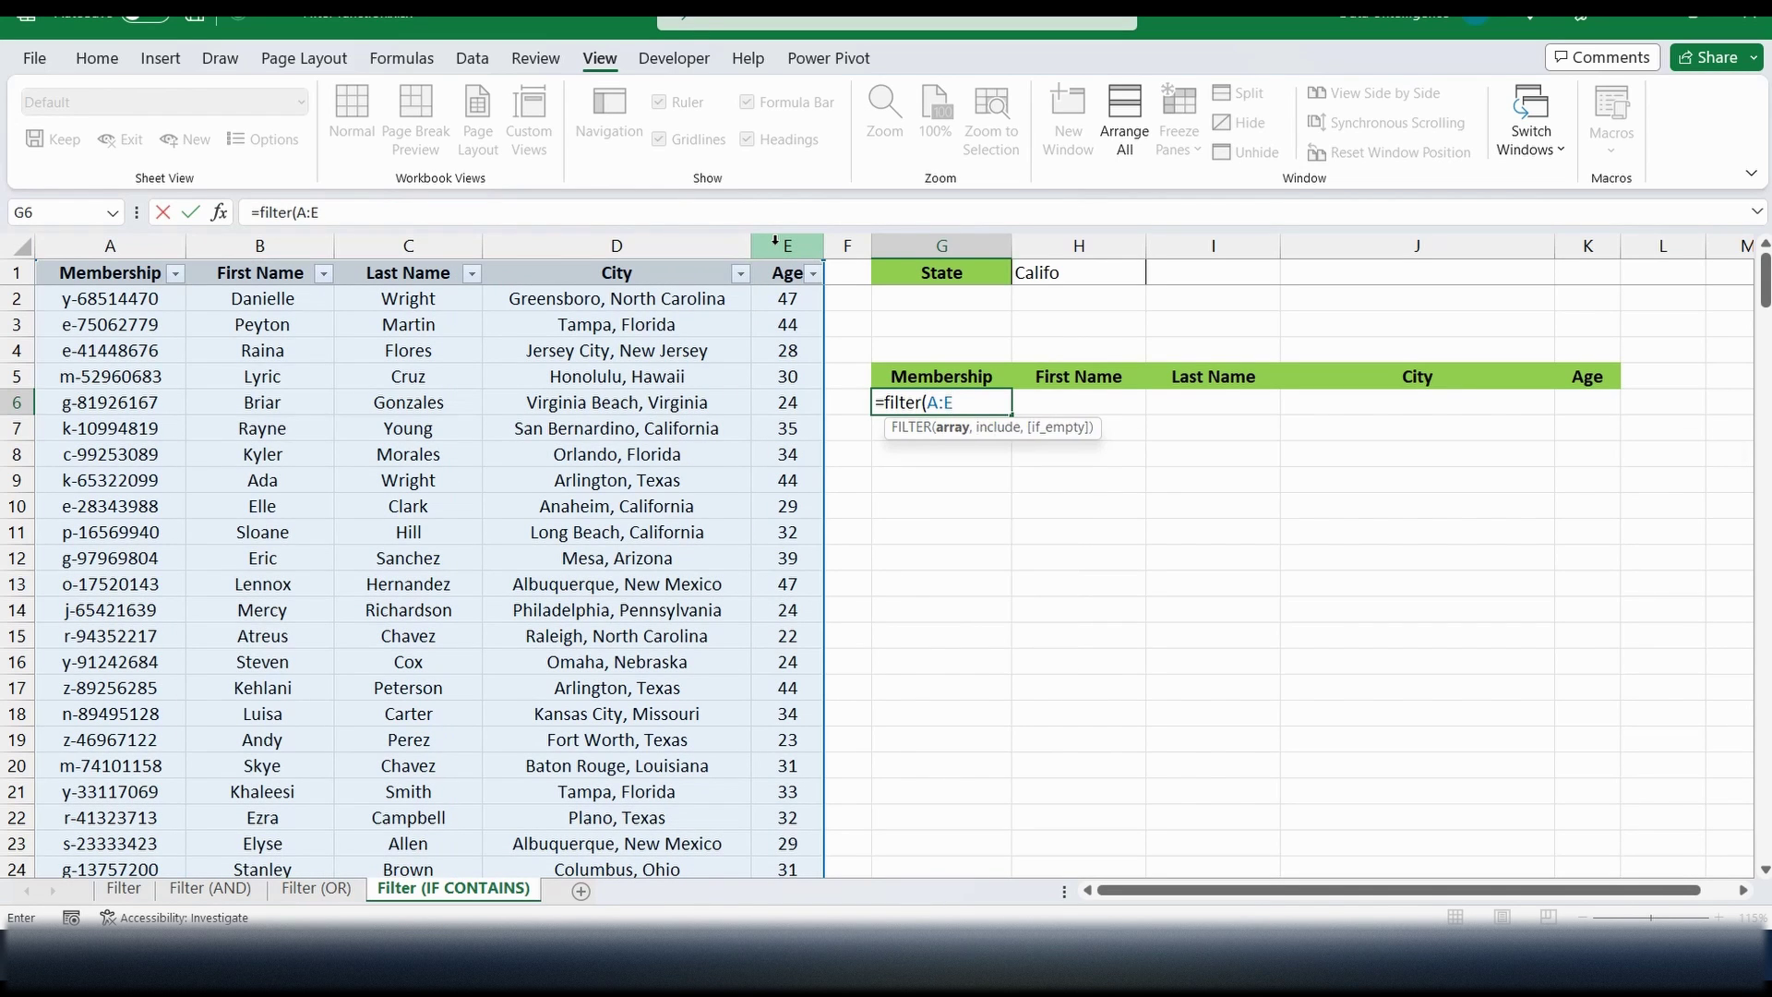
text(,)
text(isnu)
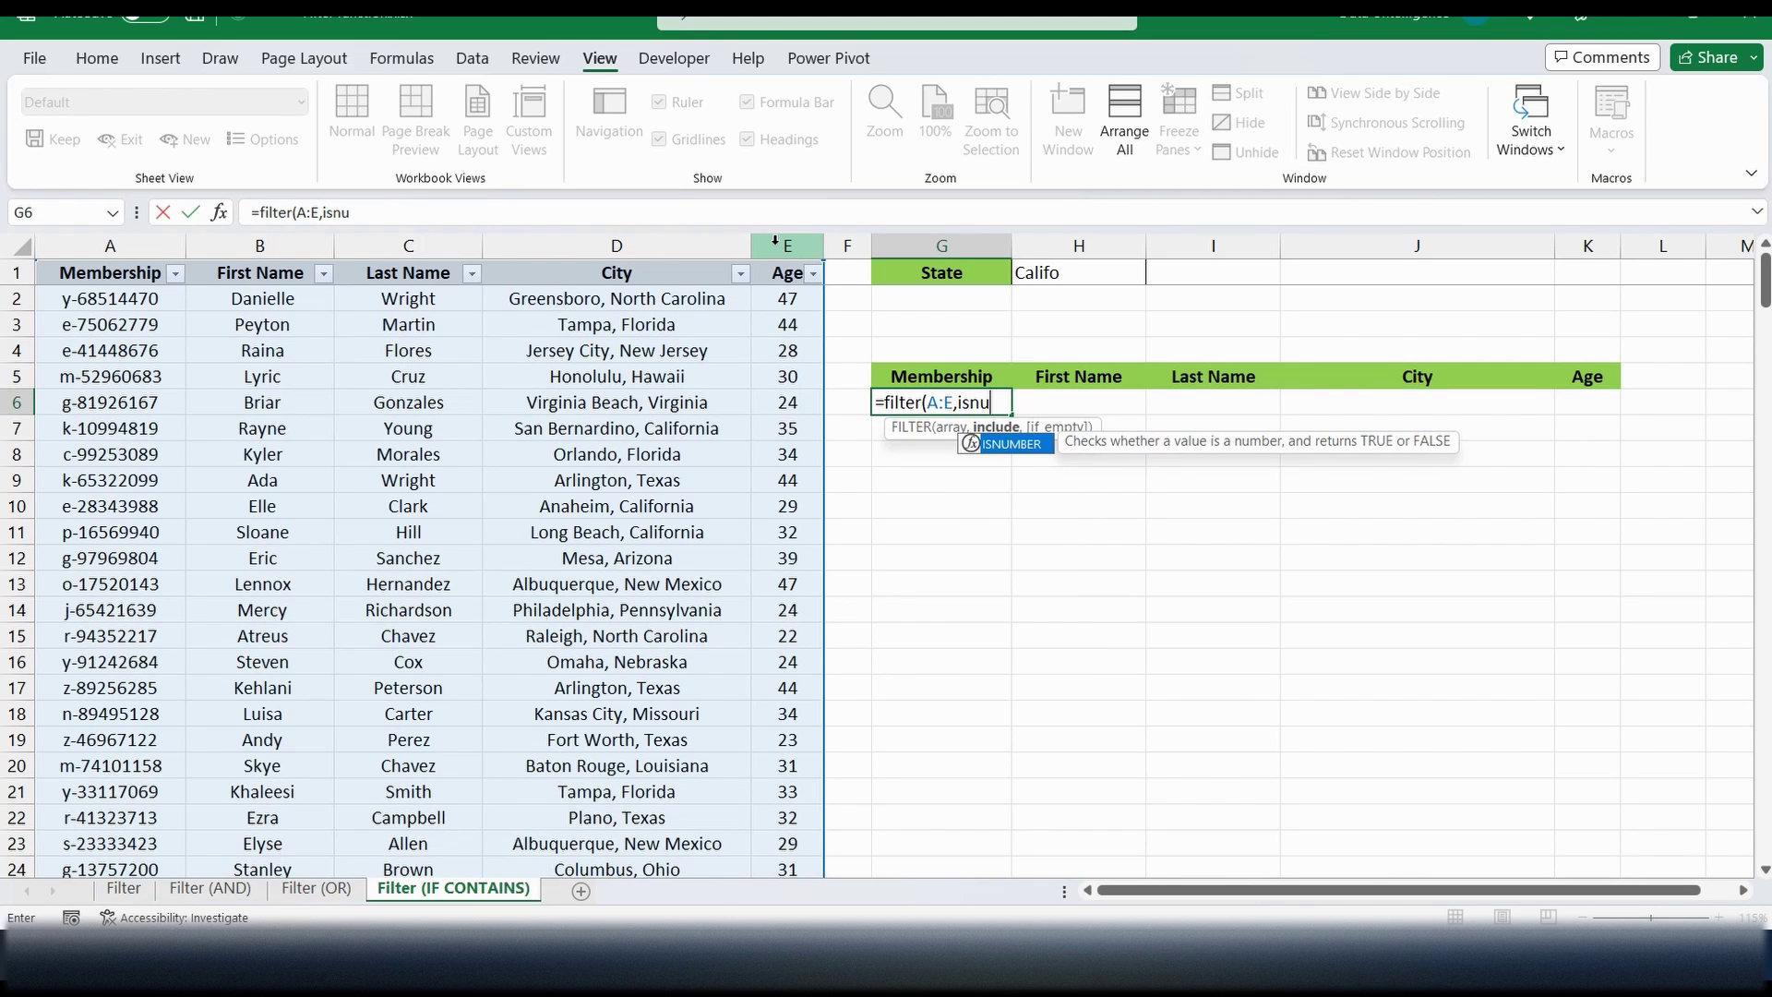
text(mber()
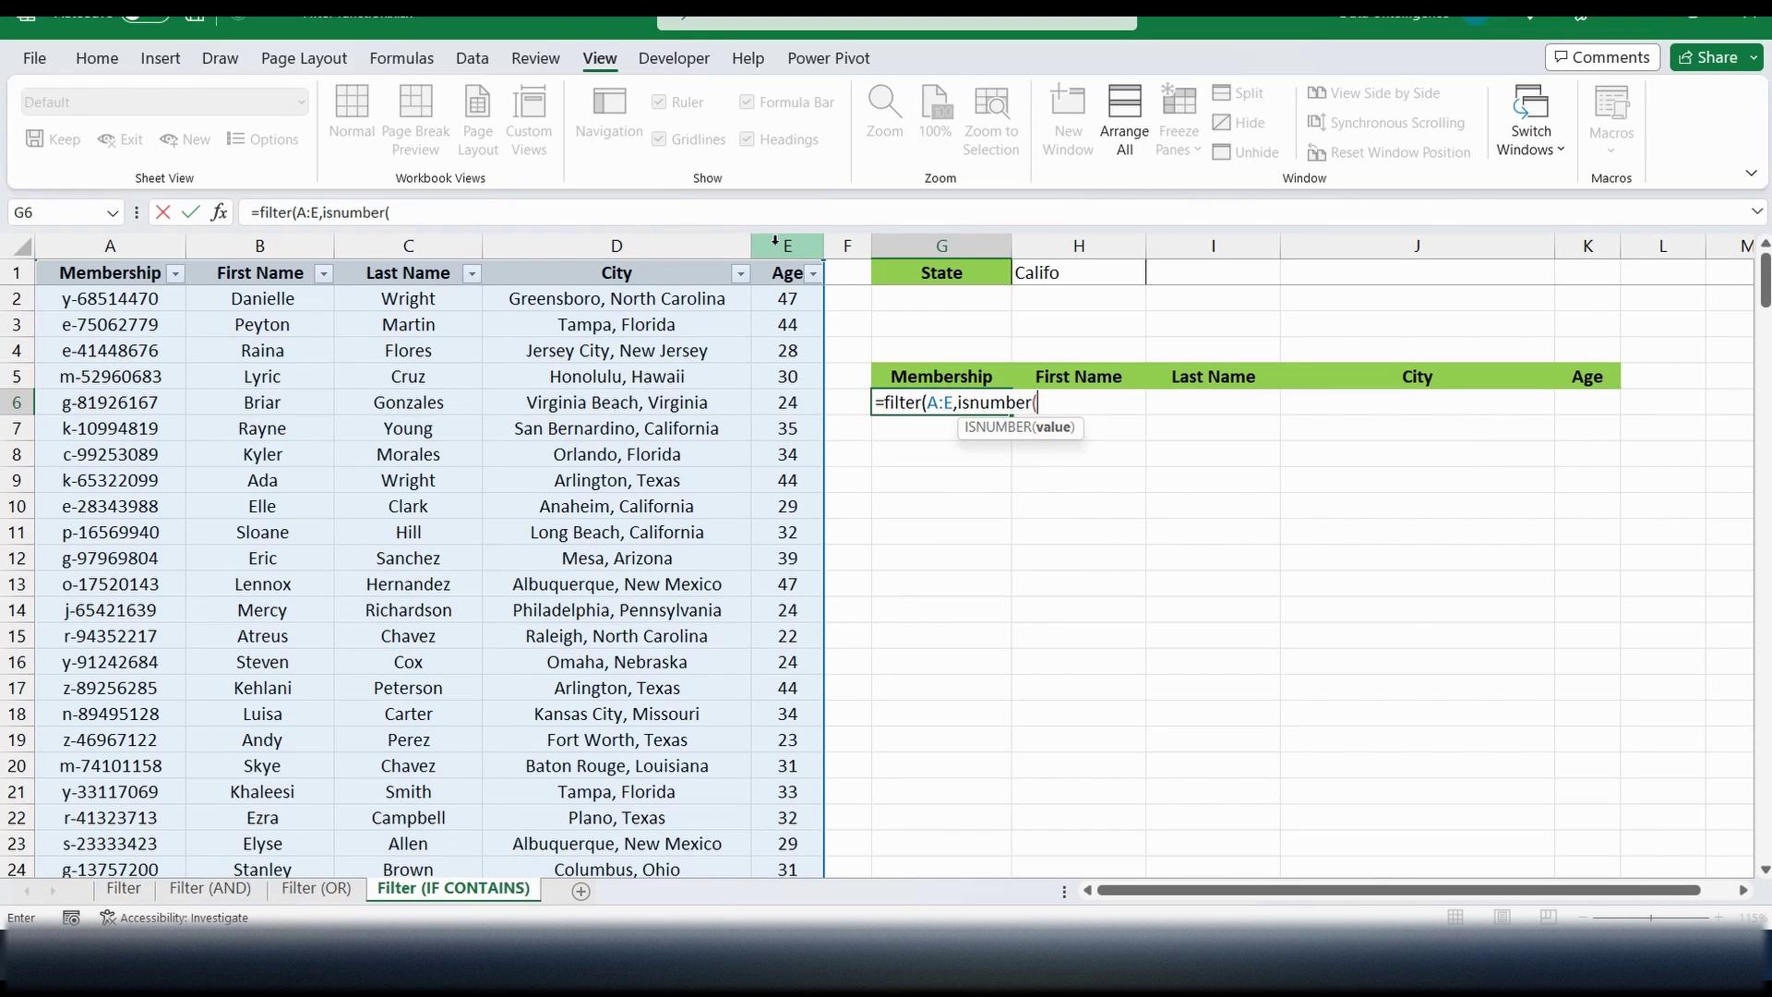
text(search)
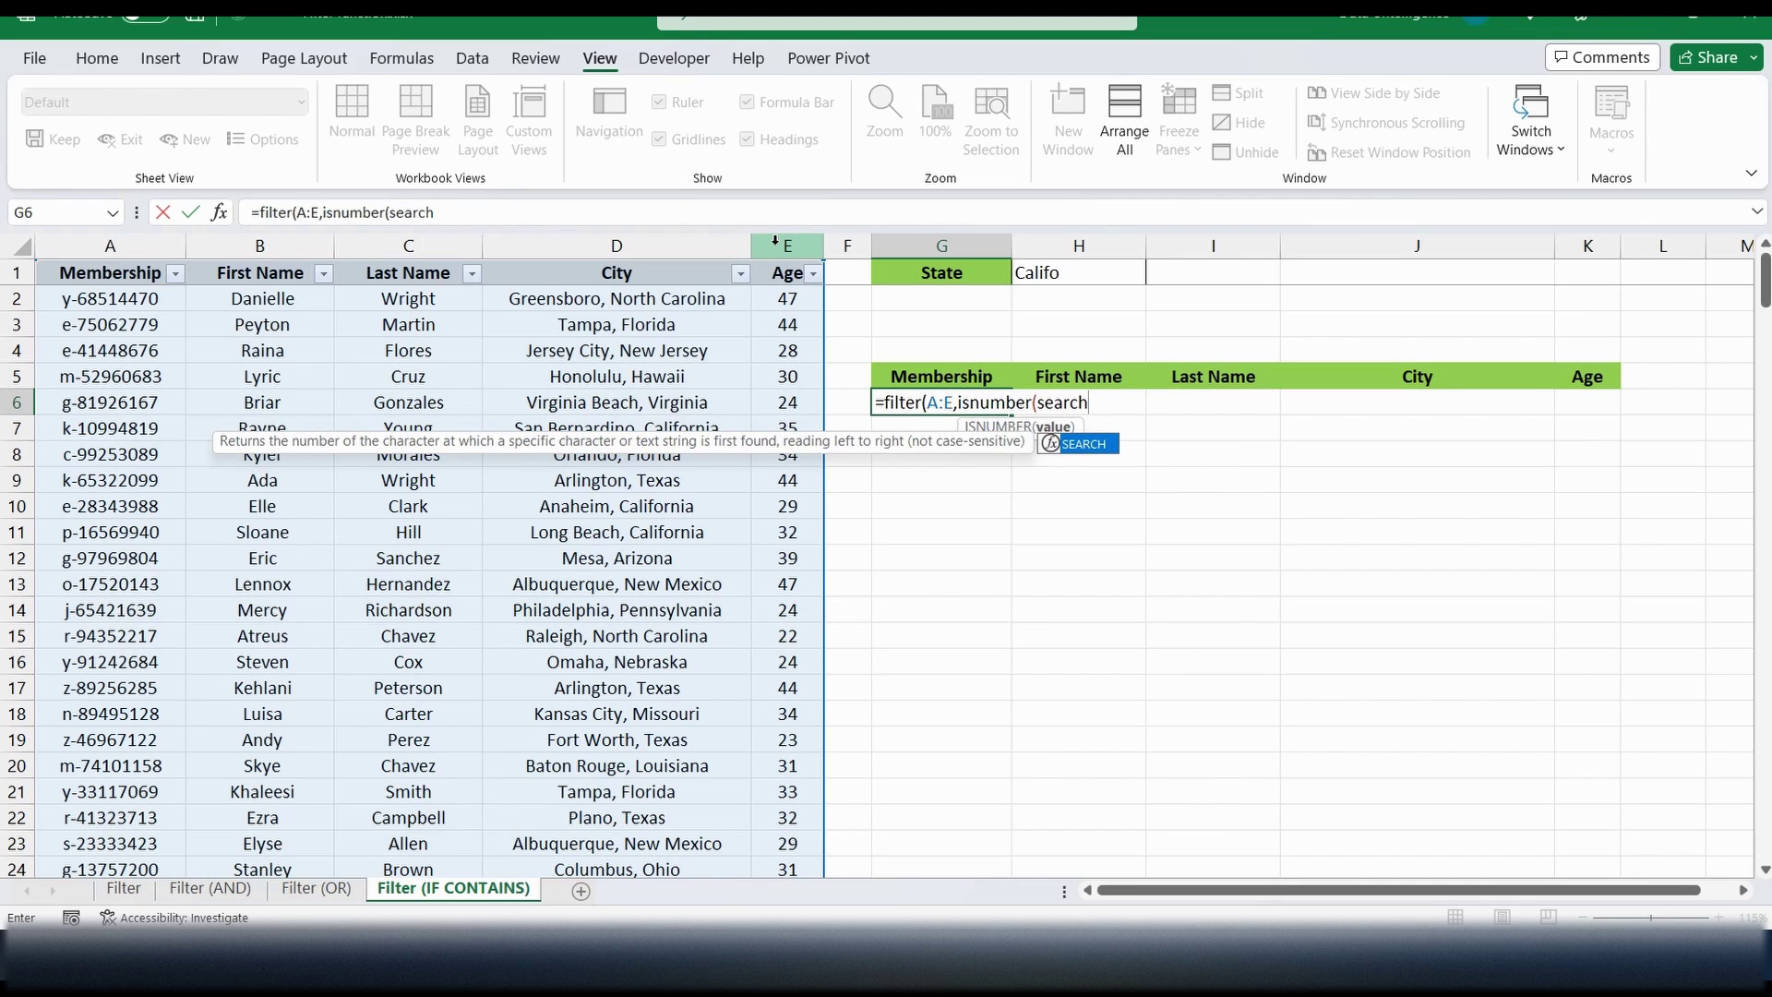
text(()
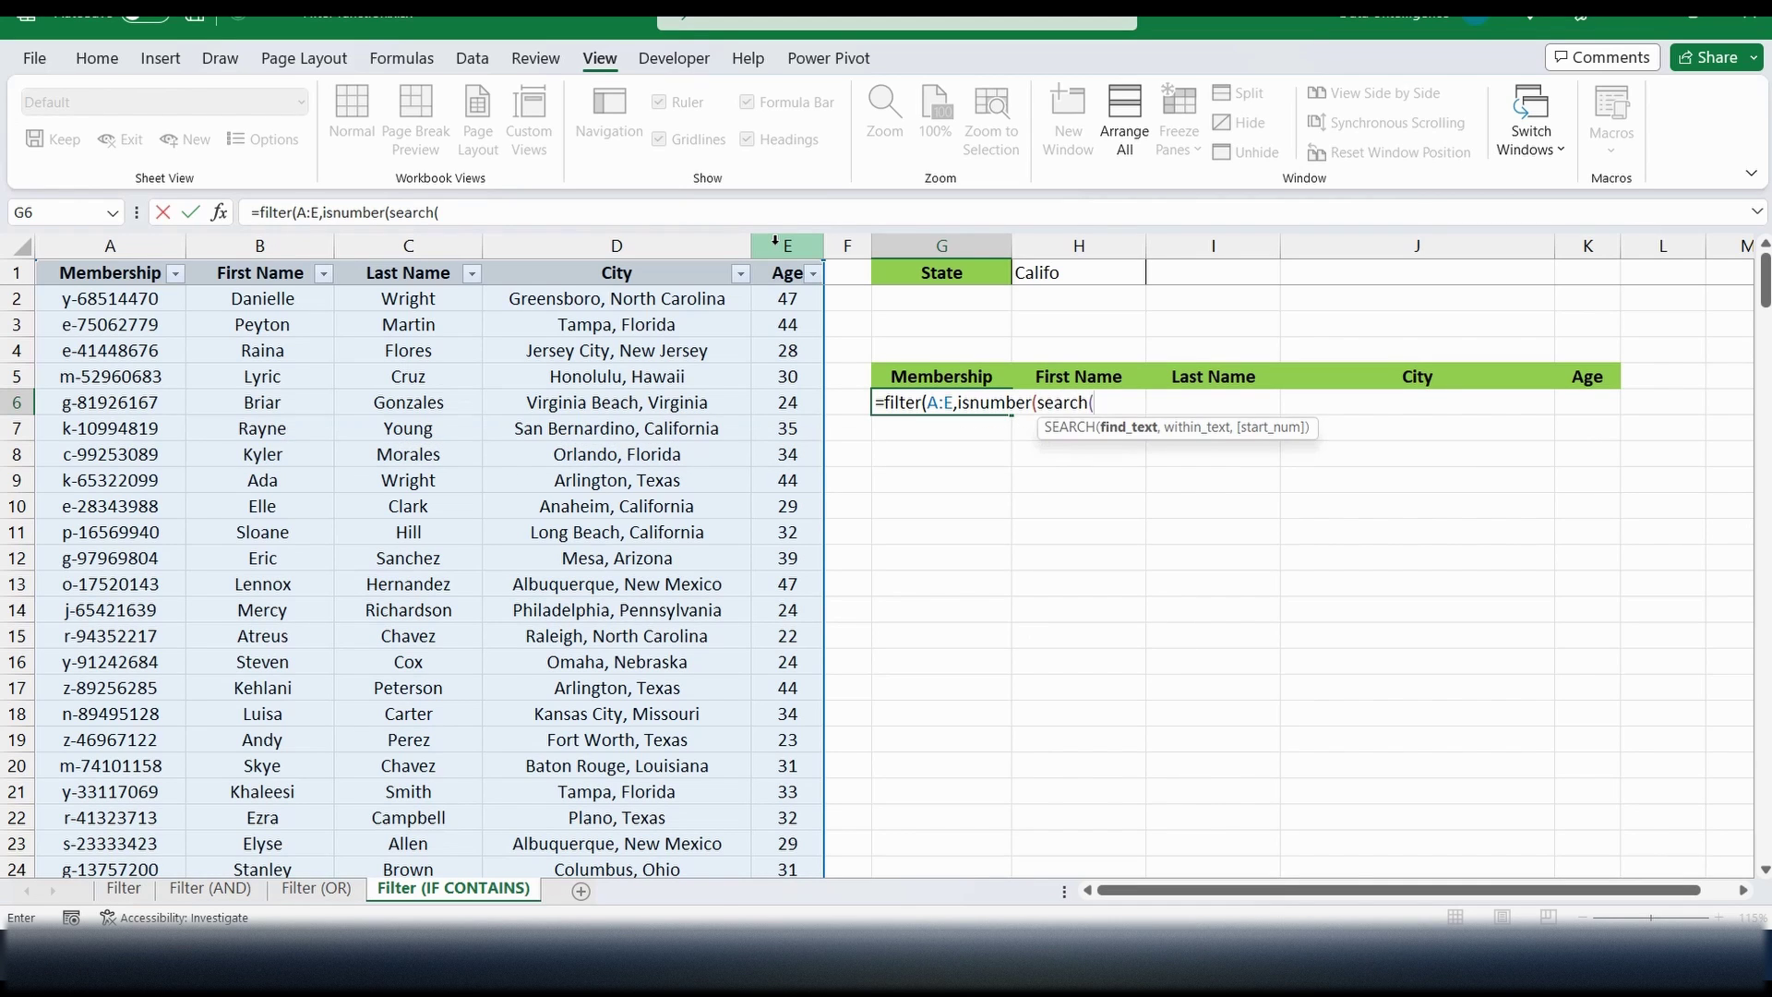
click(1080, 272)
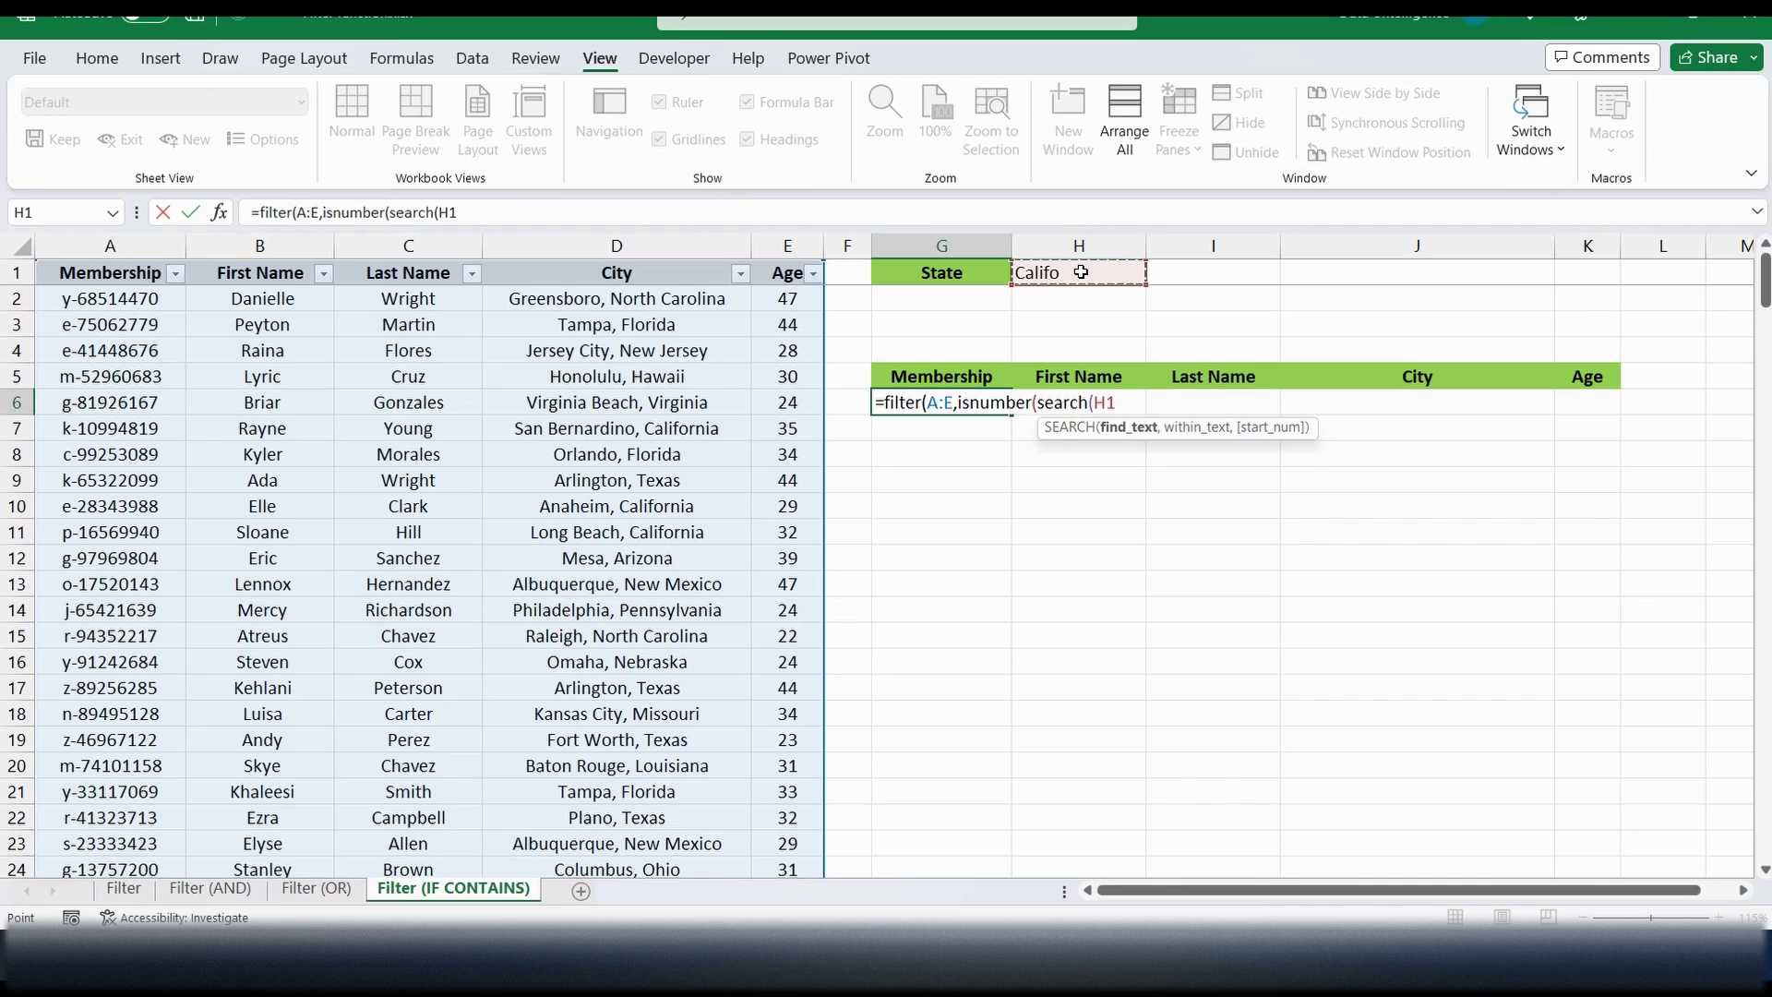
text(,)
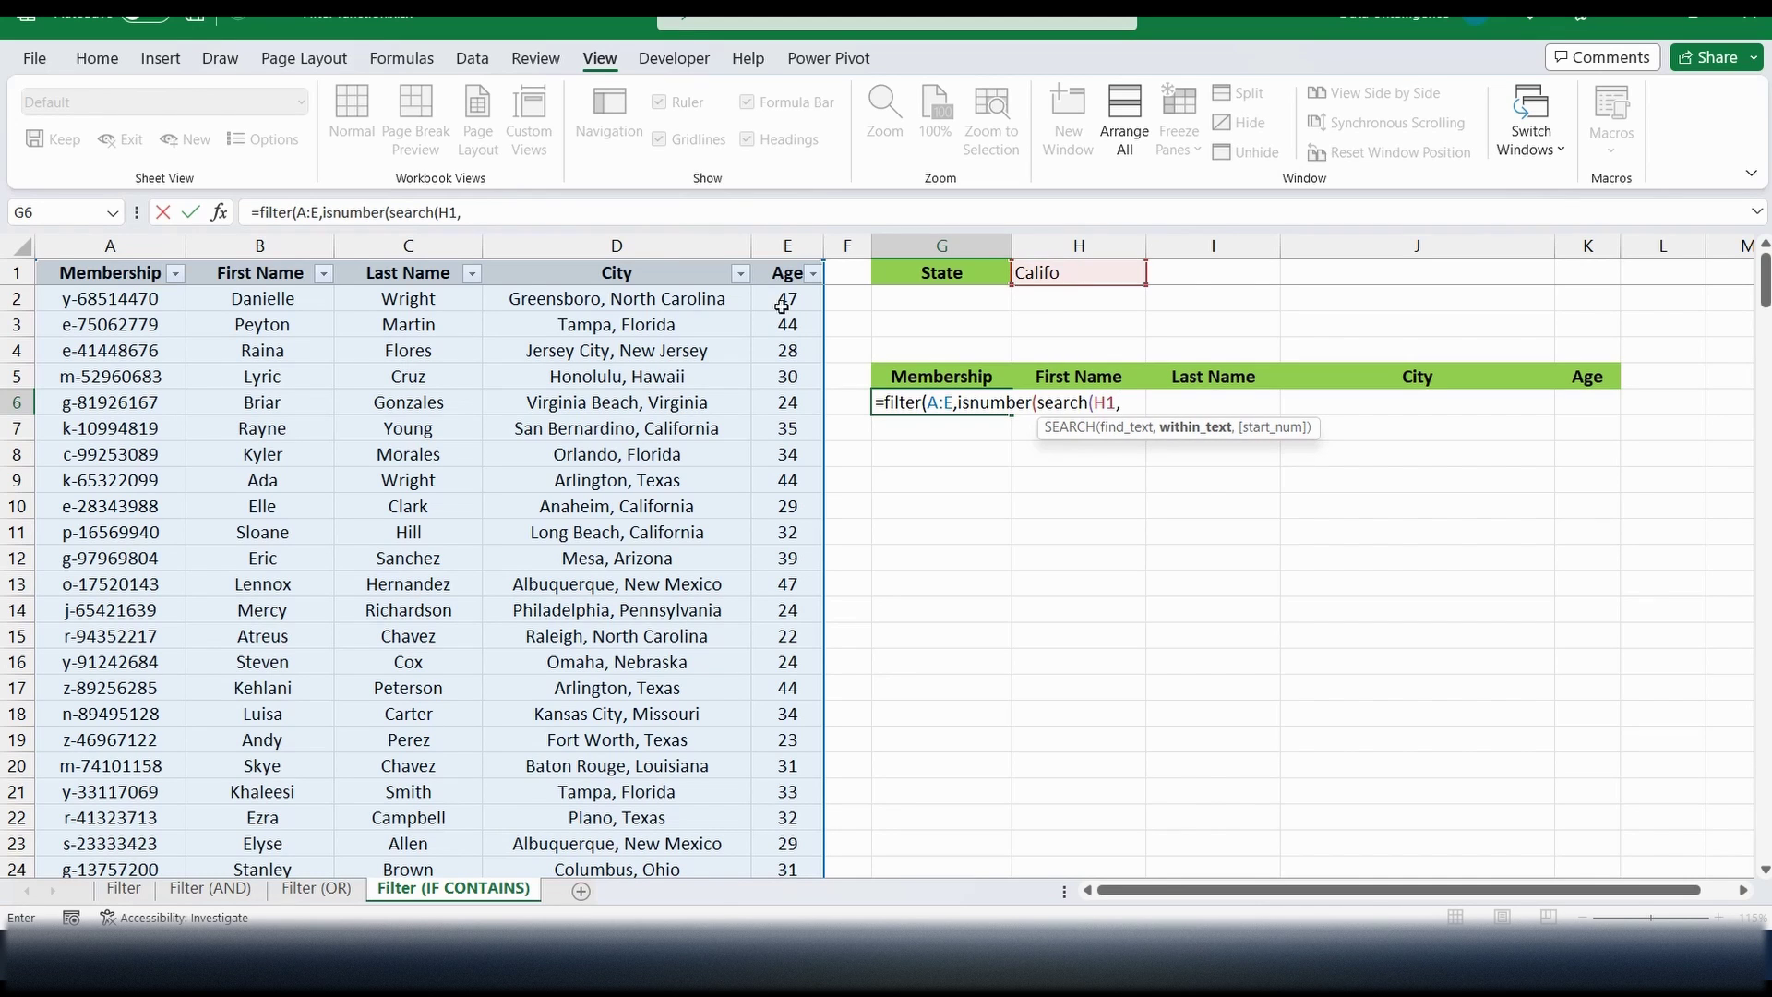
click(633, 245)
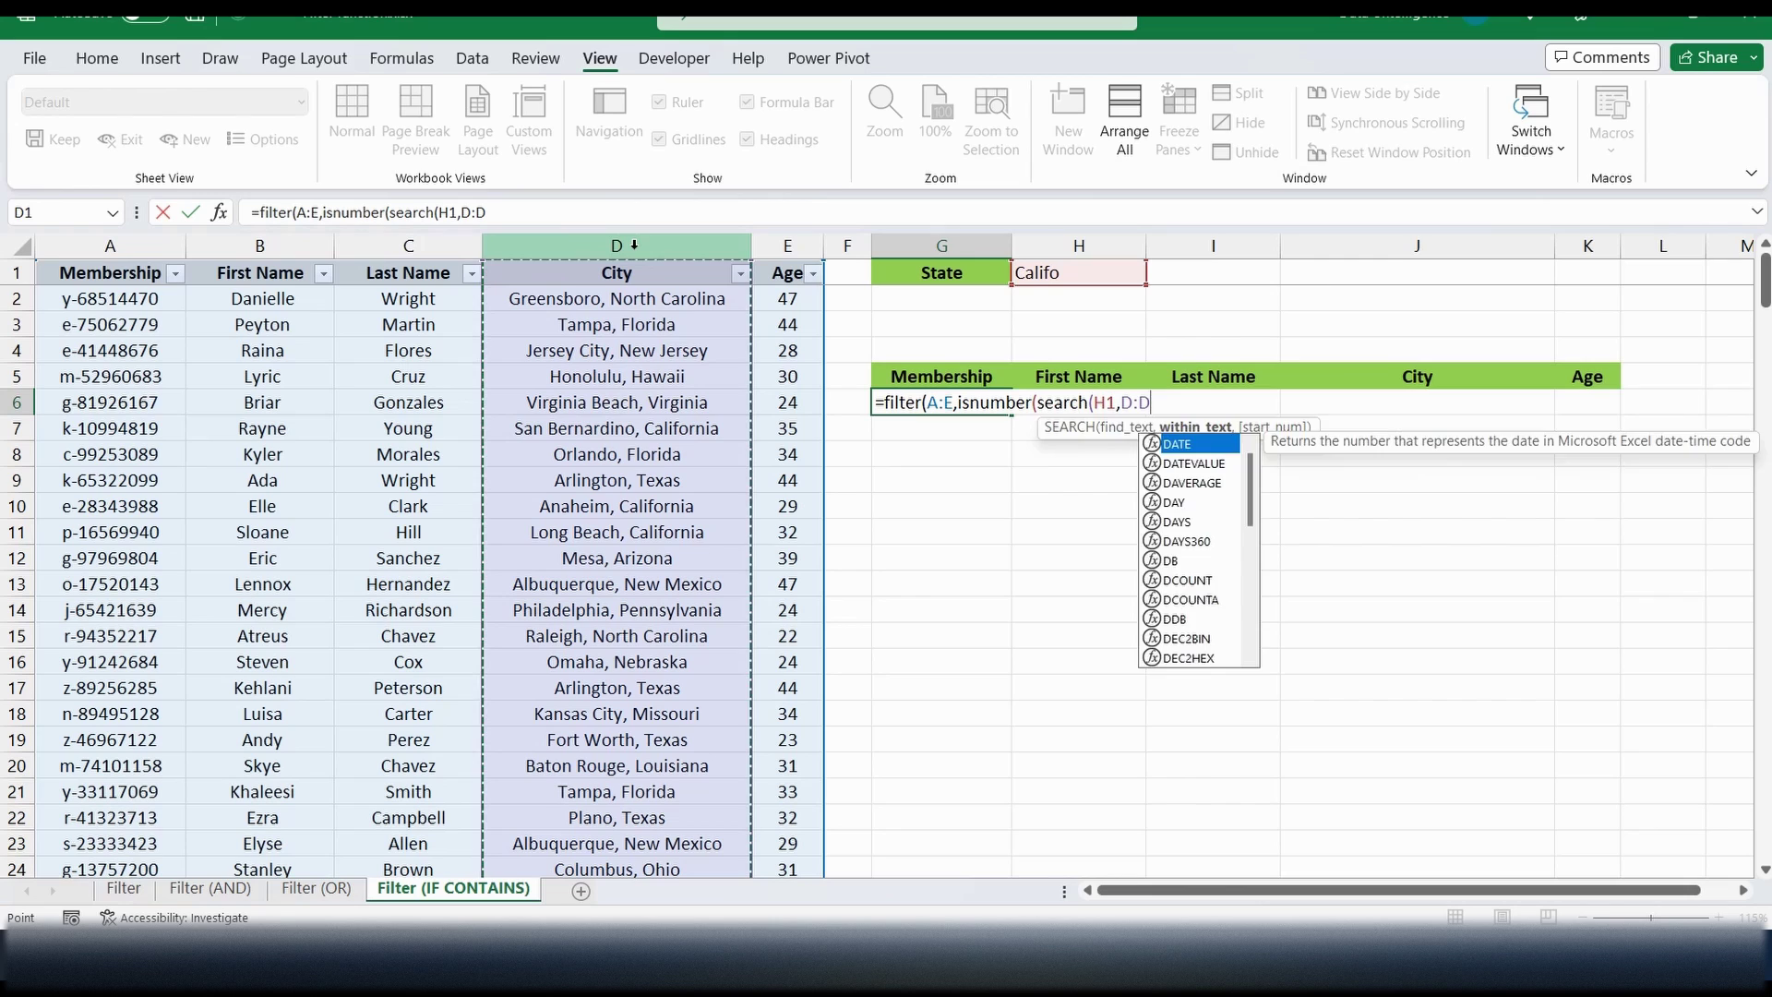
text()))
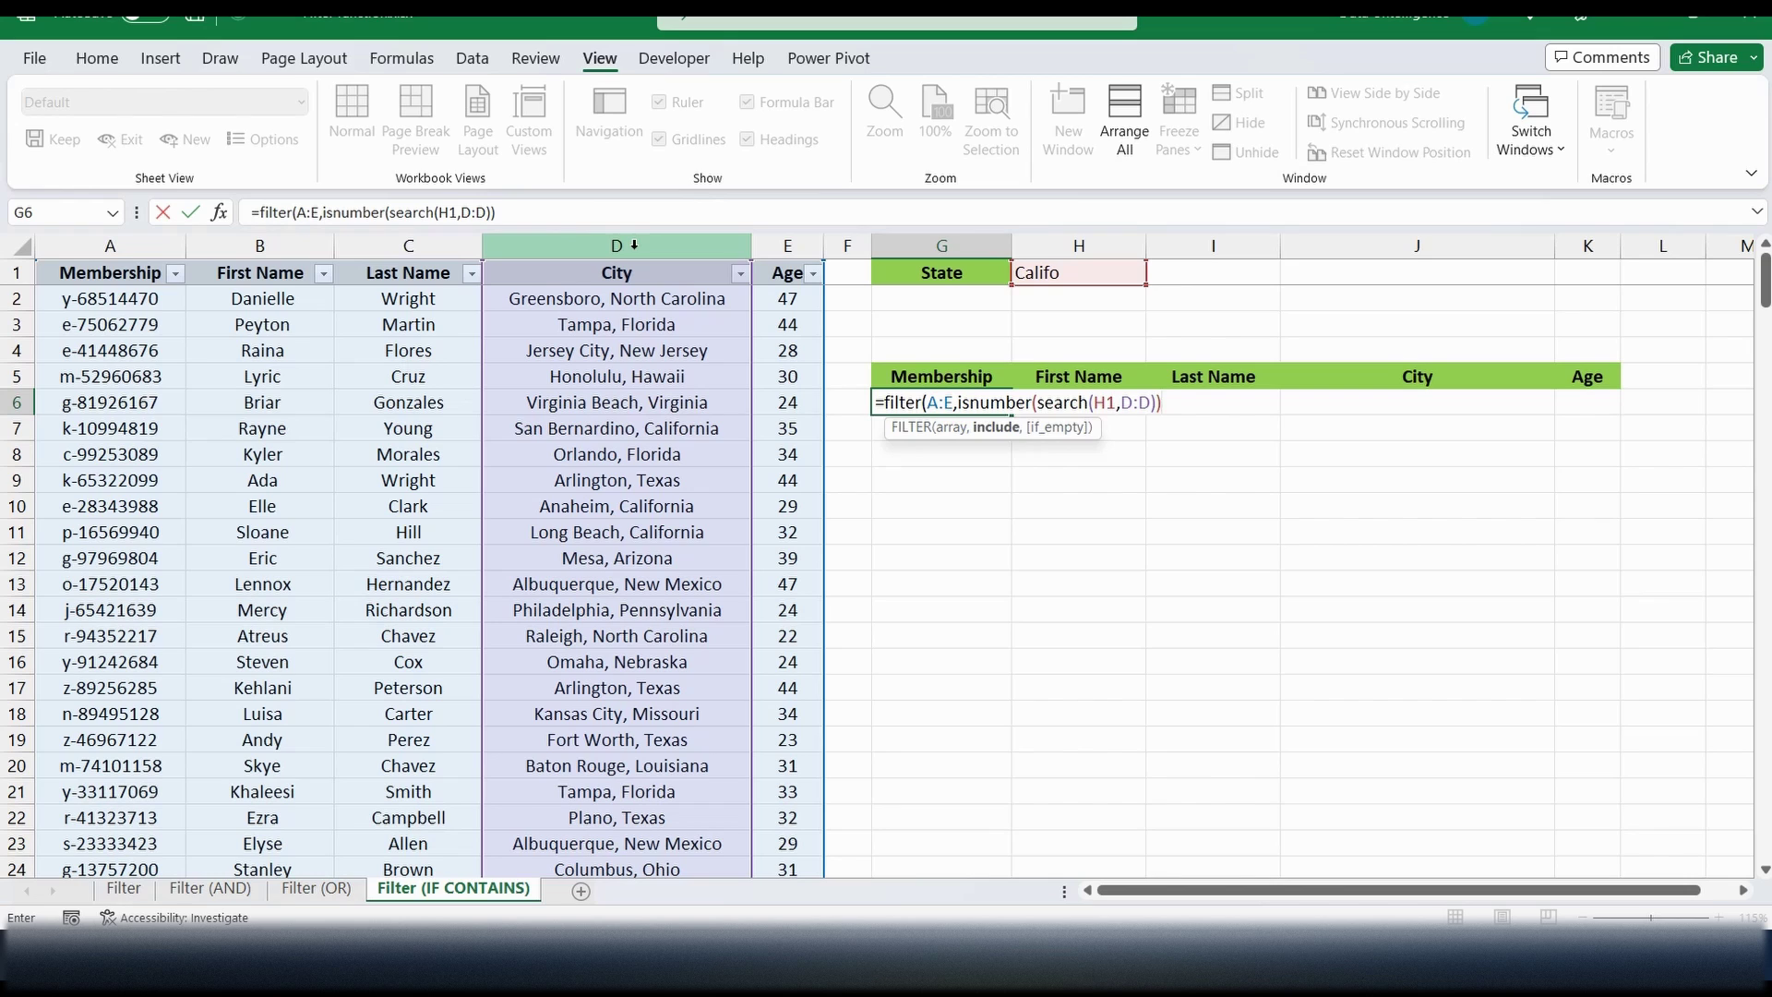
text(,"Nothing"))
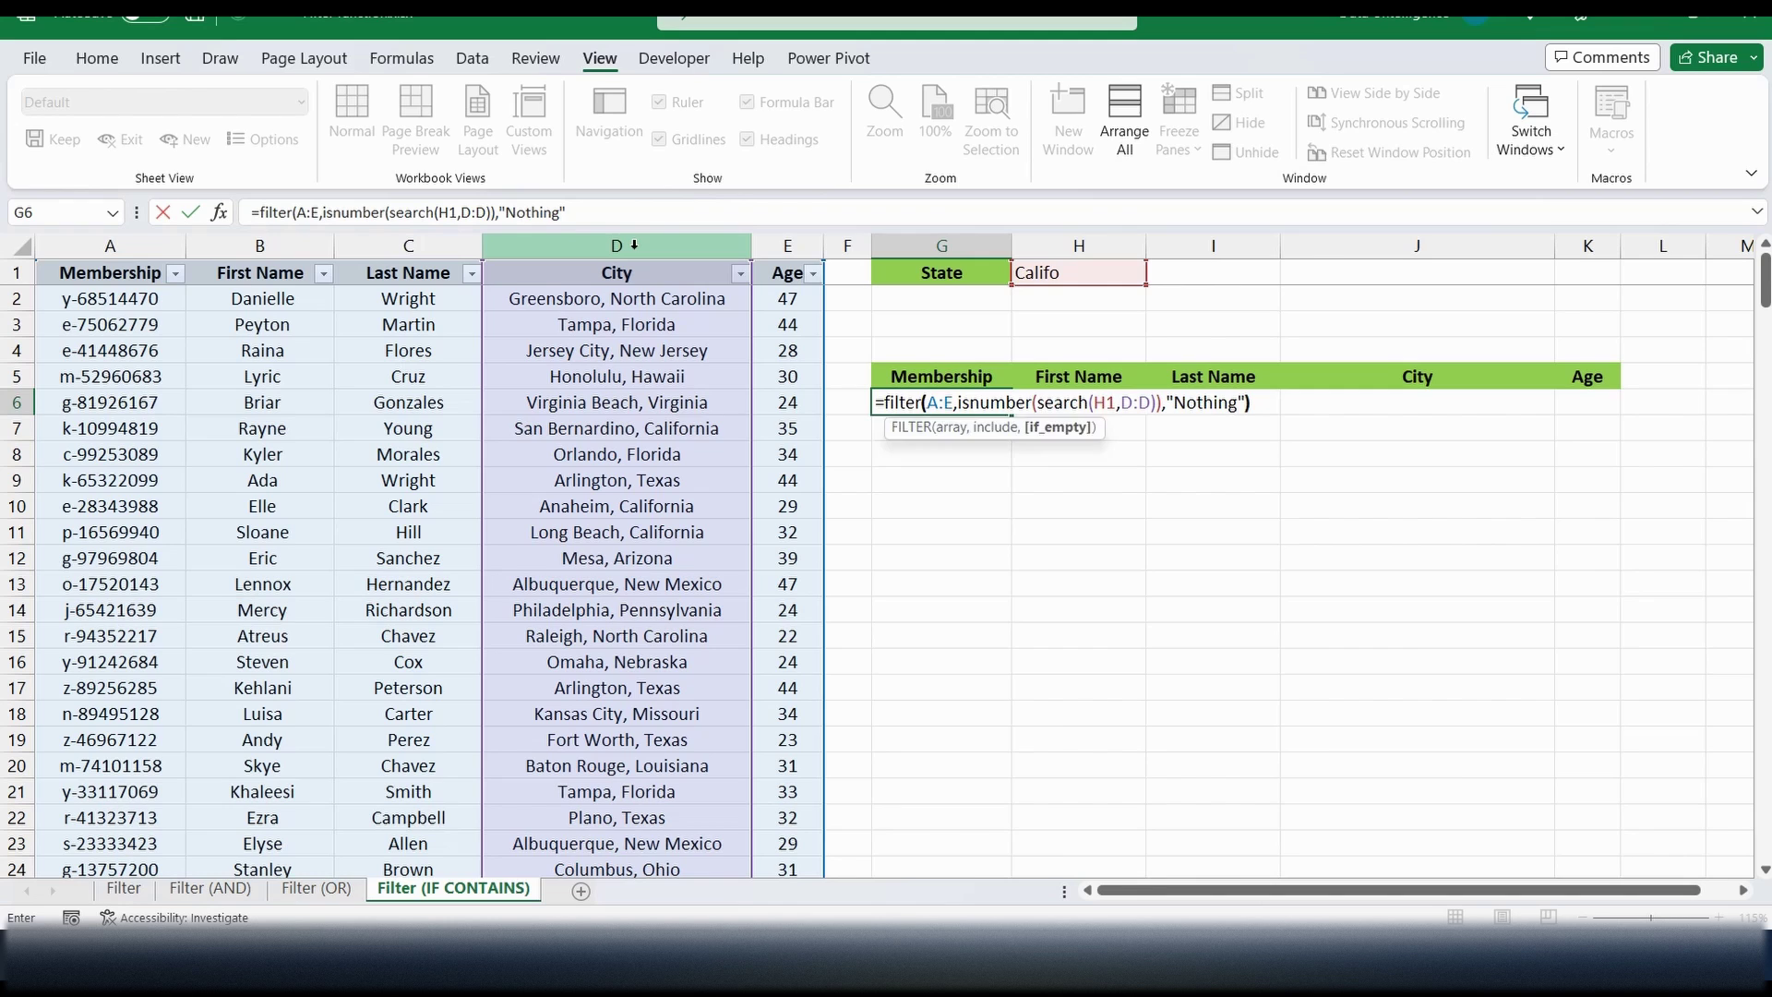
key(Return)
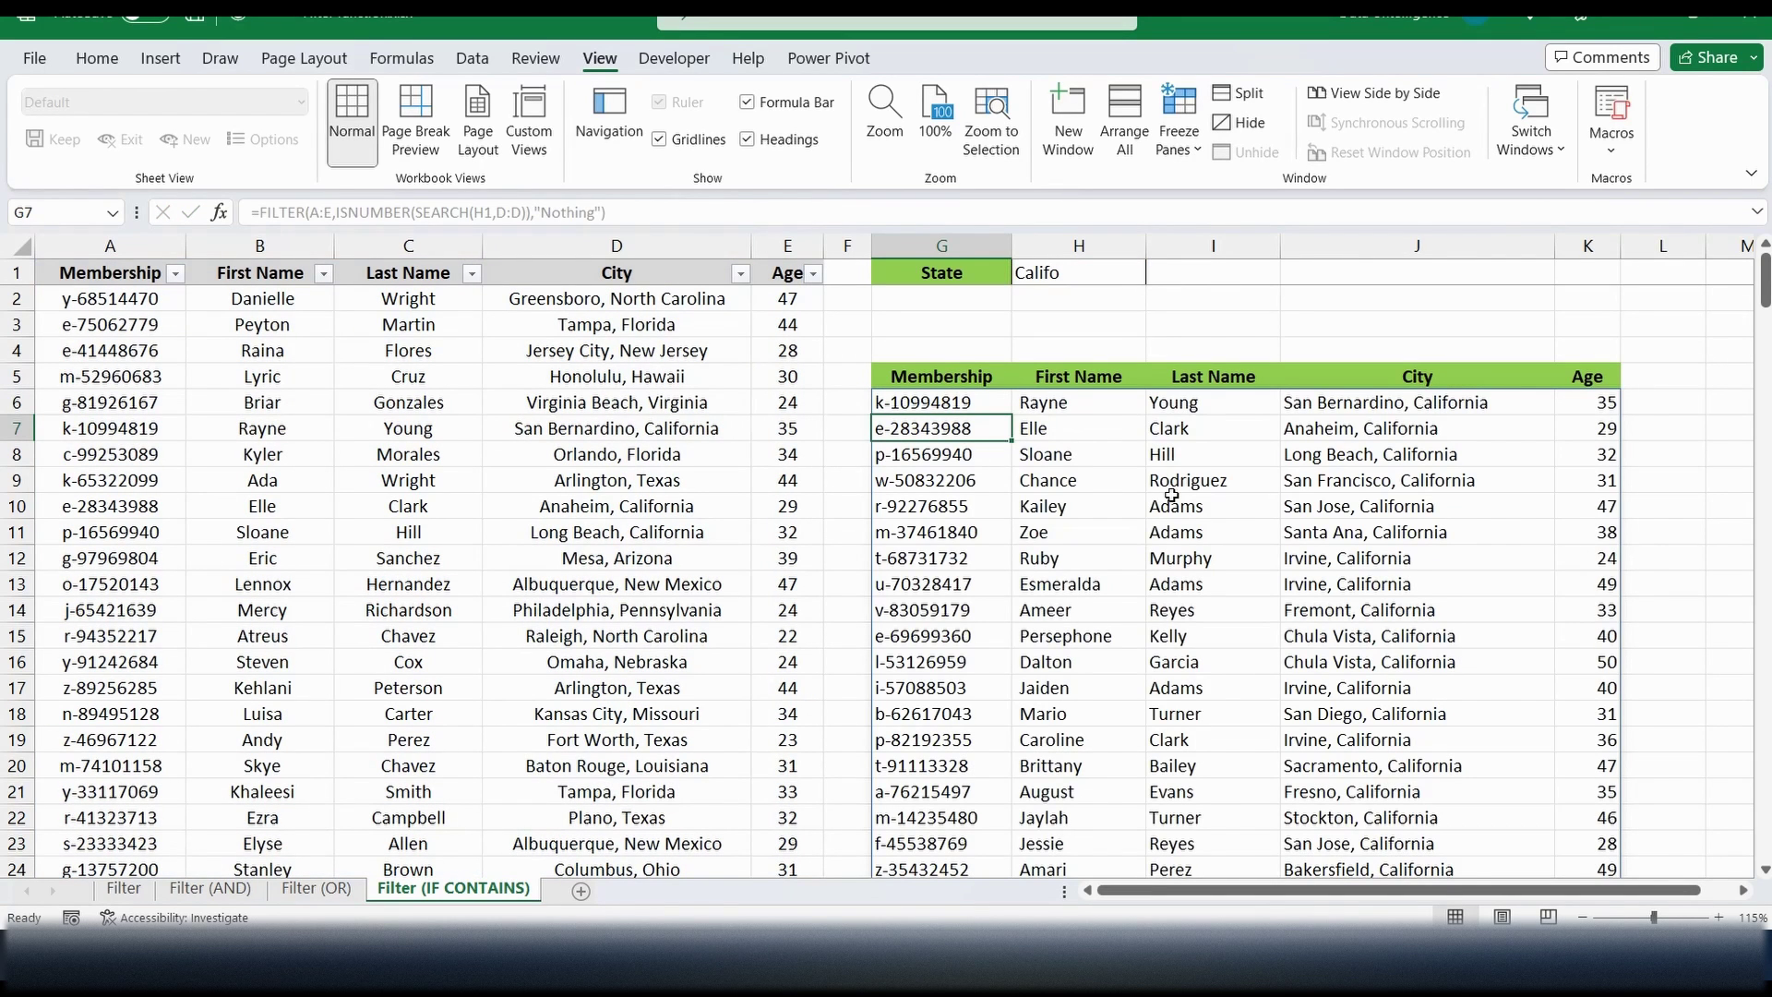
Change the H1 search text to Haw so only the two Honolulu, Hawaii members remain.
click(1095, 269)
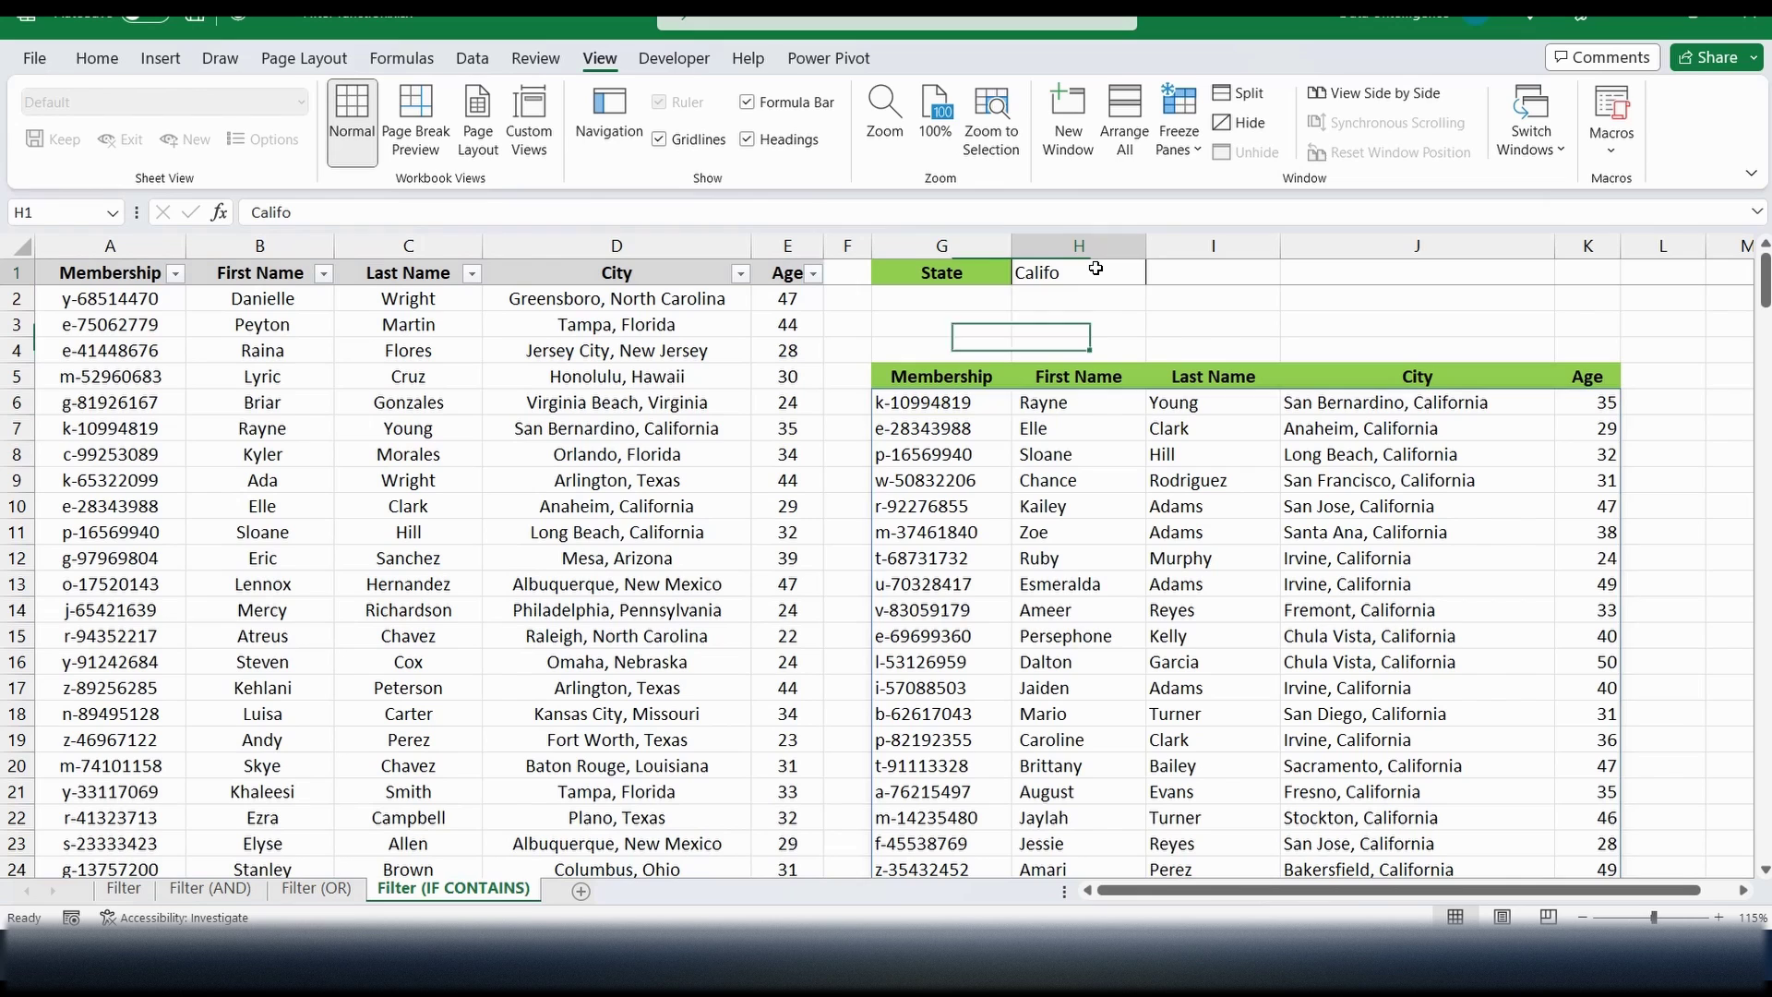
text(Haw)
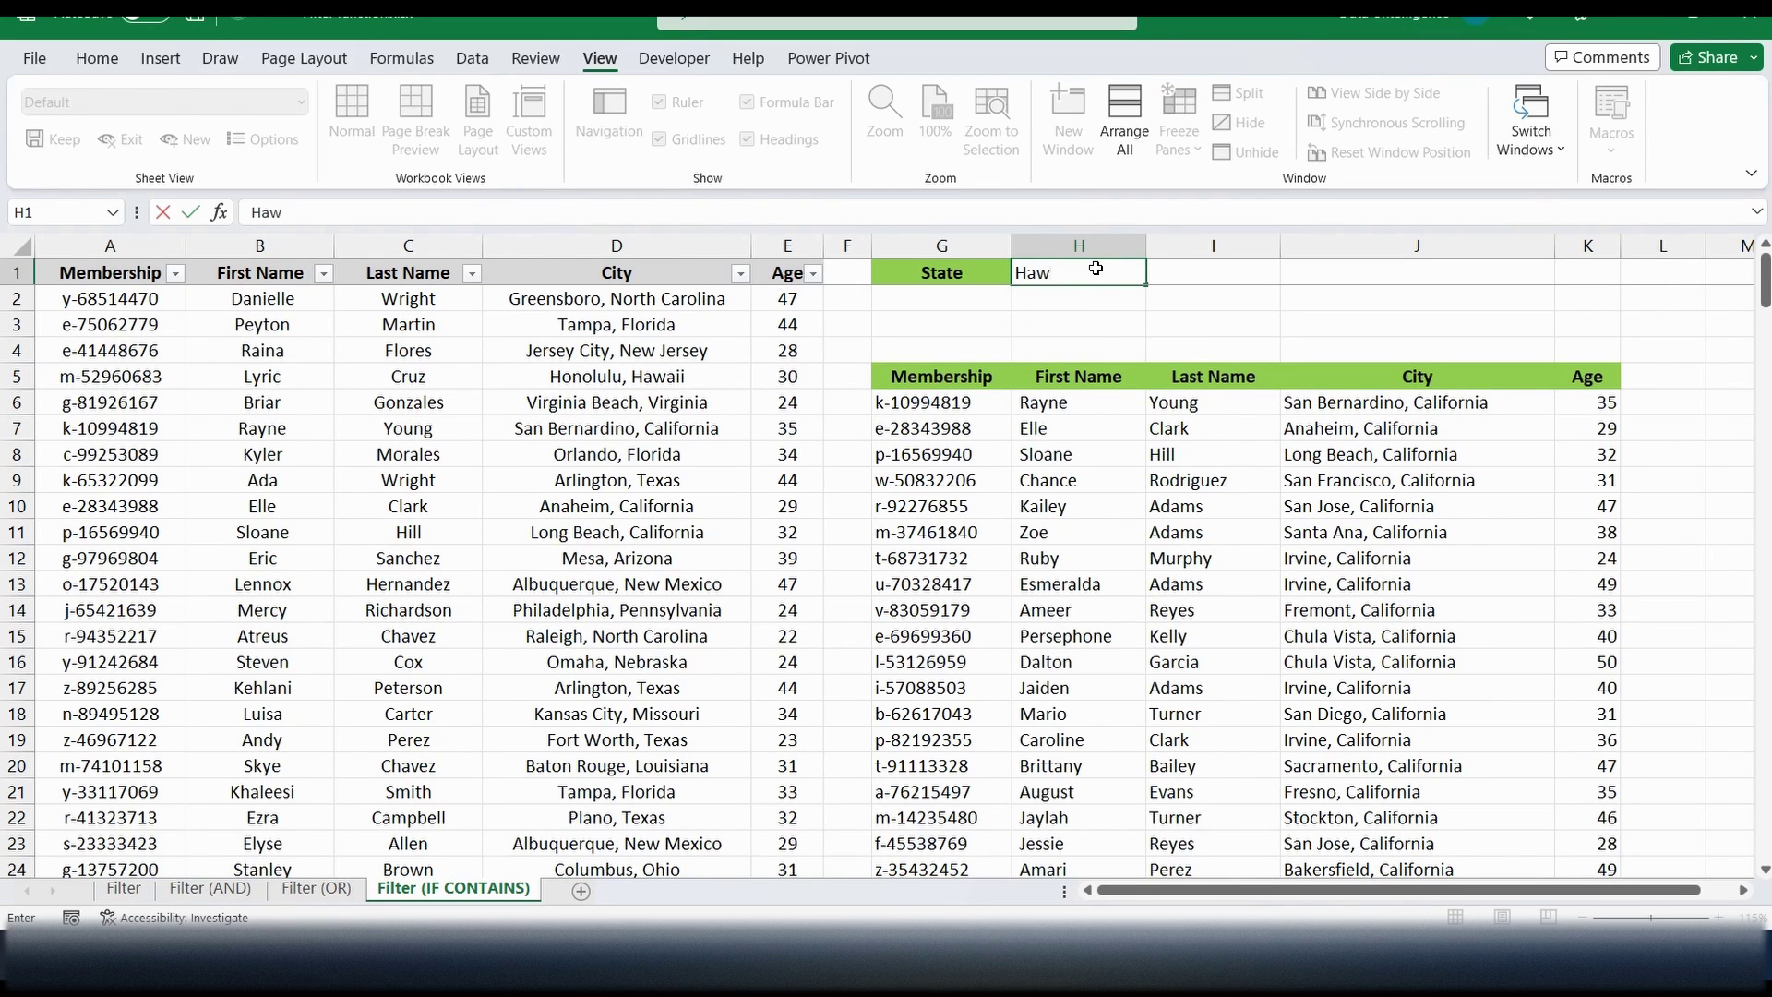
key(Return)
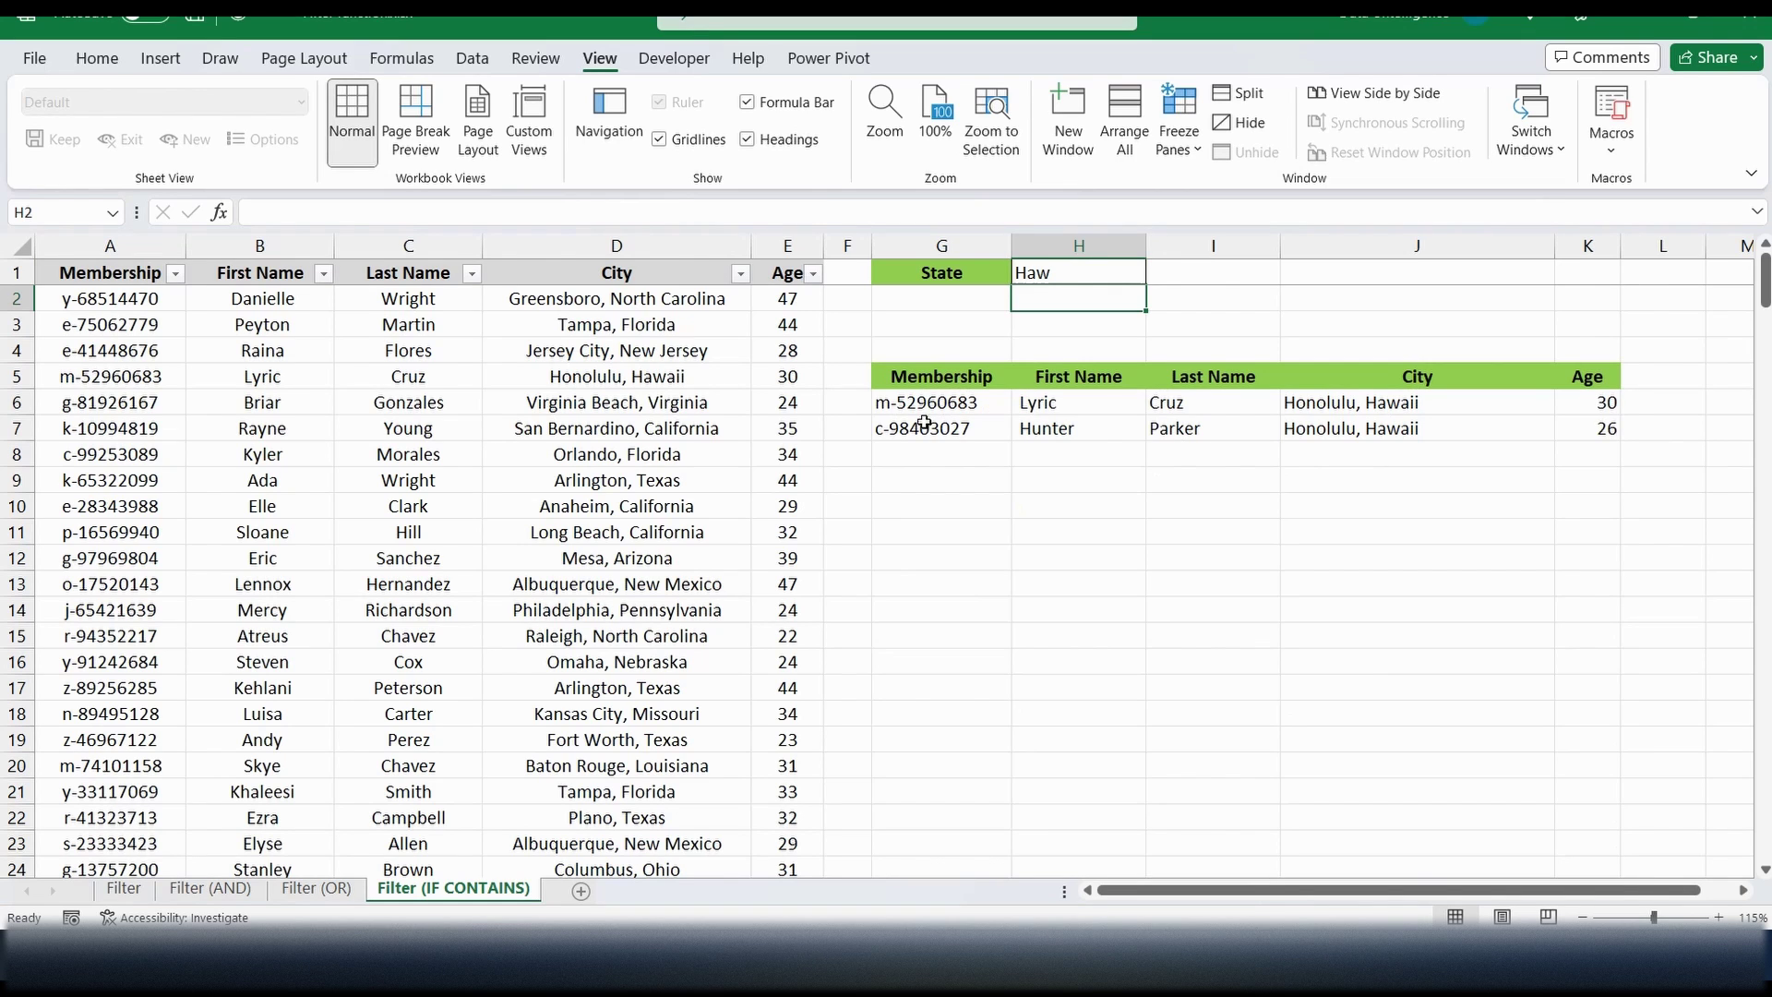
click(957, 403)
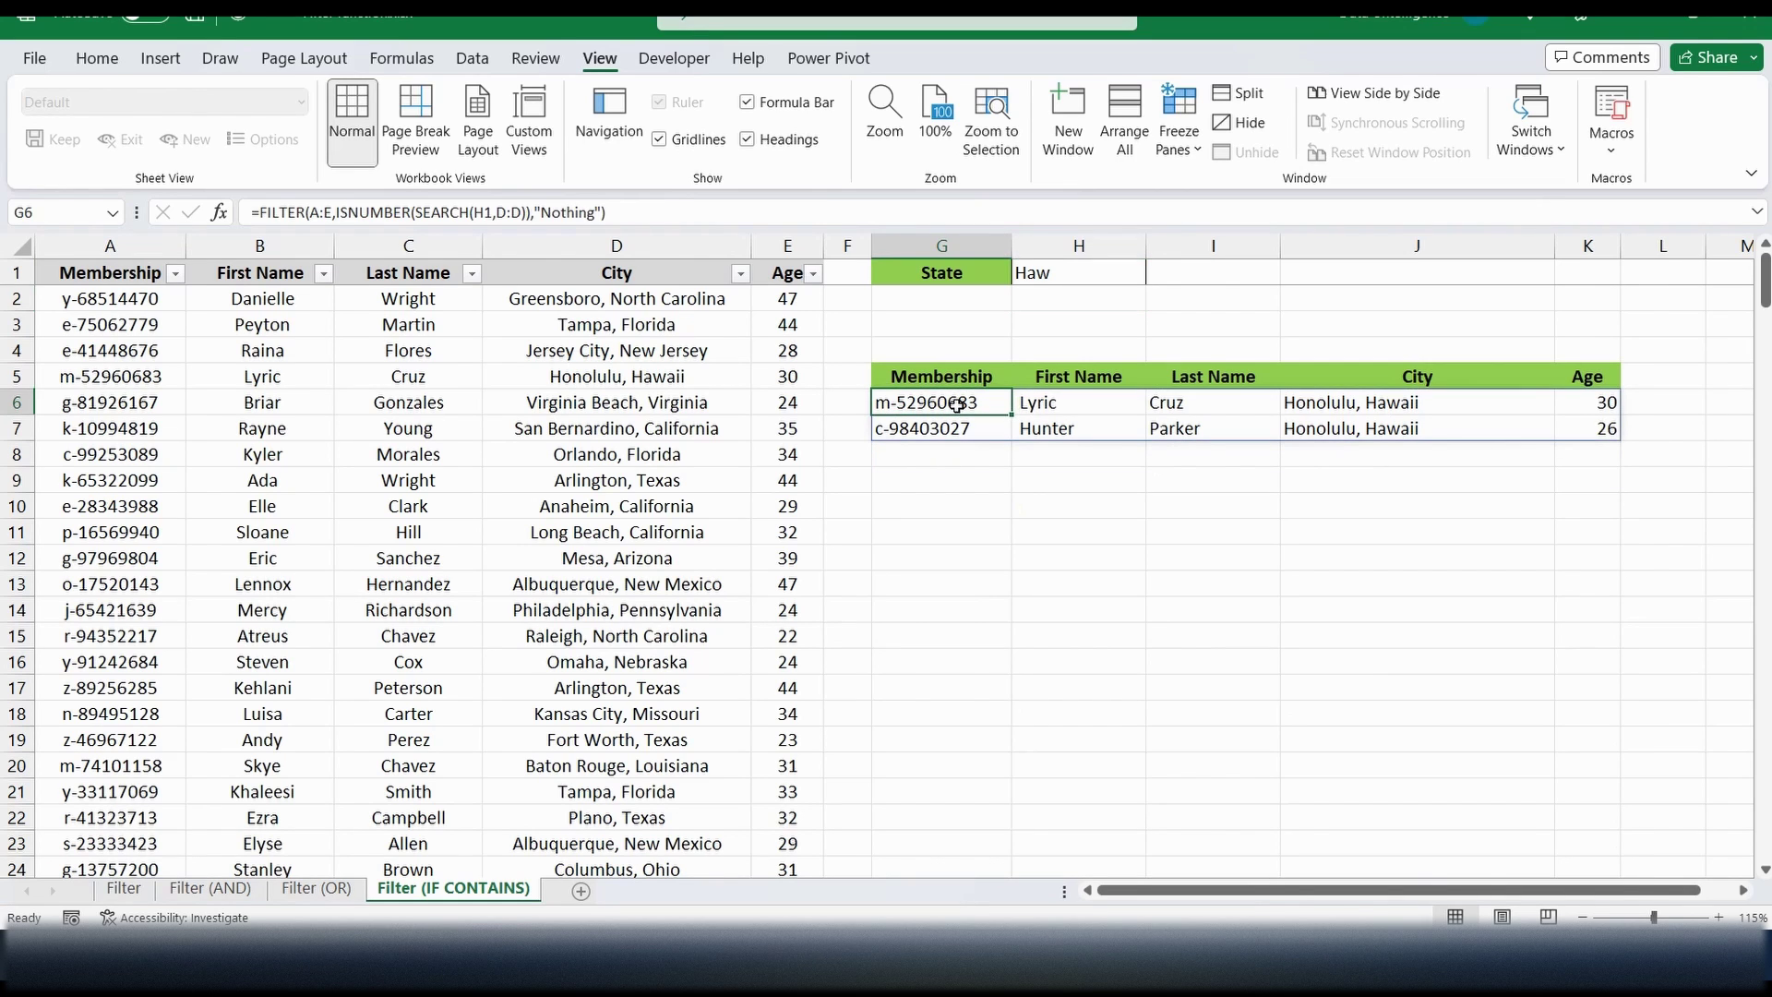